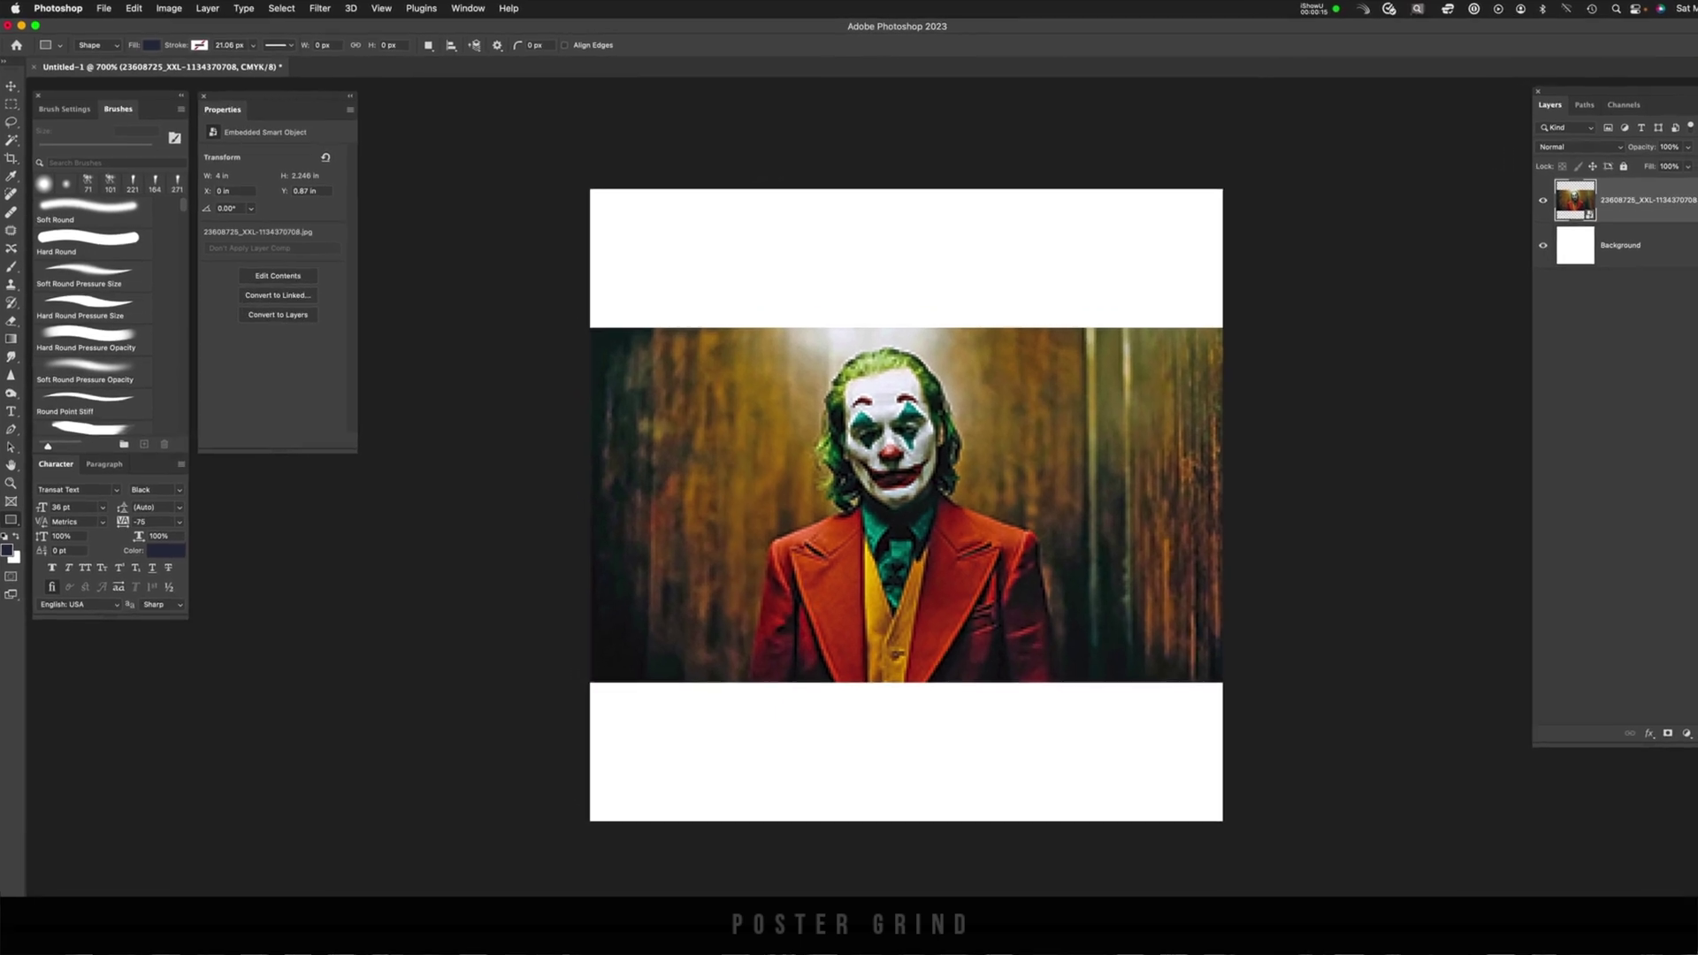
Mask the Joker photo to its automatically selected subject and convert the masked layer to a smart object.
click(292, 9)
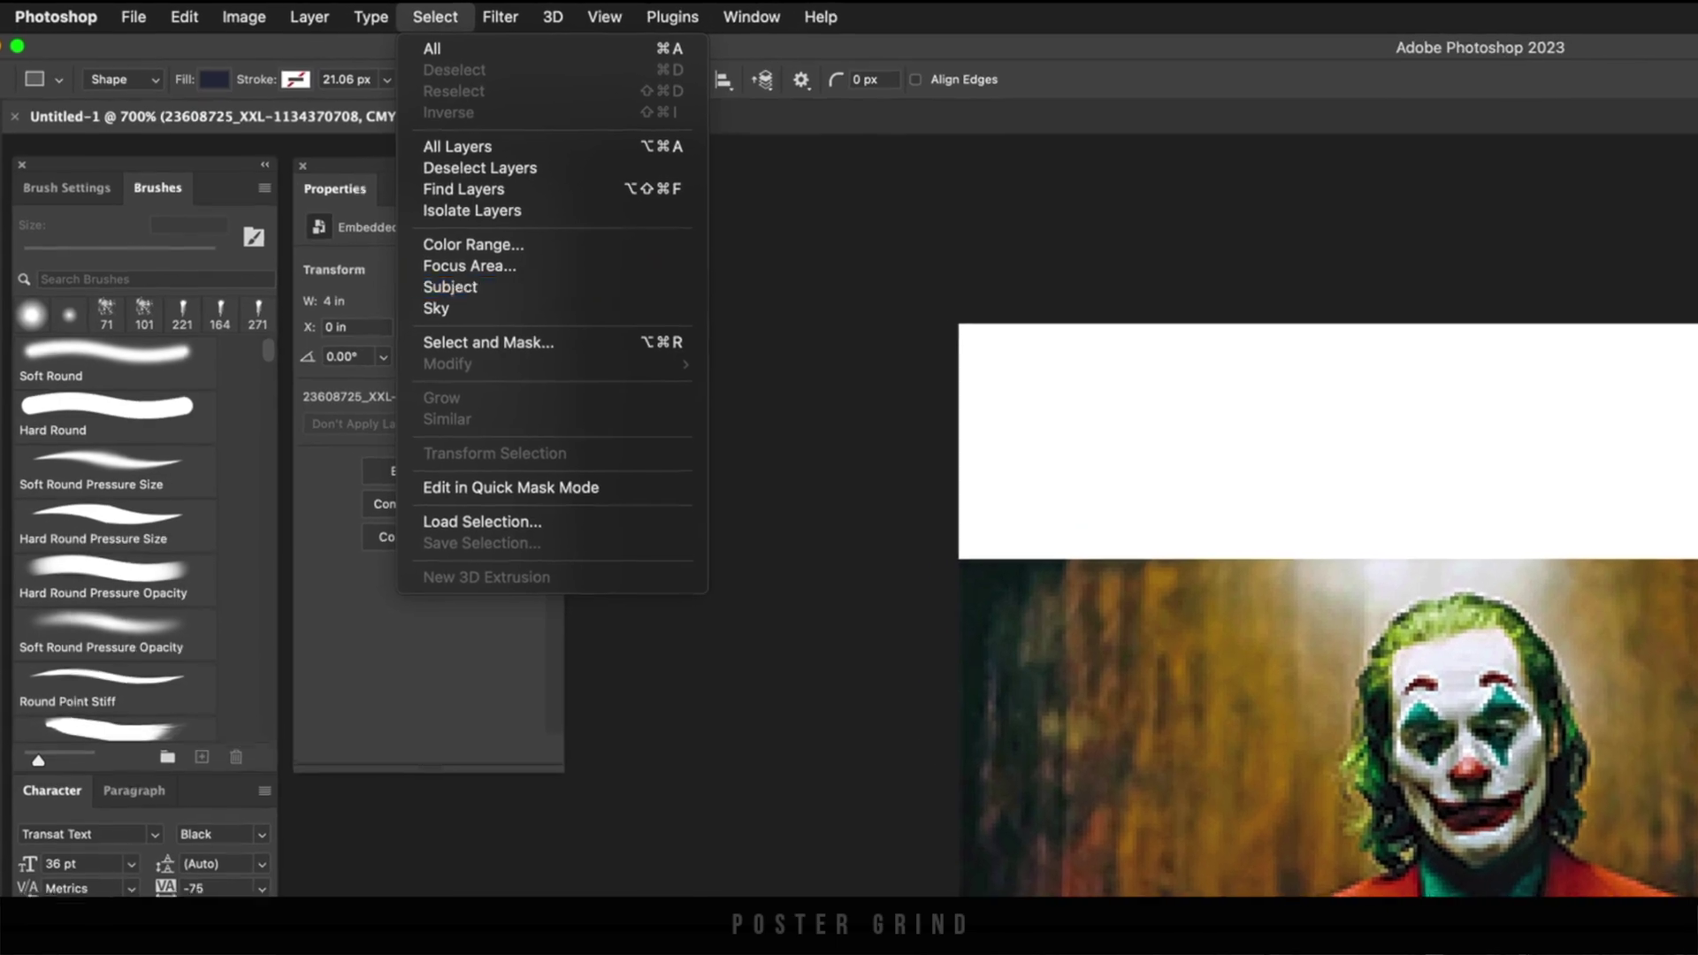
click(384, 238)
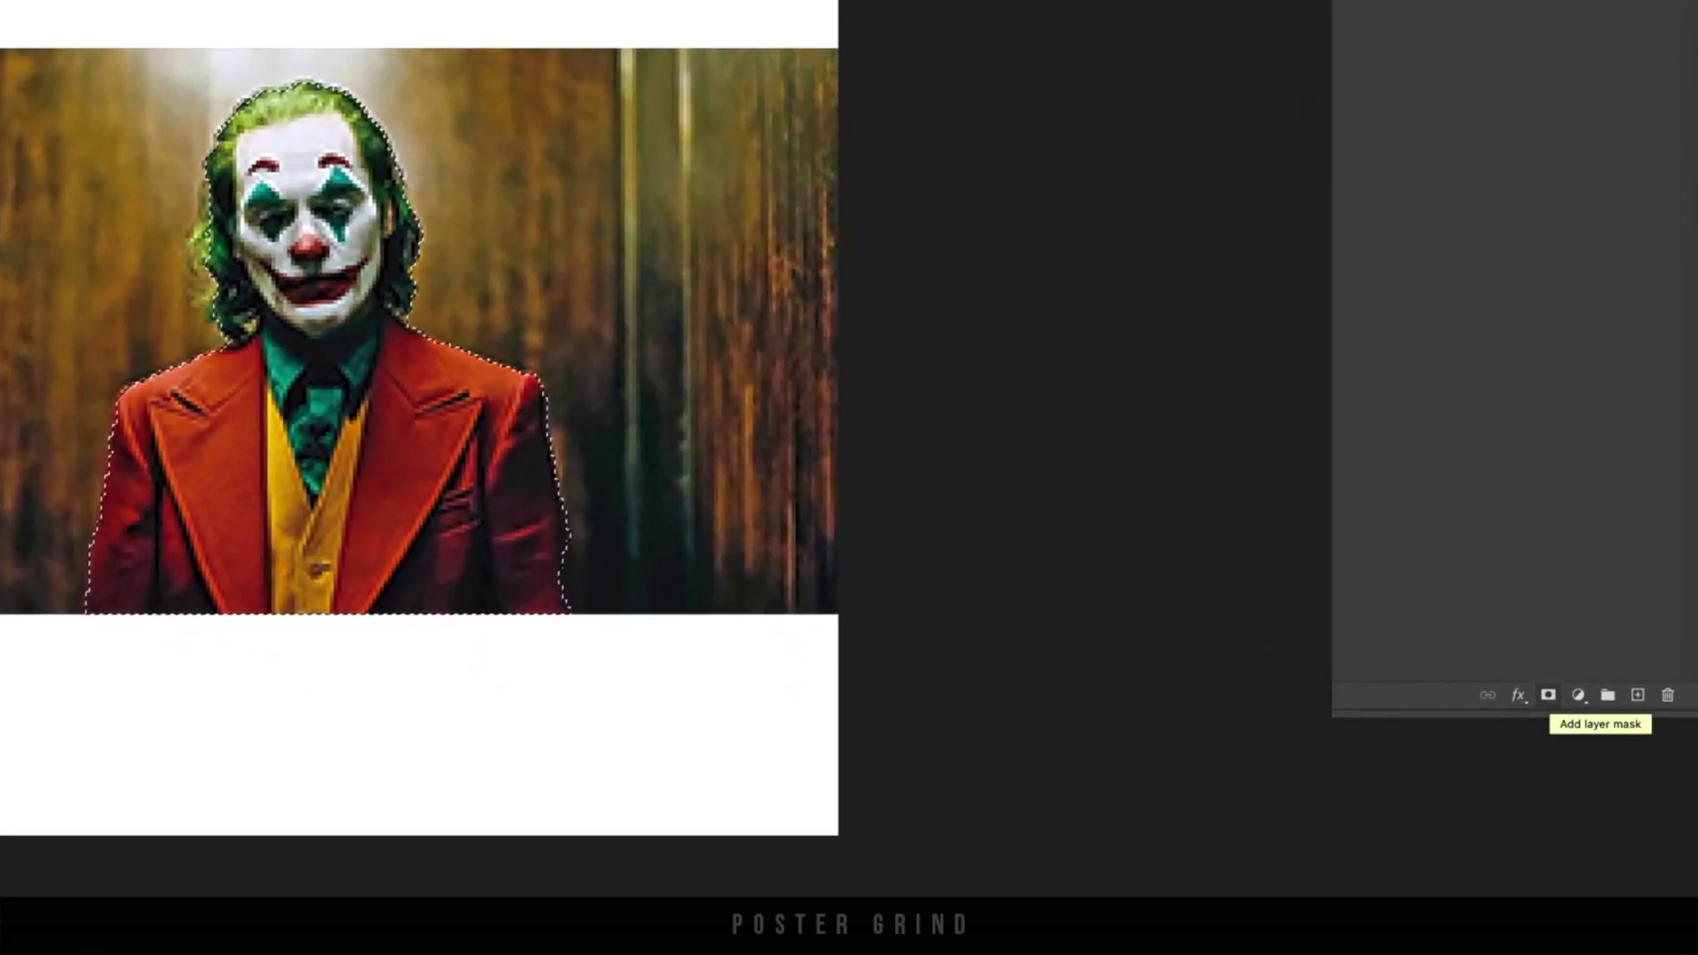
click(1539, 693)
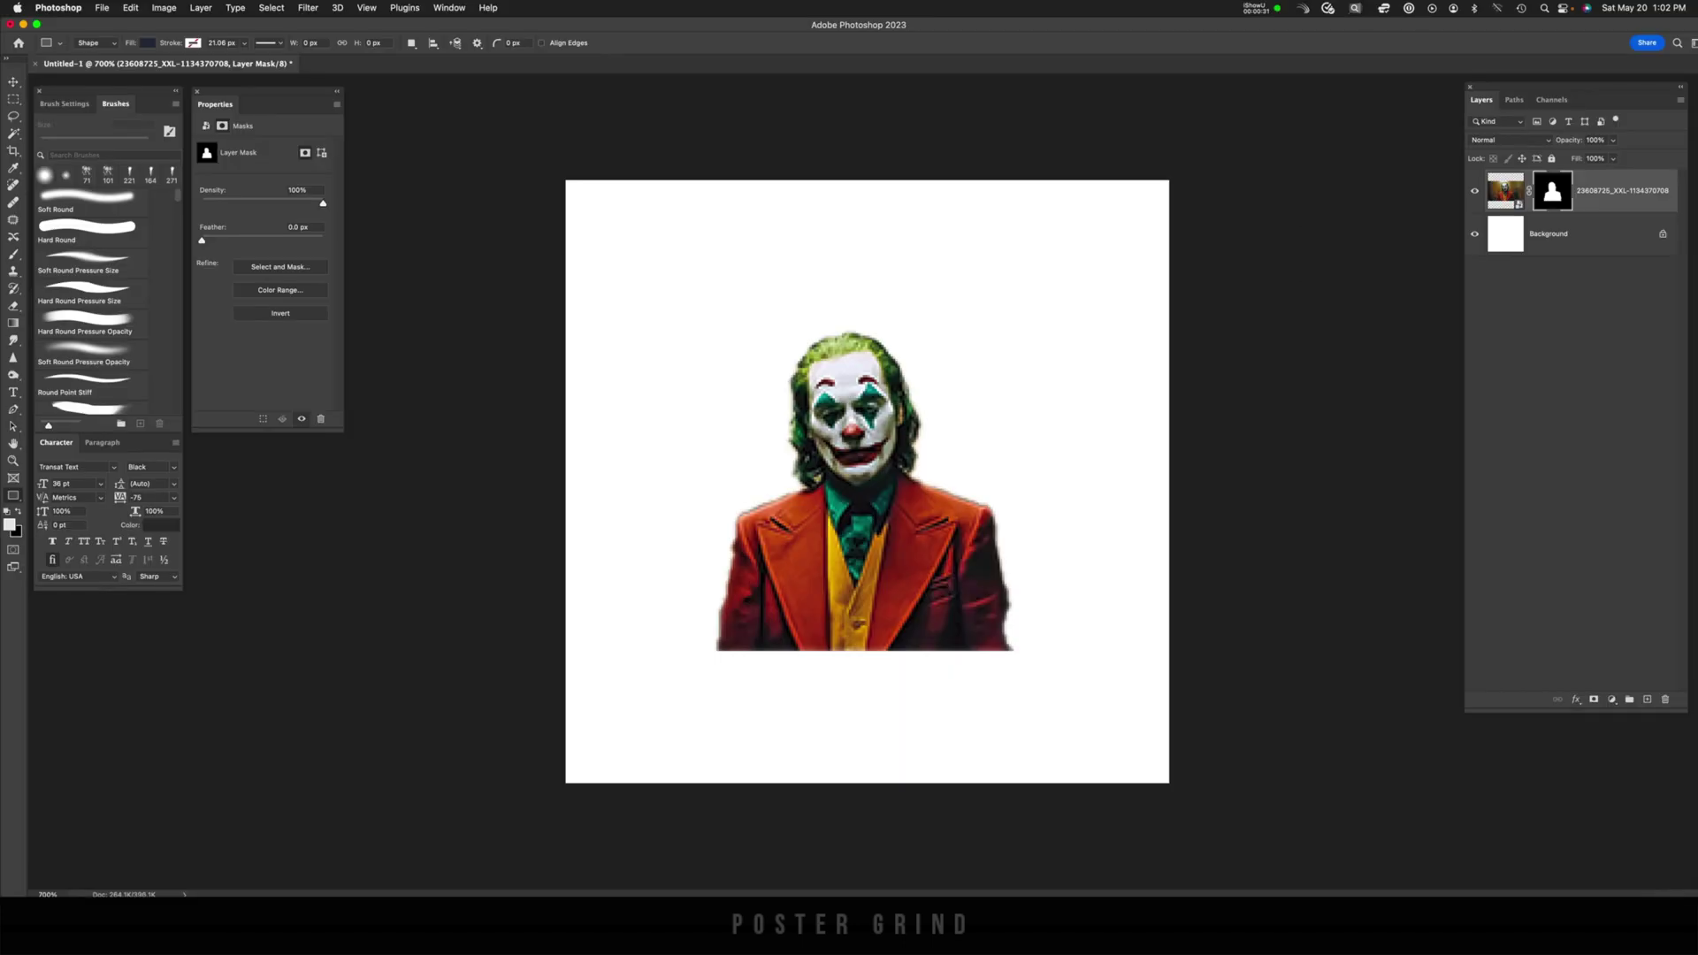
right_click(1438, 187)
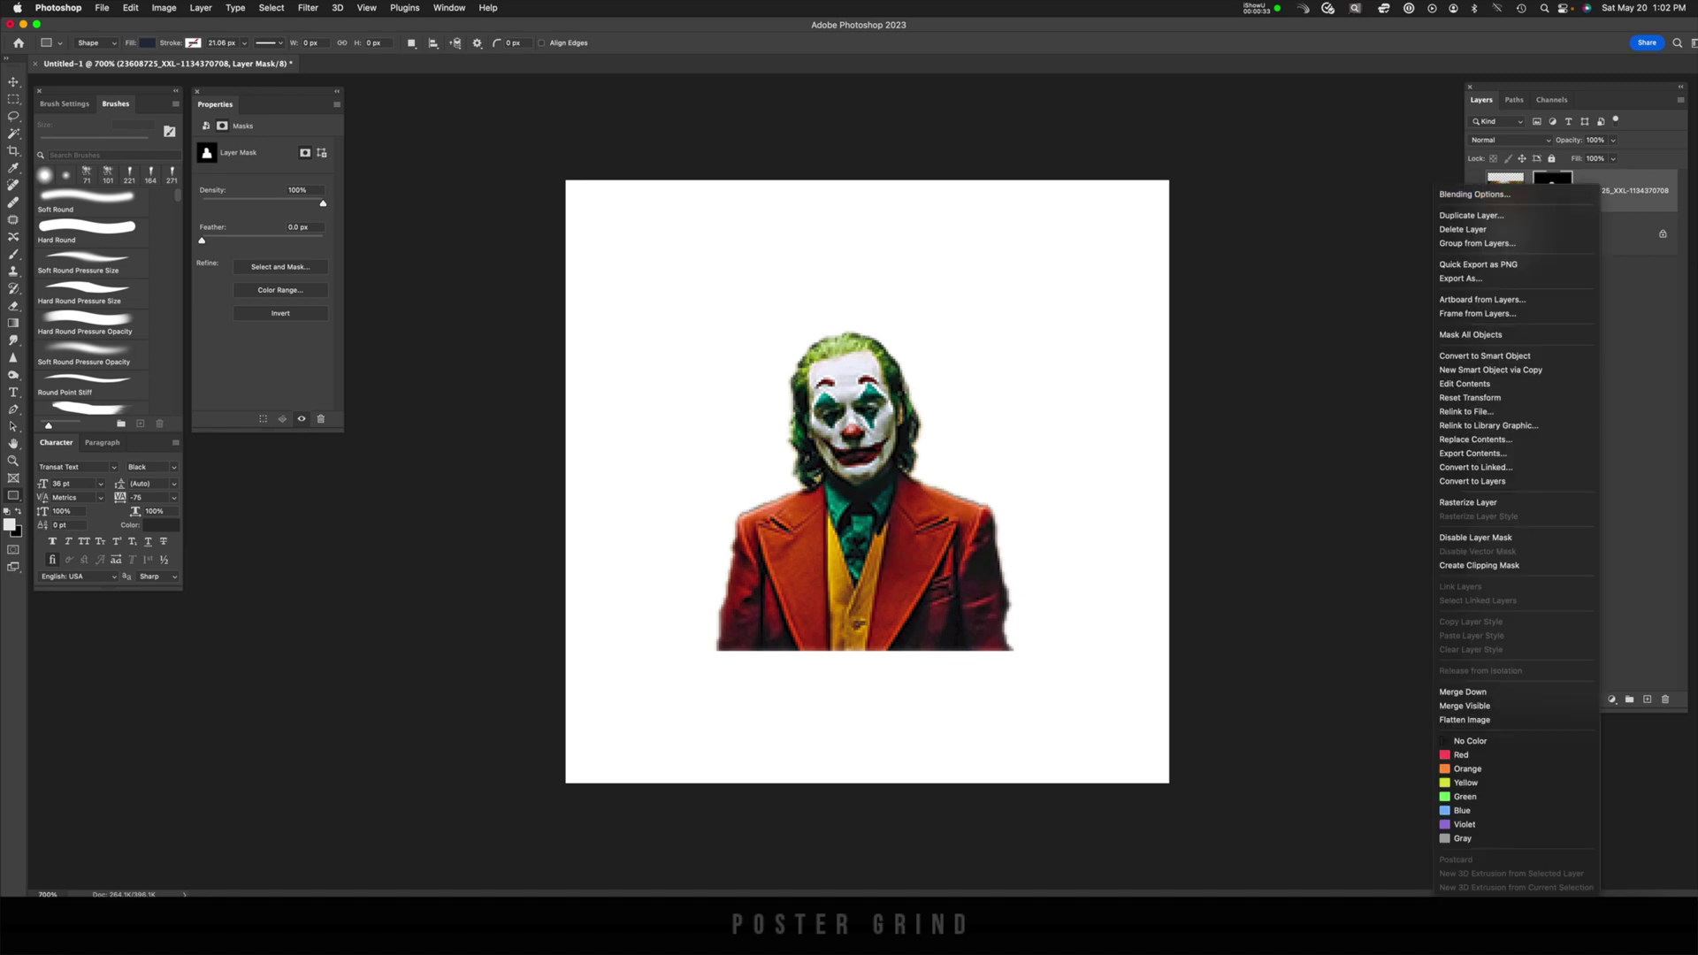
click(1486, 355)
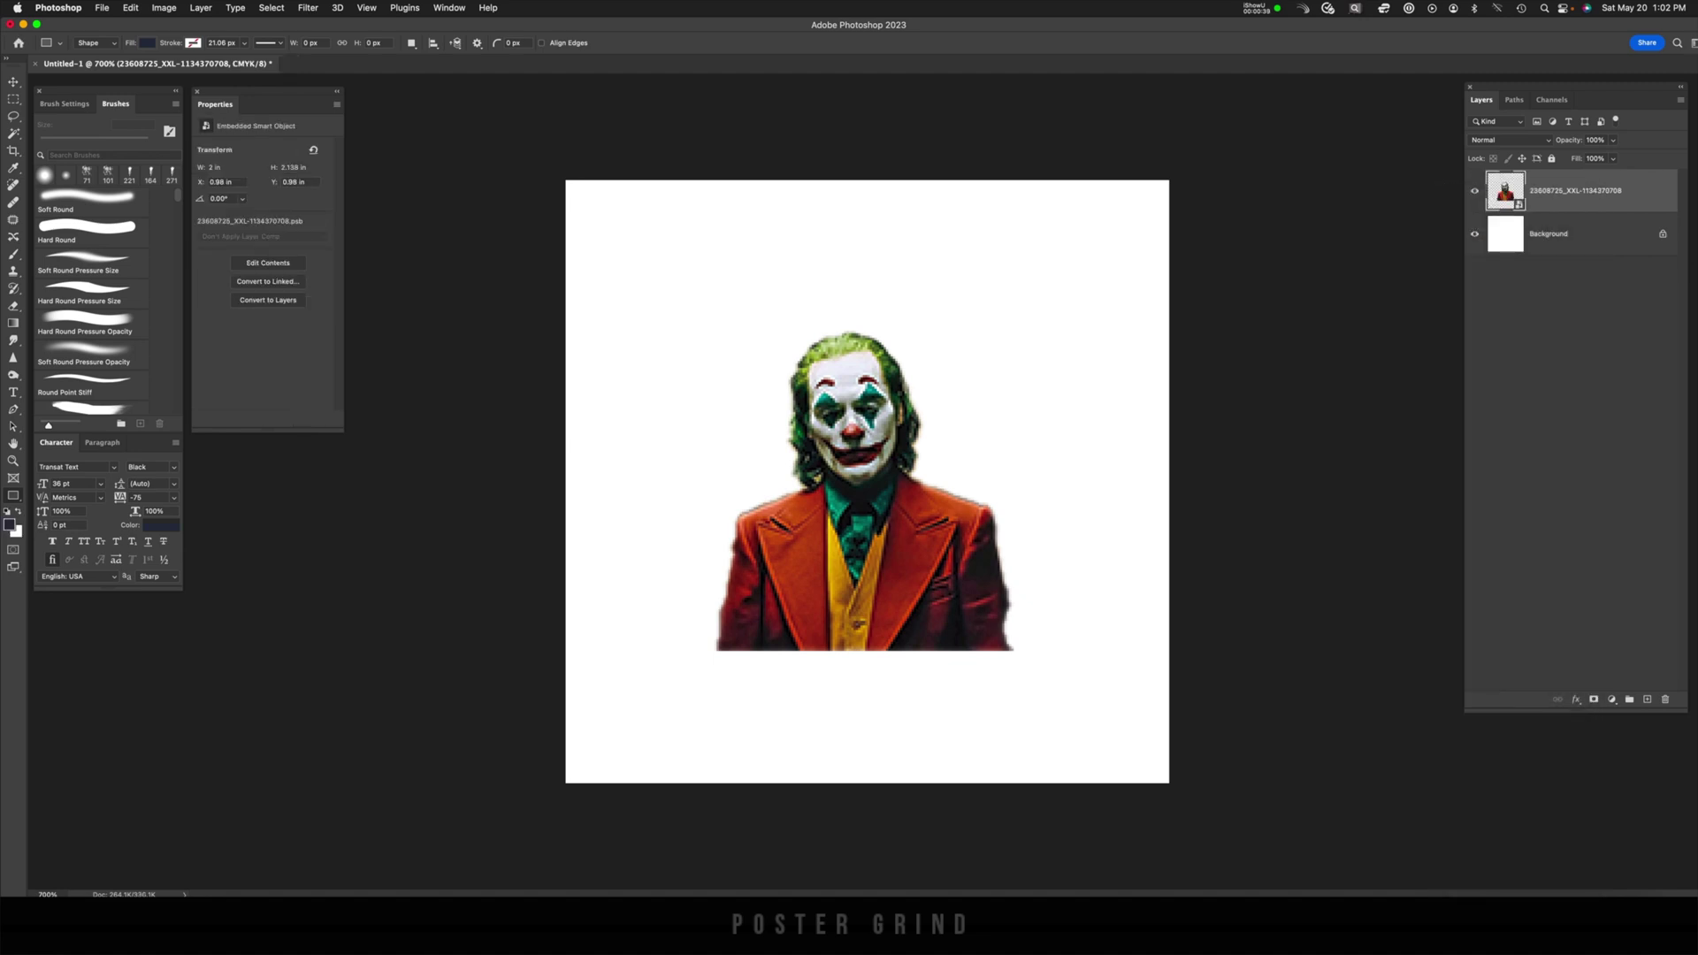
Add the title "THE JOKER" in black below the figure, on a layer between the cut-out and the background.
click(1560, 235)
key(alt+shift+super+n)
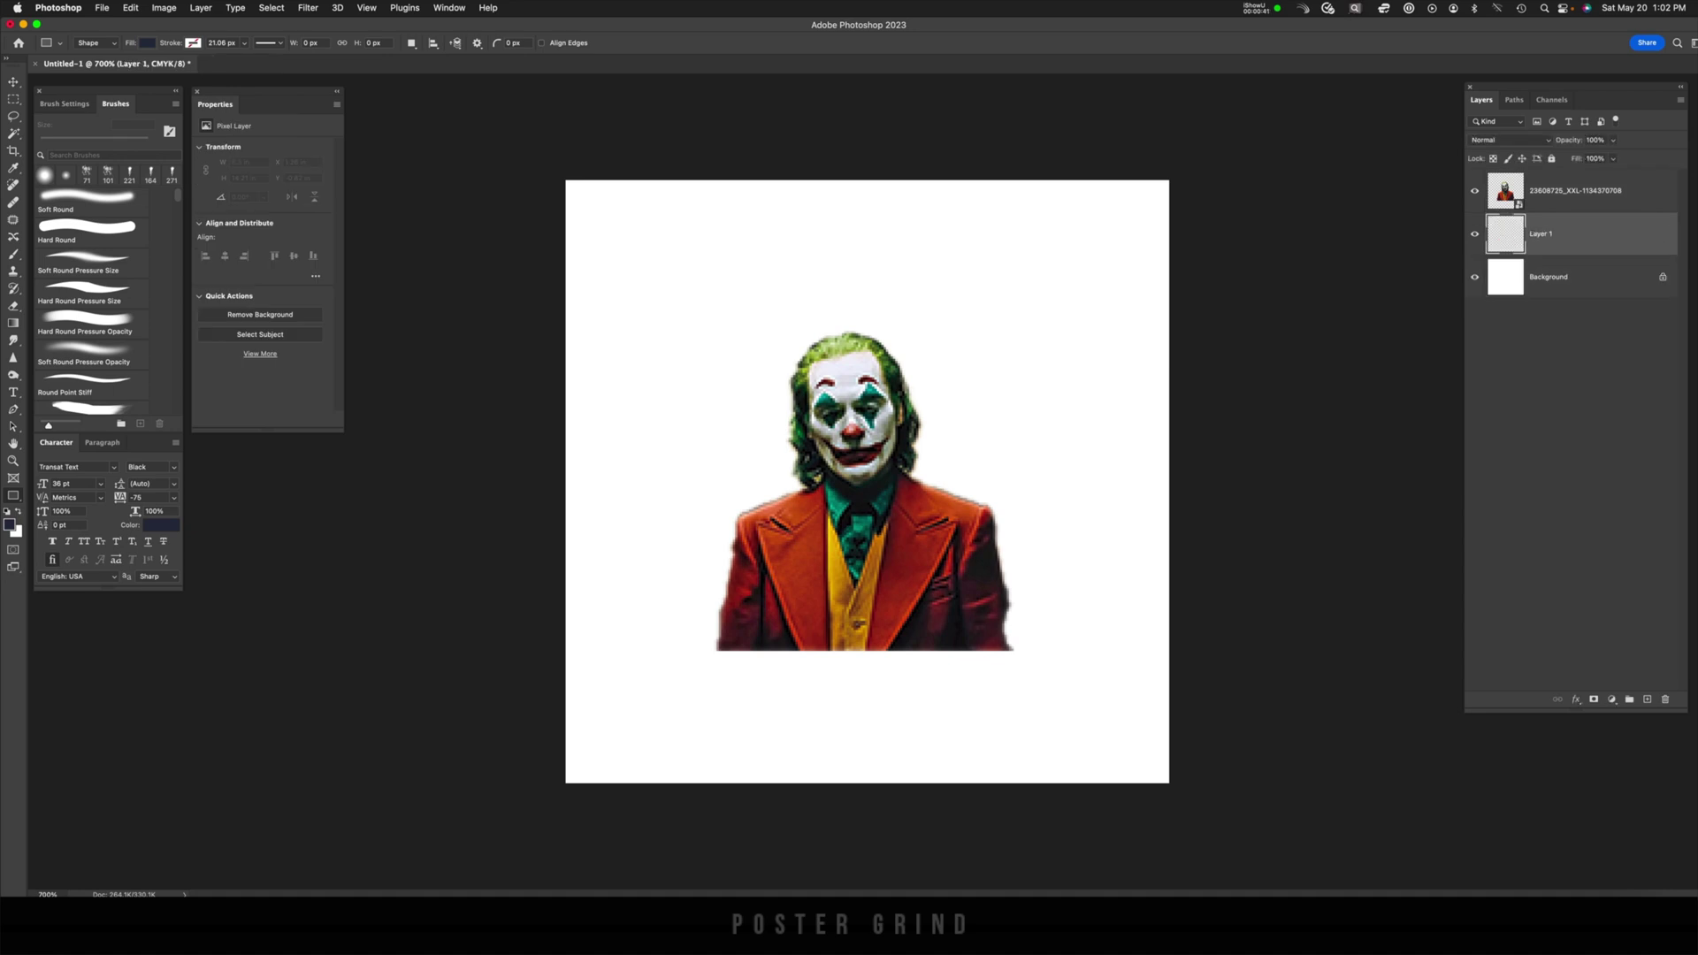
key(t)
click(781, 698)
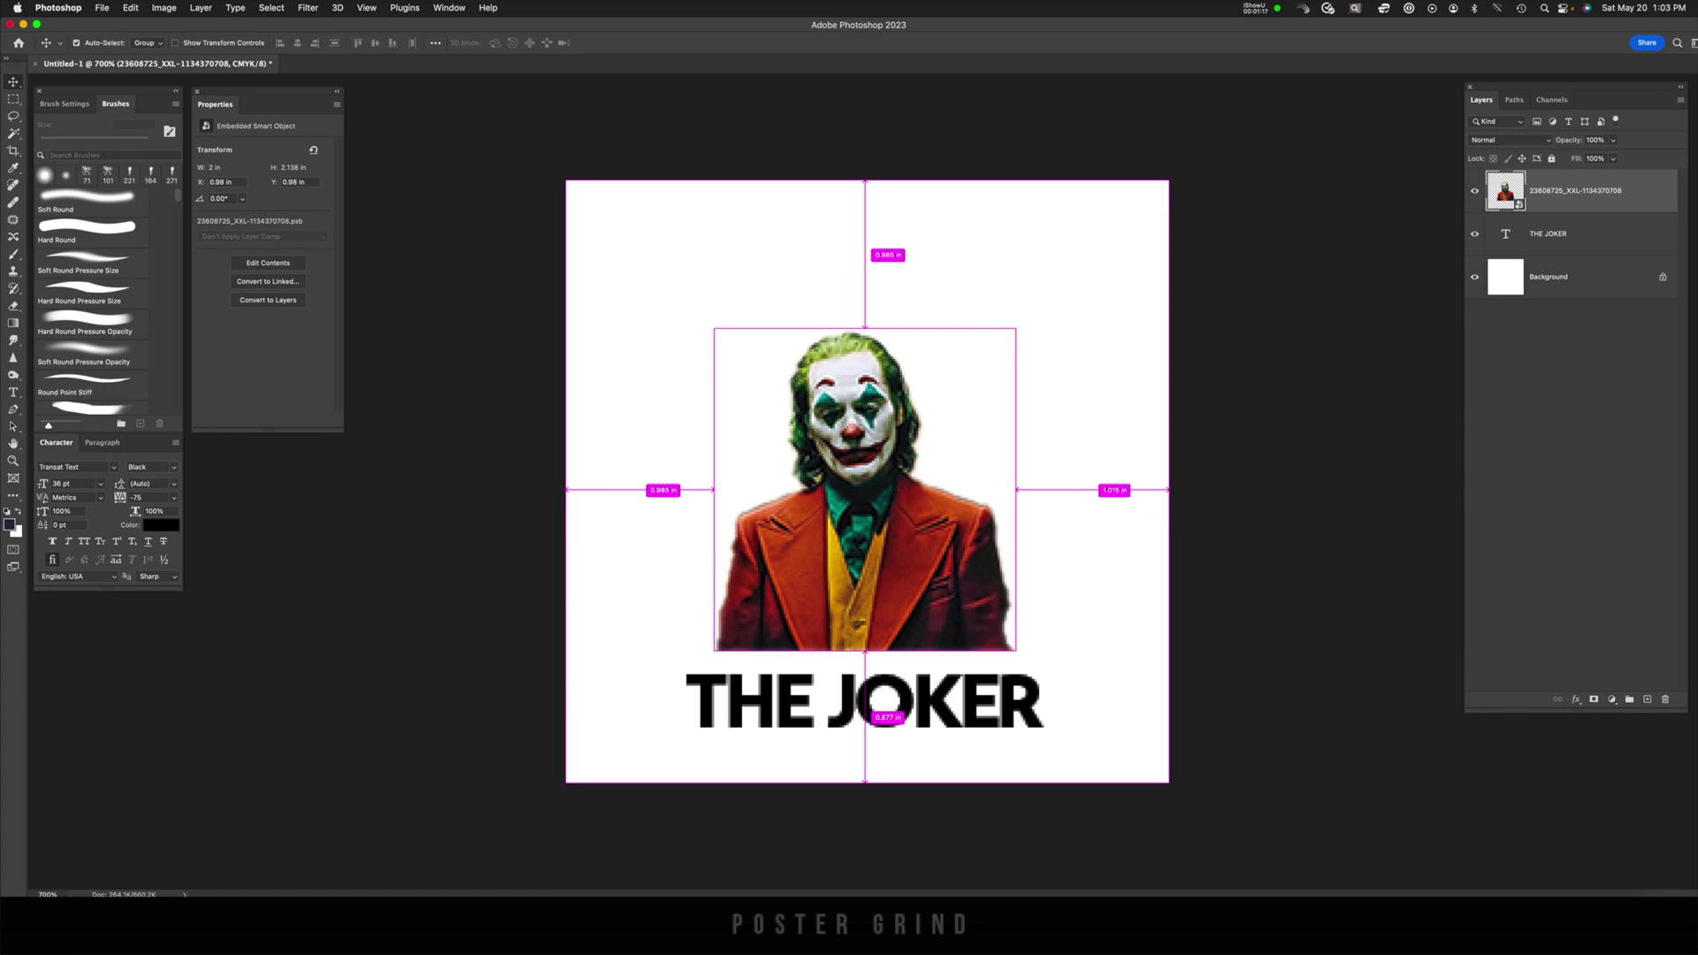
Enlarge the Joker cut-out with Free Transform to about 2.9 in wide, filling most of the canvas above the title.
key(super+t)
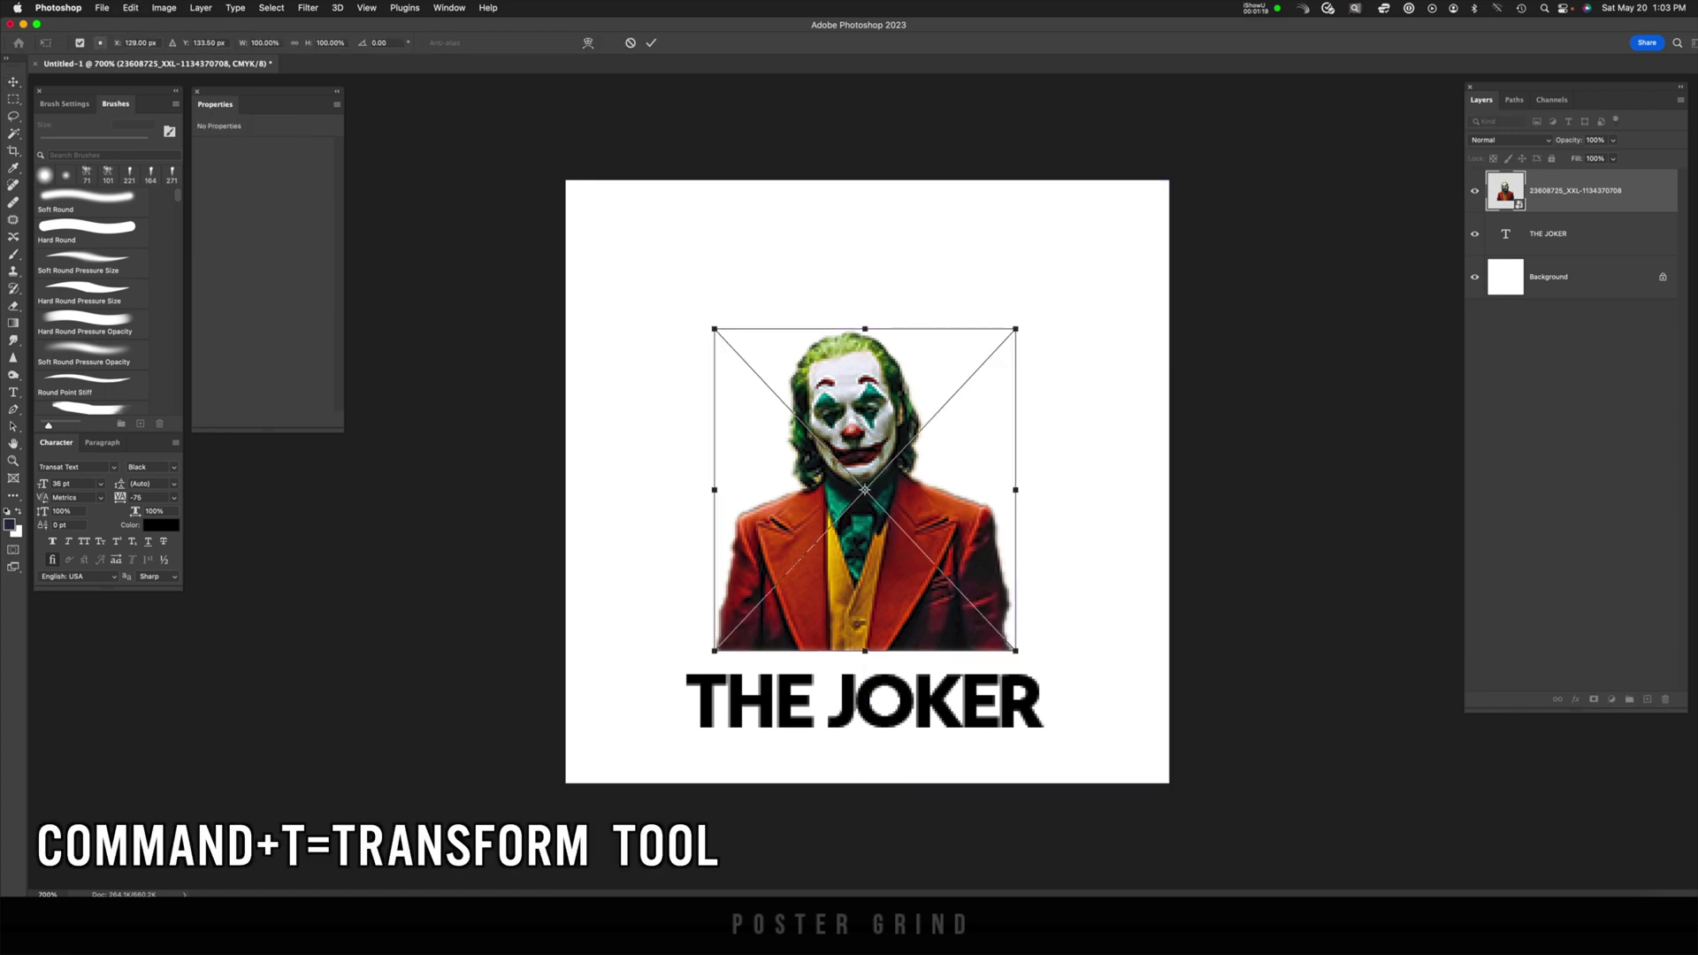
drag(1016, 329, 1097, 196)
key(Return)
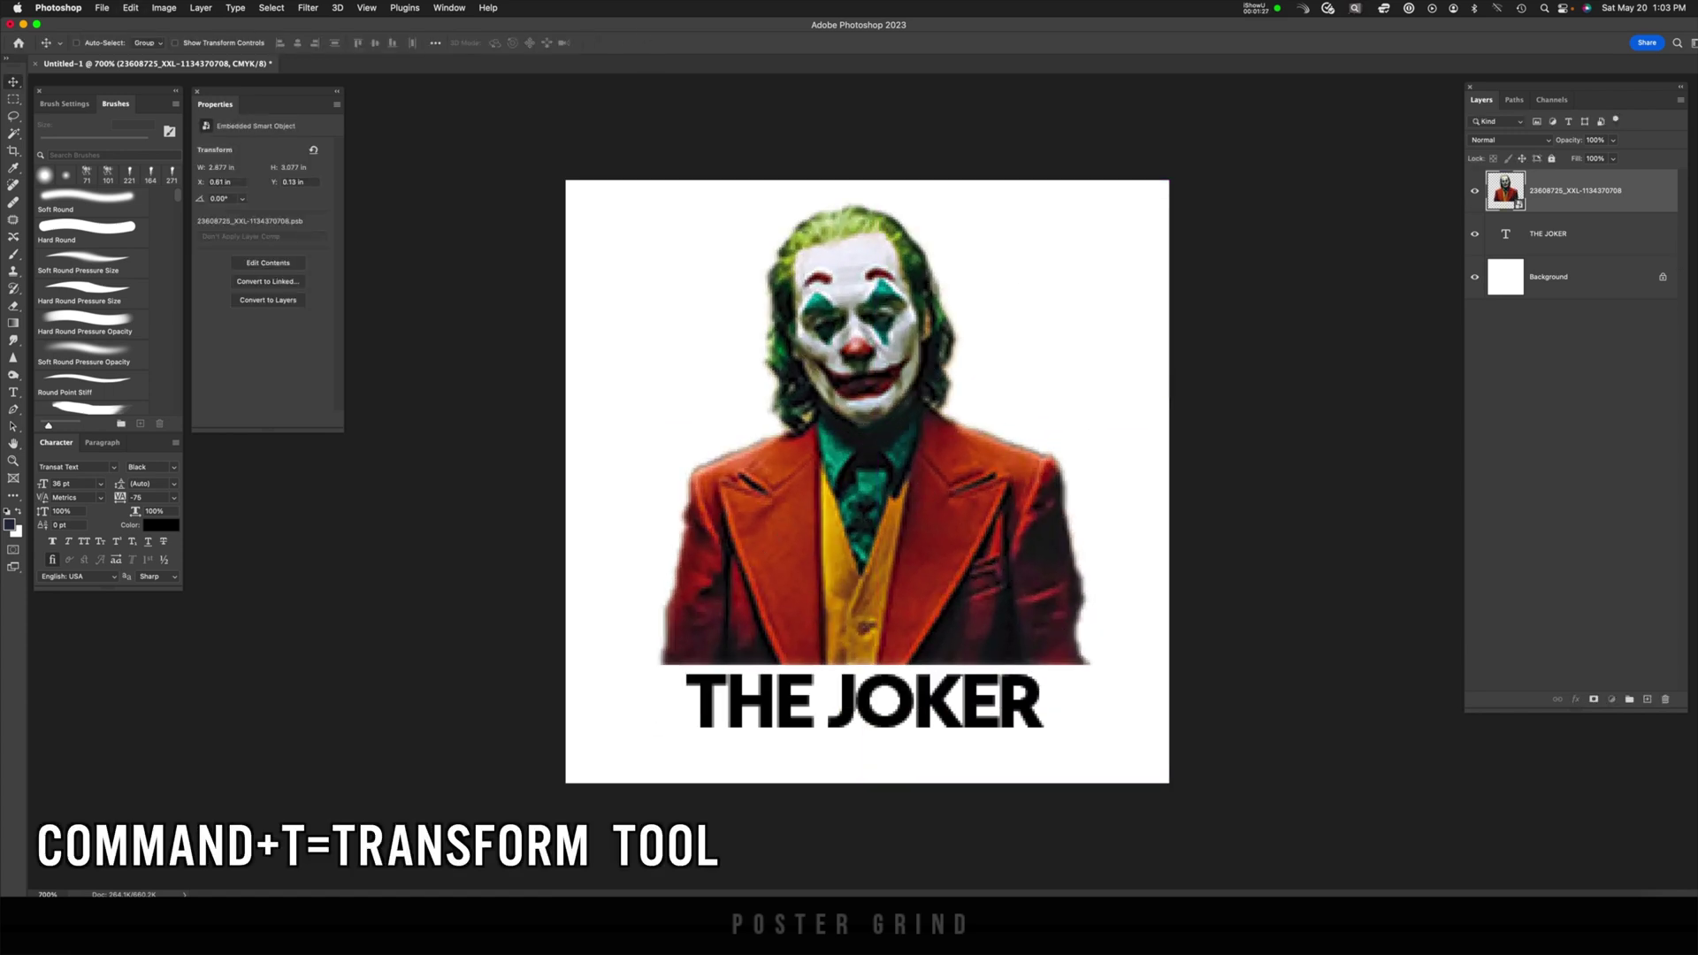
Scale the "THE JOKER" title to match the figure's width and place it just below the figure.
click(1548, 235)
key(super+t)
drag(1043, 665, 1093, 656)
drag(831, 726, 831, 736)
key(Return)
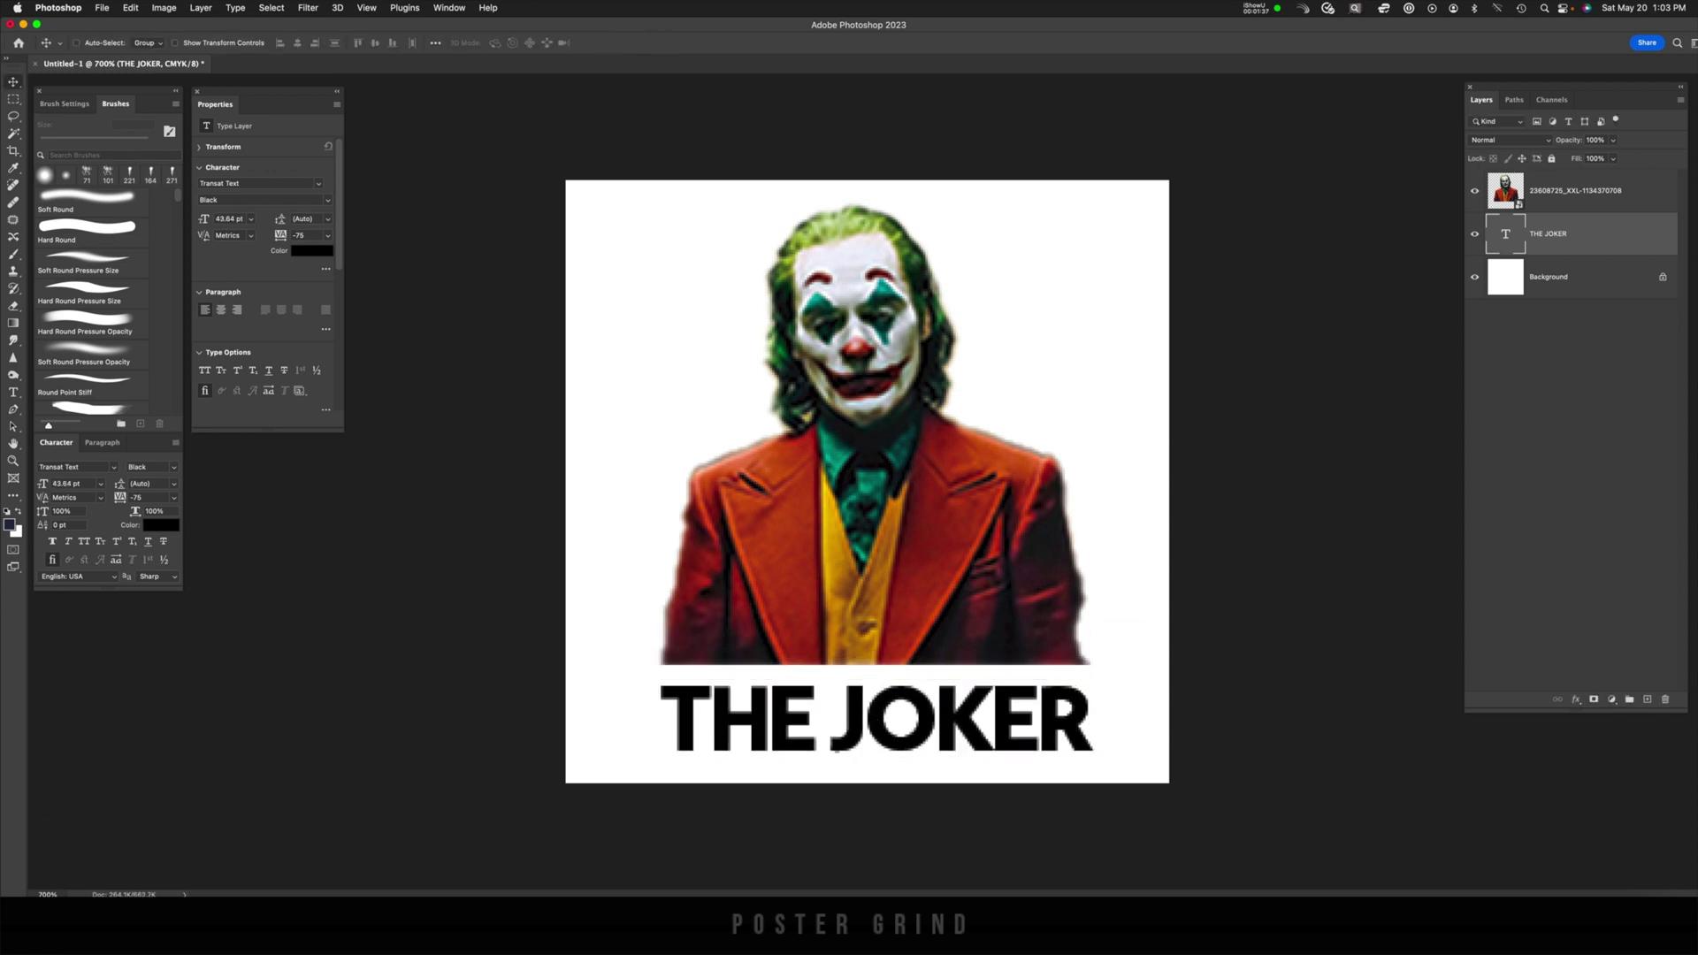
Add a Threshold adjustment layer above the Joker cut-out and set its level to 84.
click(1575, 191)
click(1611, 700)
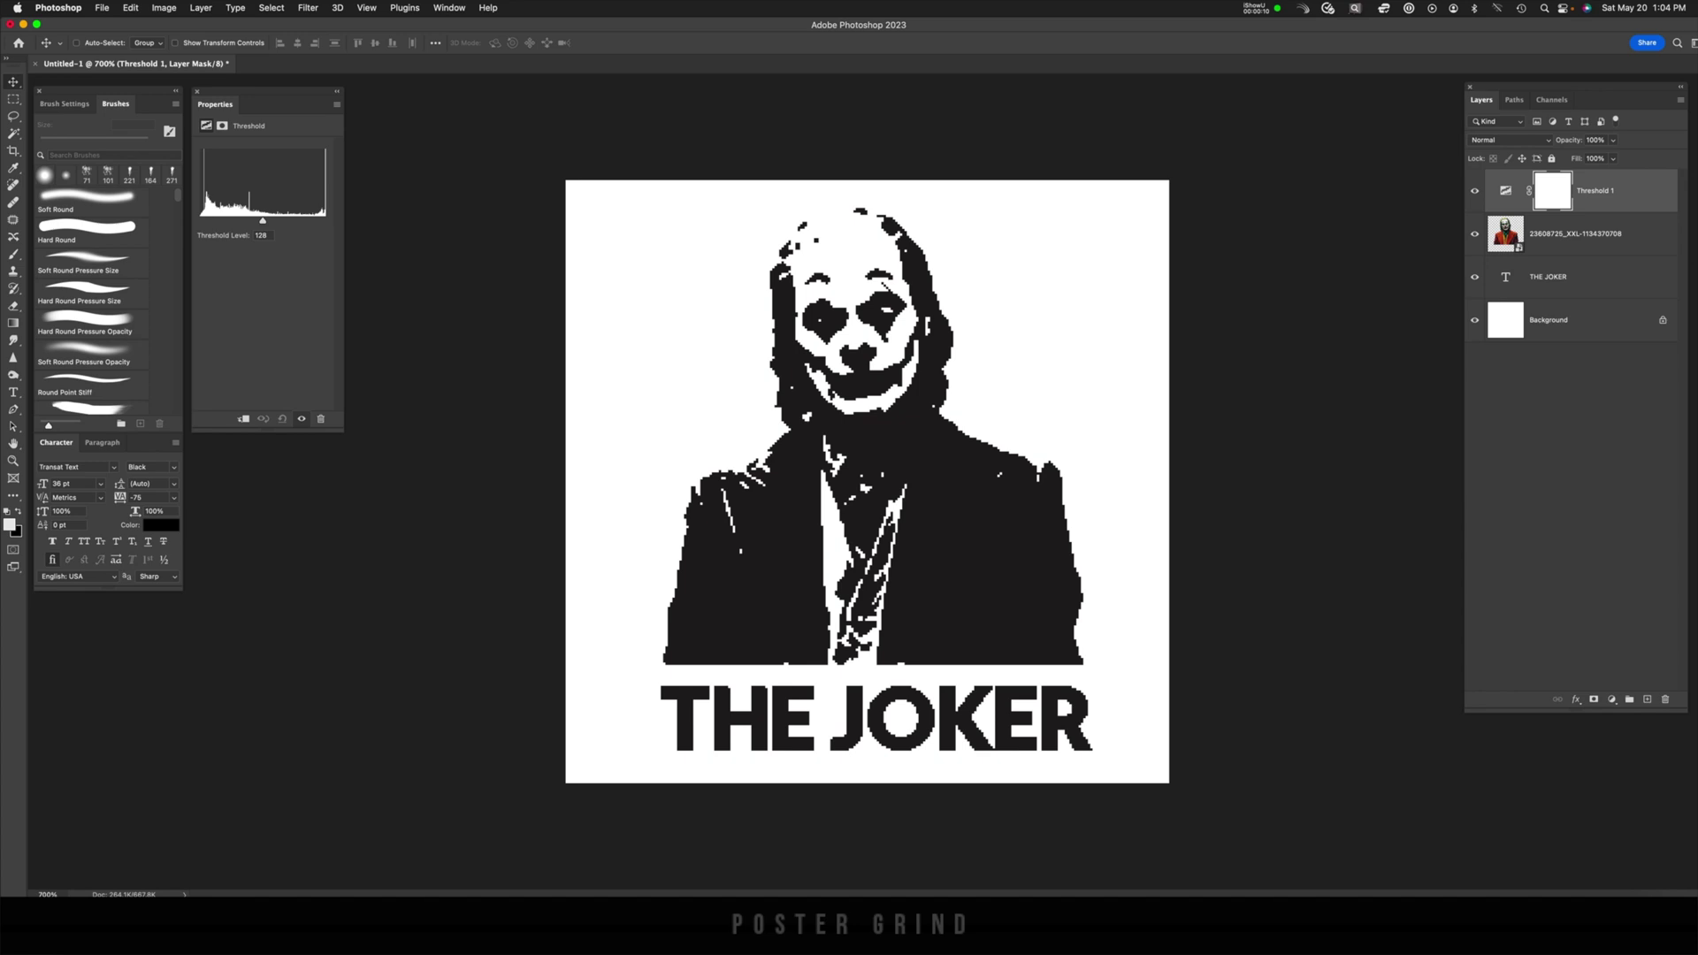
drag(263, 221, 241, 220)
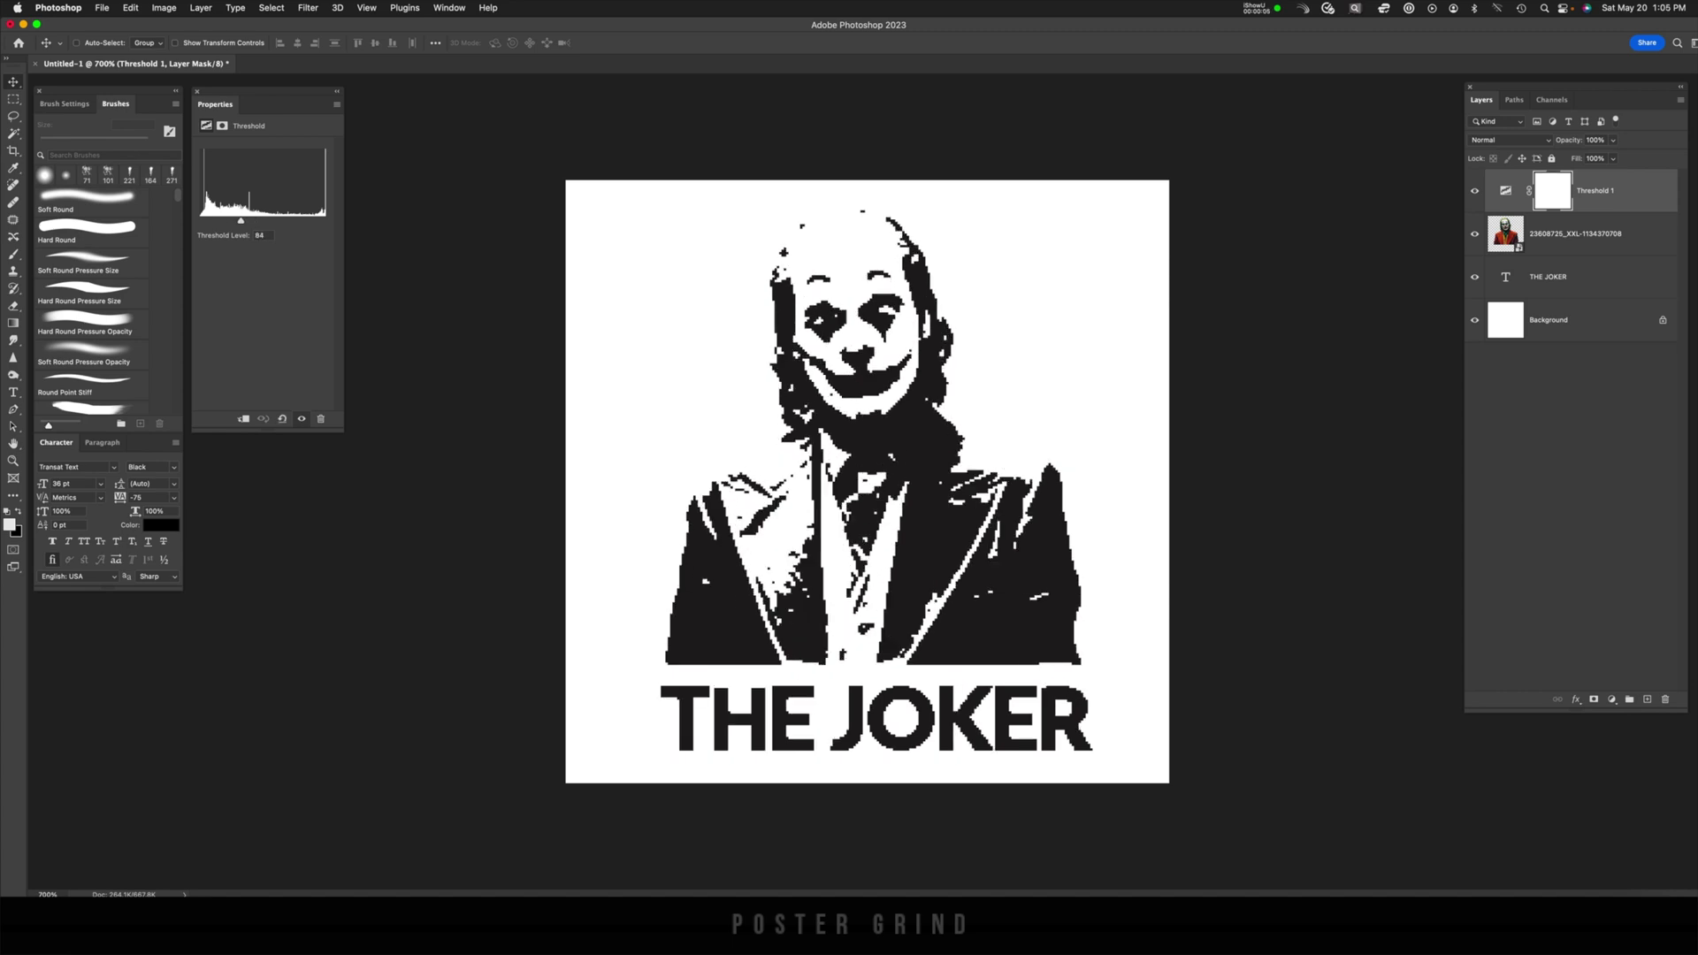
Draw a thin horizontal rectangle about 4.98 in wide and 0.02 in high across the canvas's upper edge on a new layer.
key(super+shift+alt+n)
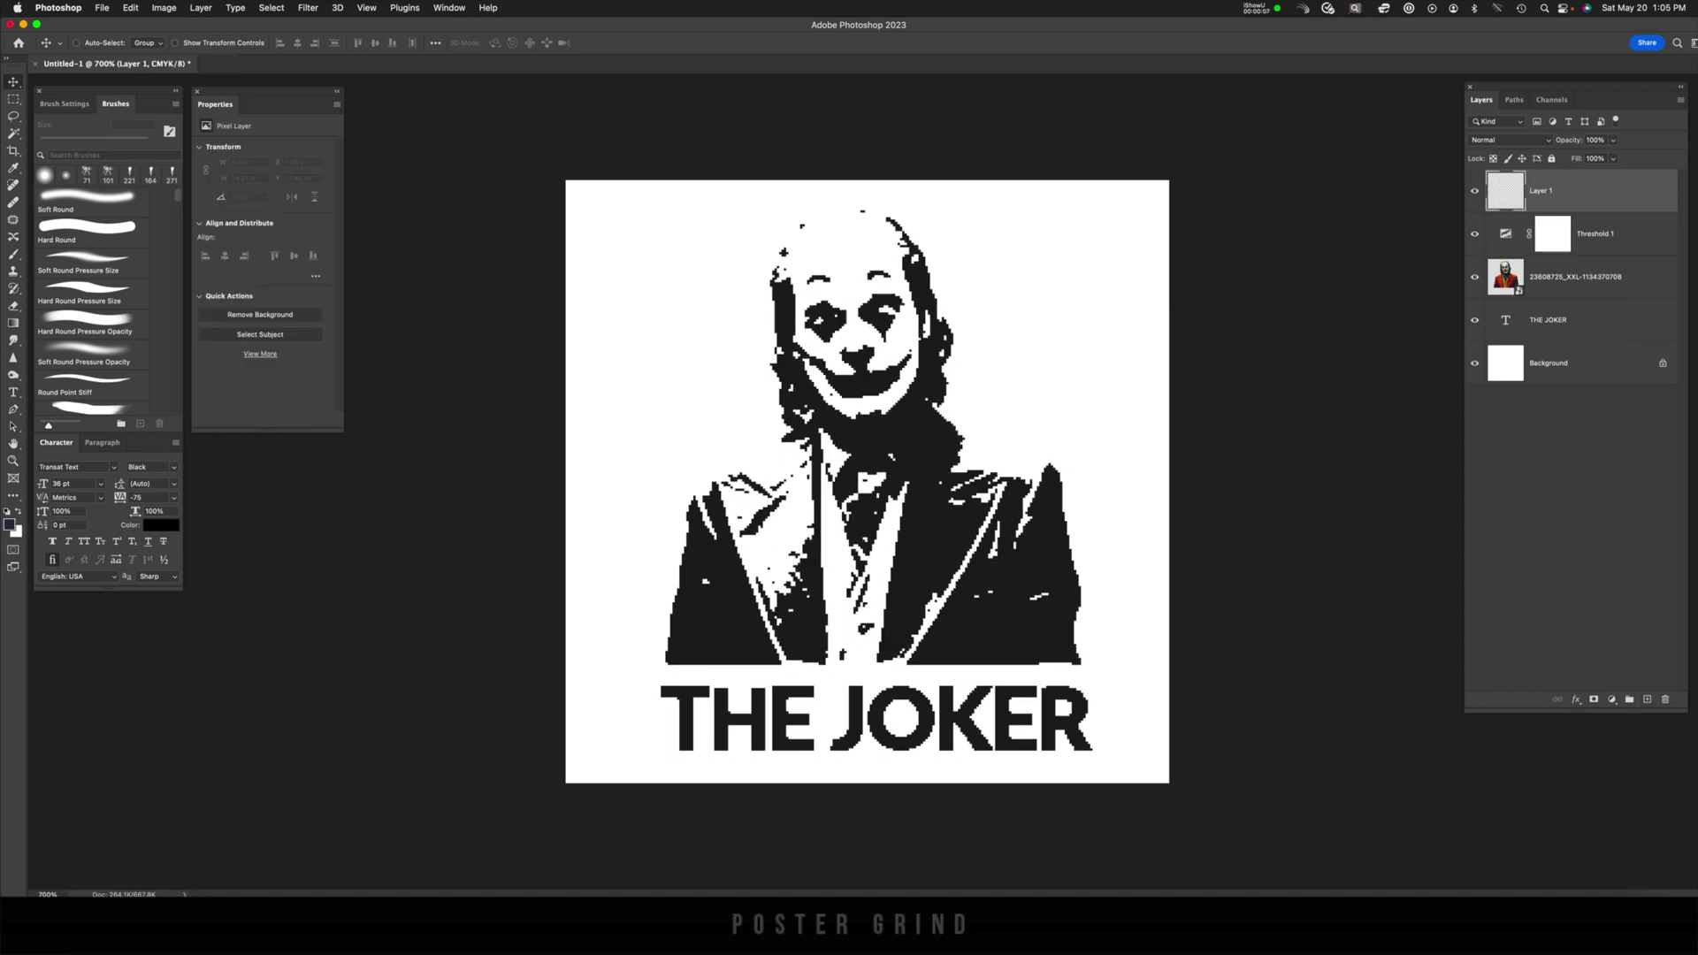
click(13, 495)
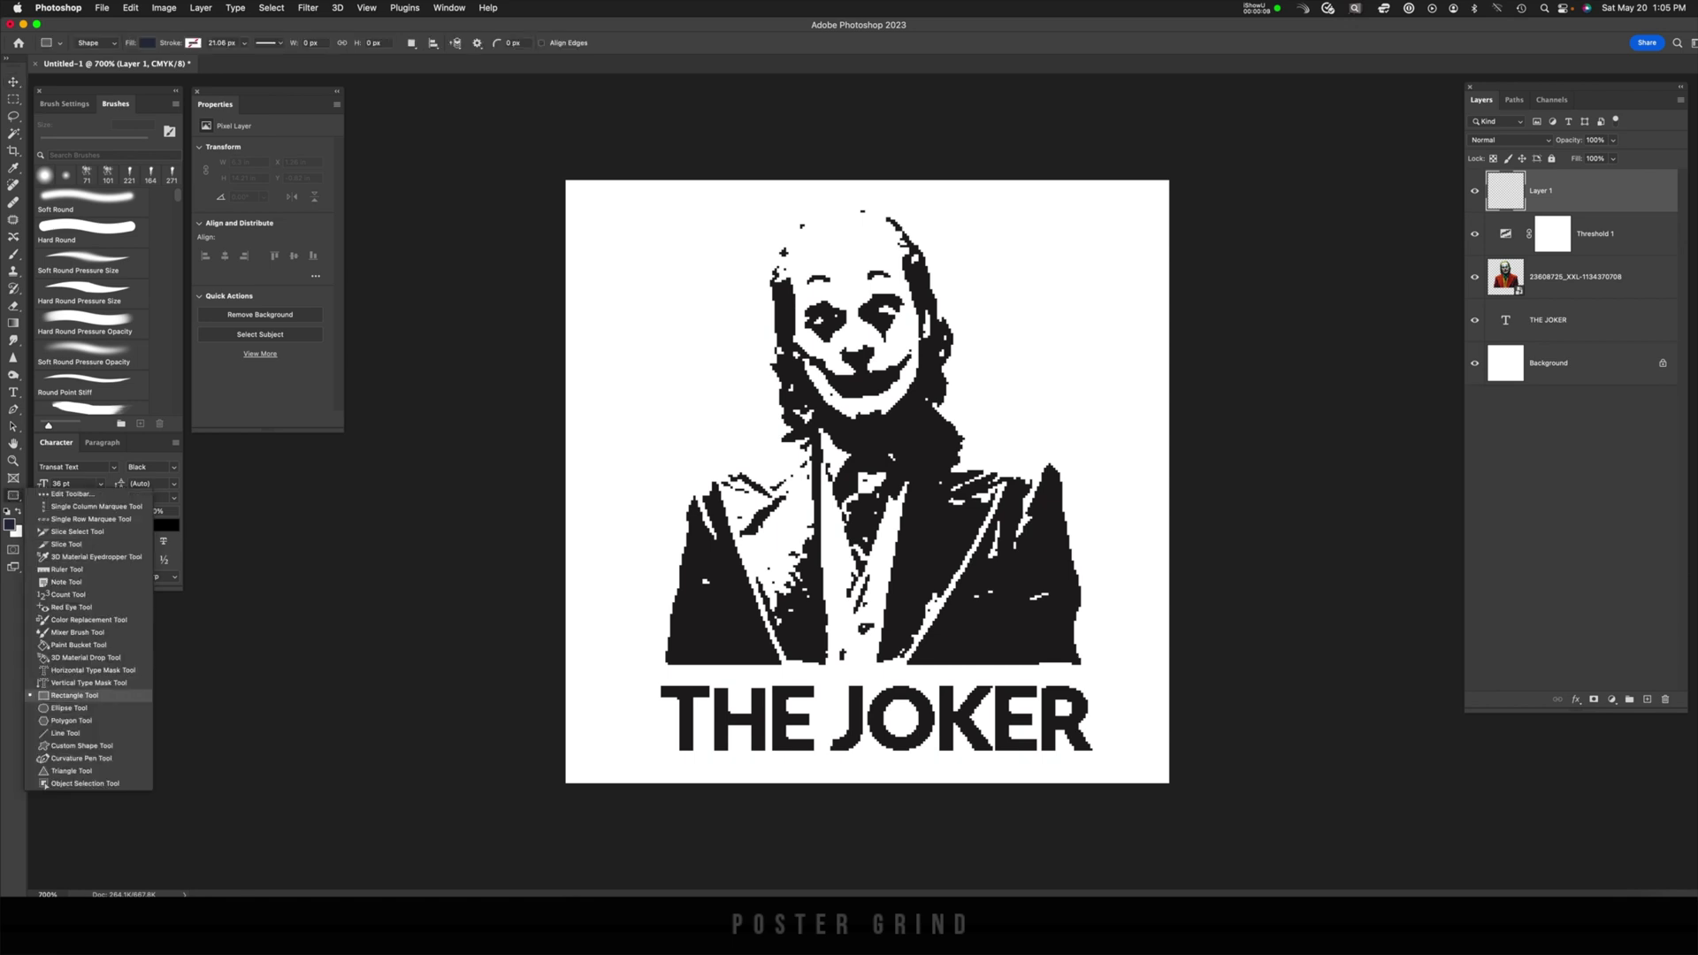
click(75, 695)
drag(505, 196, 1258, 197)
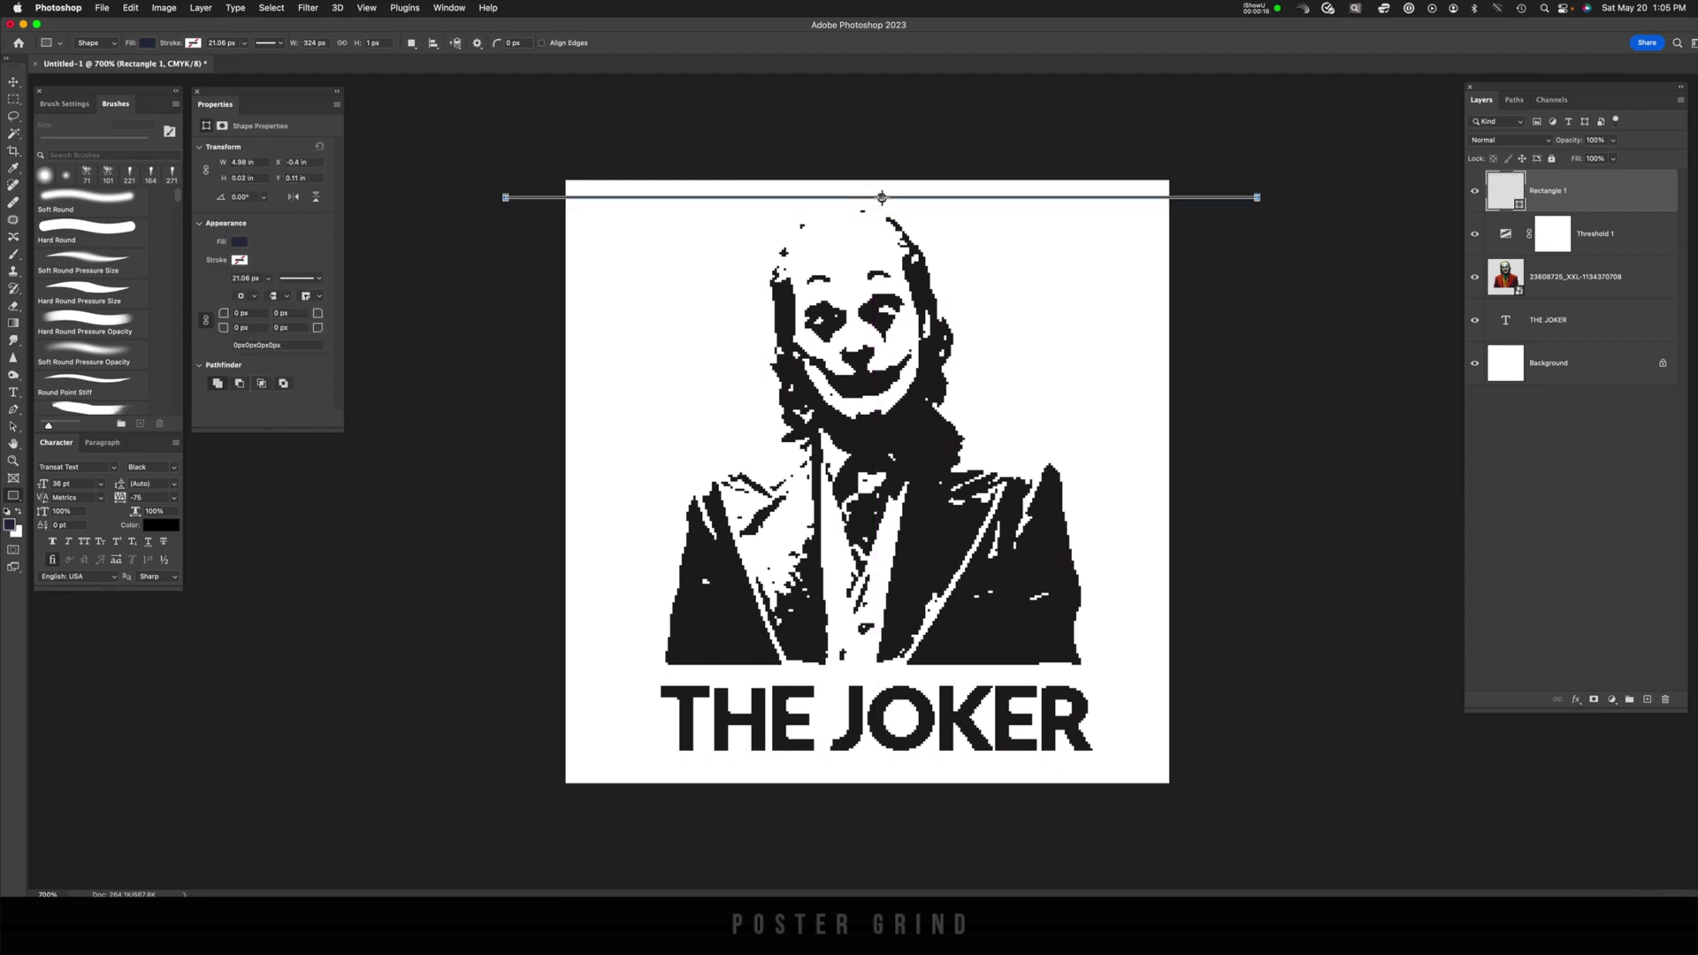
Set the thin rectangle's fill colour to black.
click(372, 42)
click(147, 43)
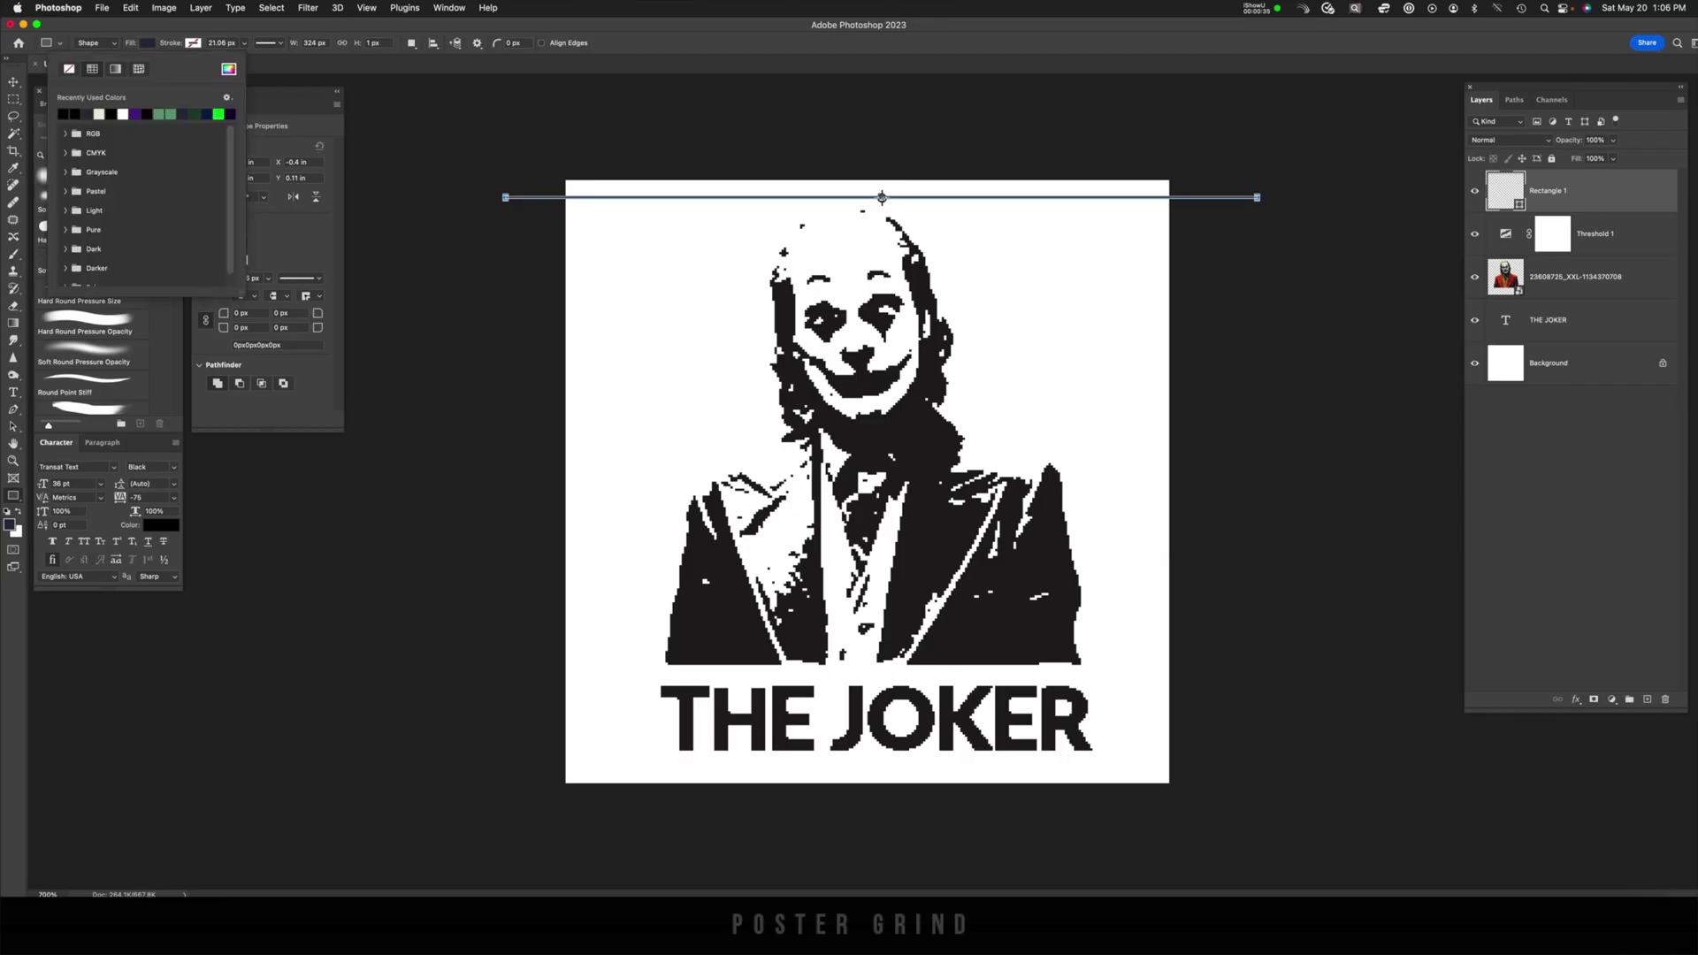
click(146, 43)
click(147, 42)
click(229, 69)
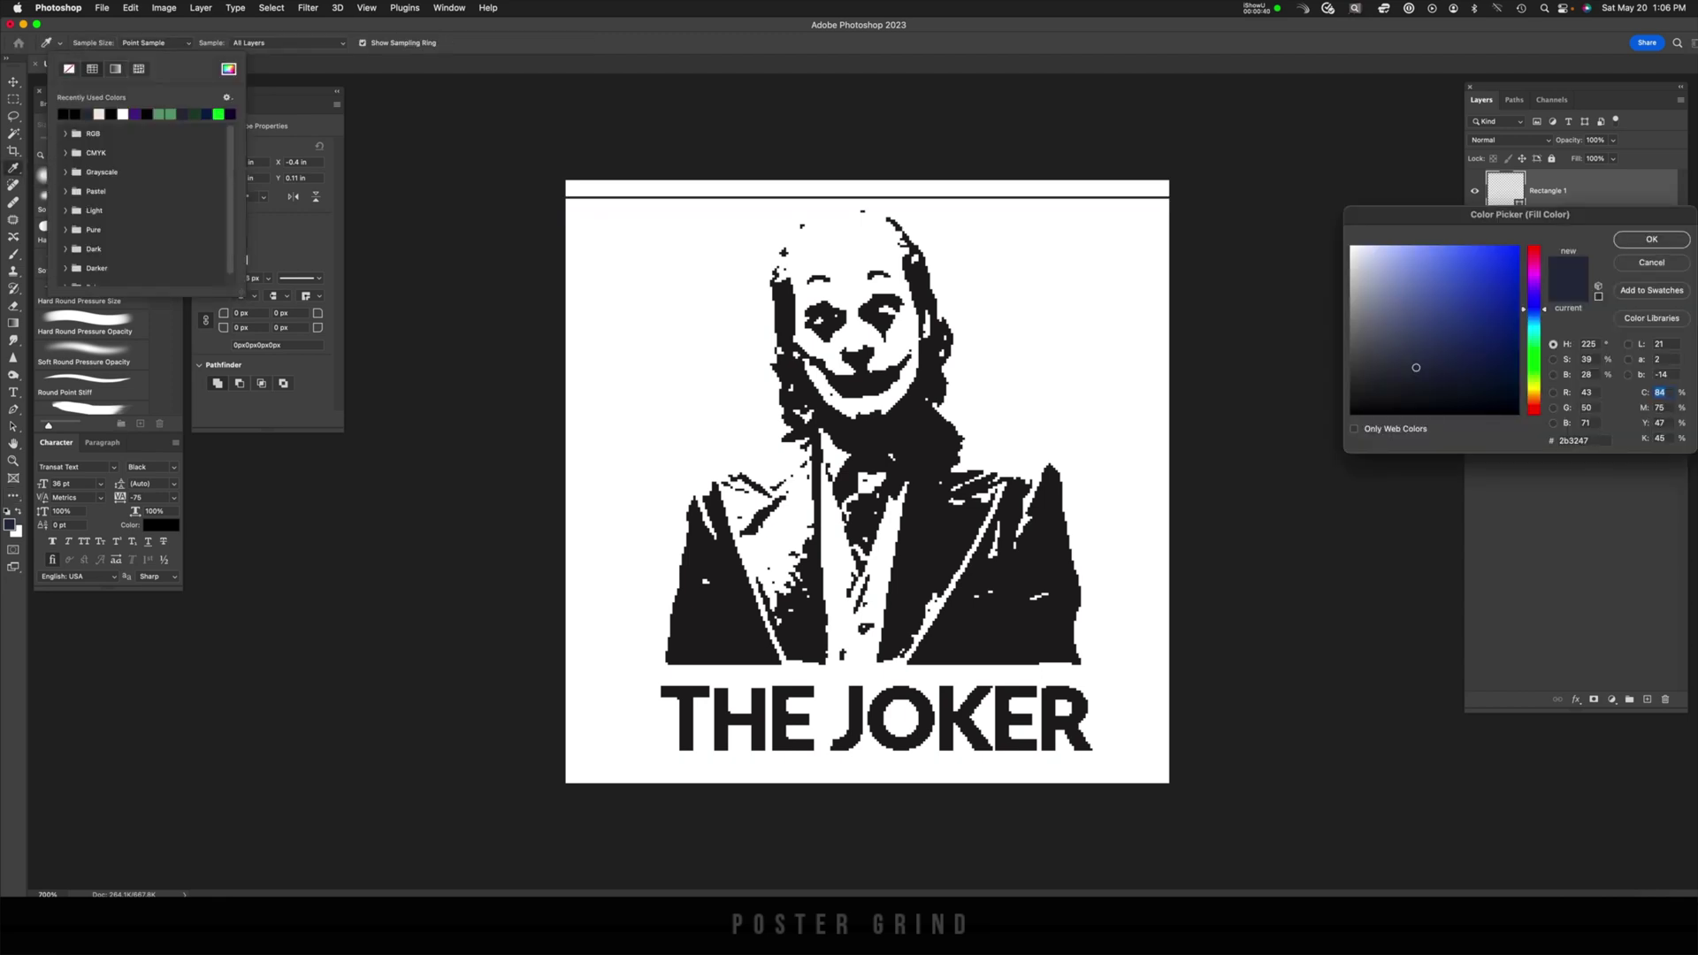
click(1351, 413)
click(1651, 239)
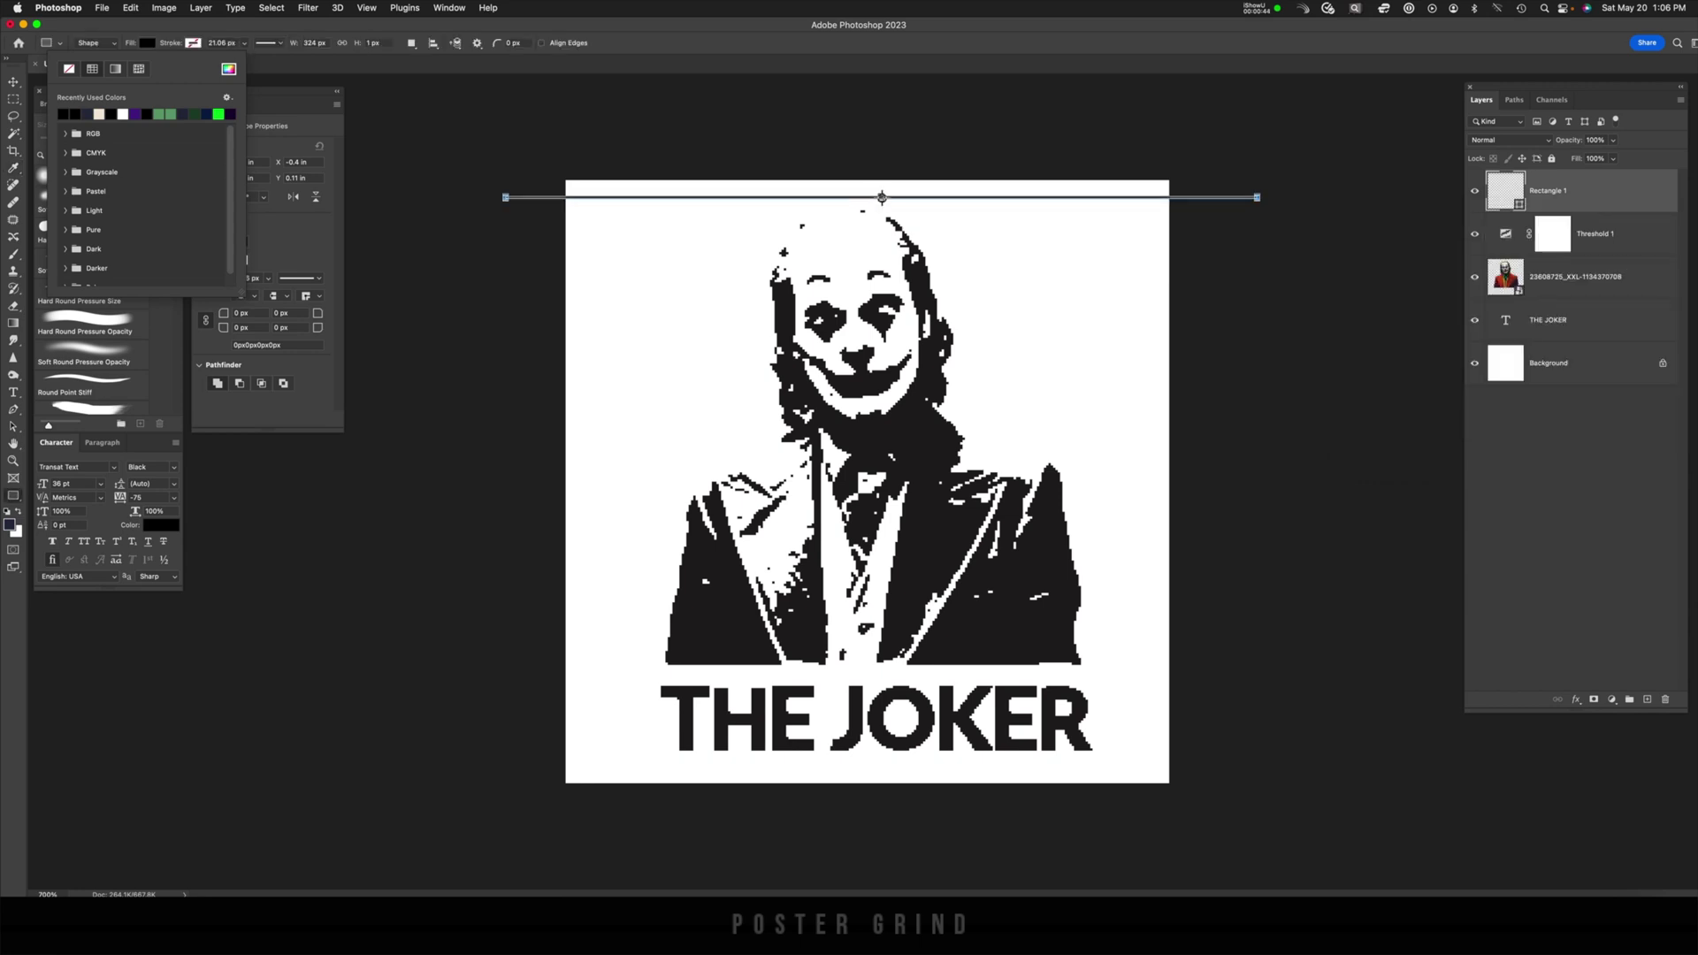
key(Return)
Move the black line up to about 0.02 in below the canvas's top edge.
key(v)
drag(937, 197, 934, 192)
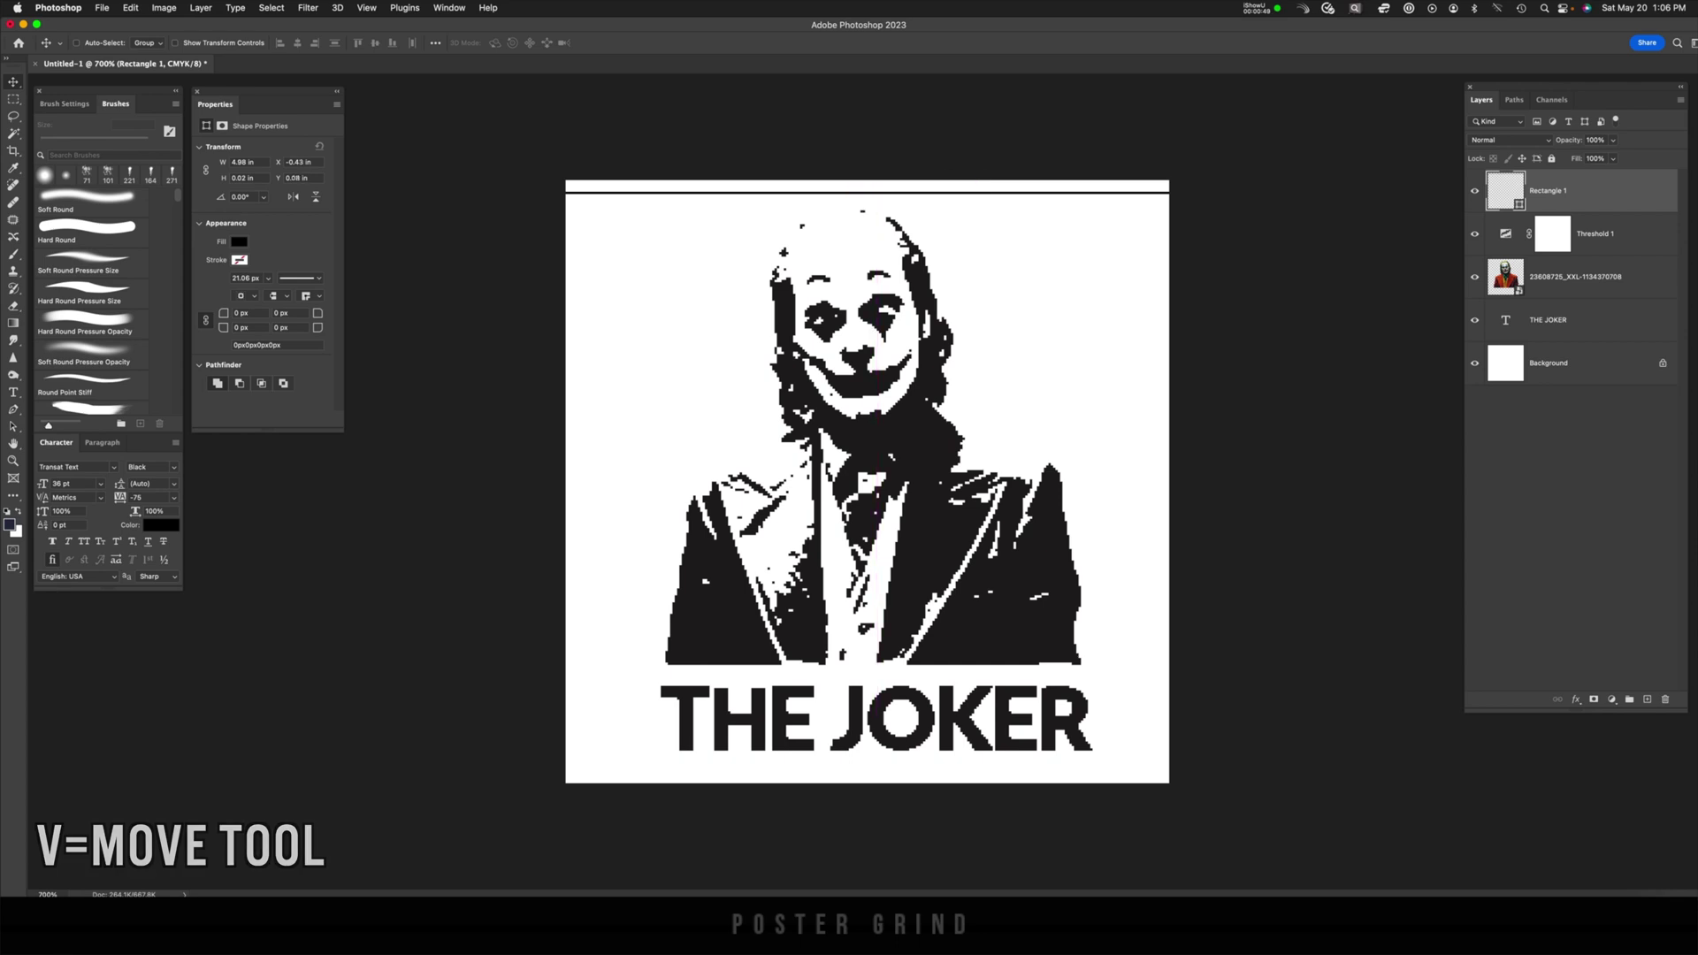
key(Up)
key(Up)
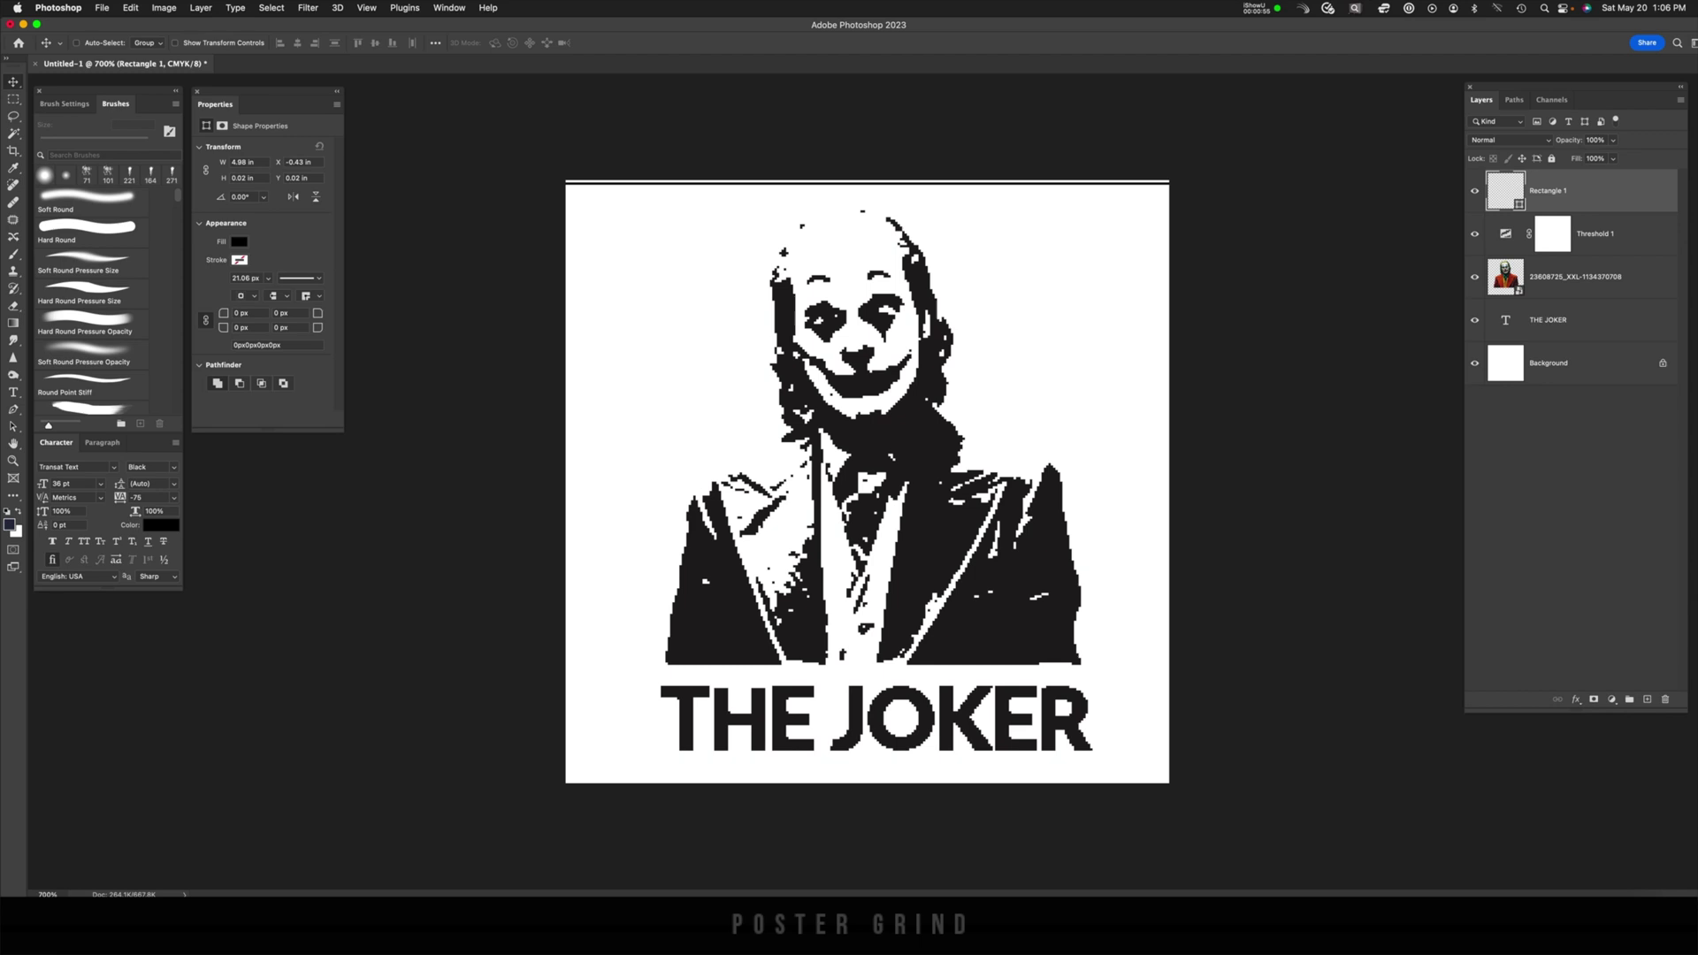
Create a transformed copy of the line about 0.03 in straight below the original.
key(alt+super+t)
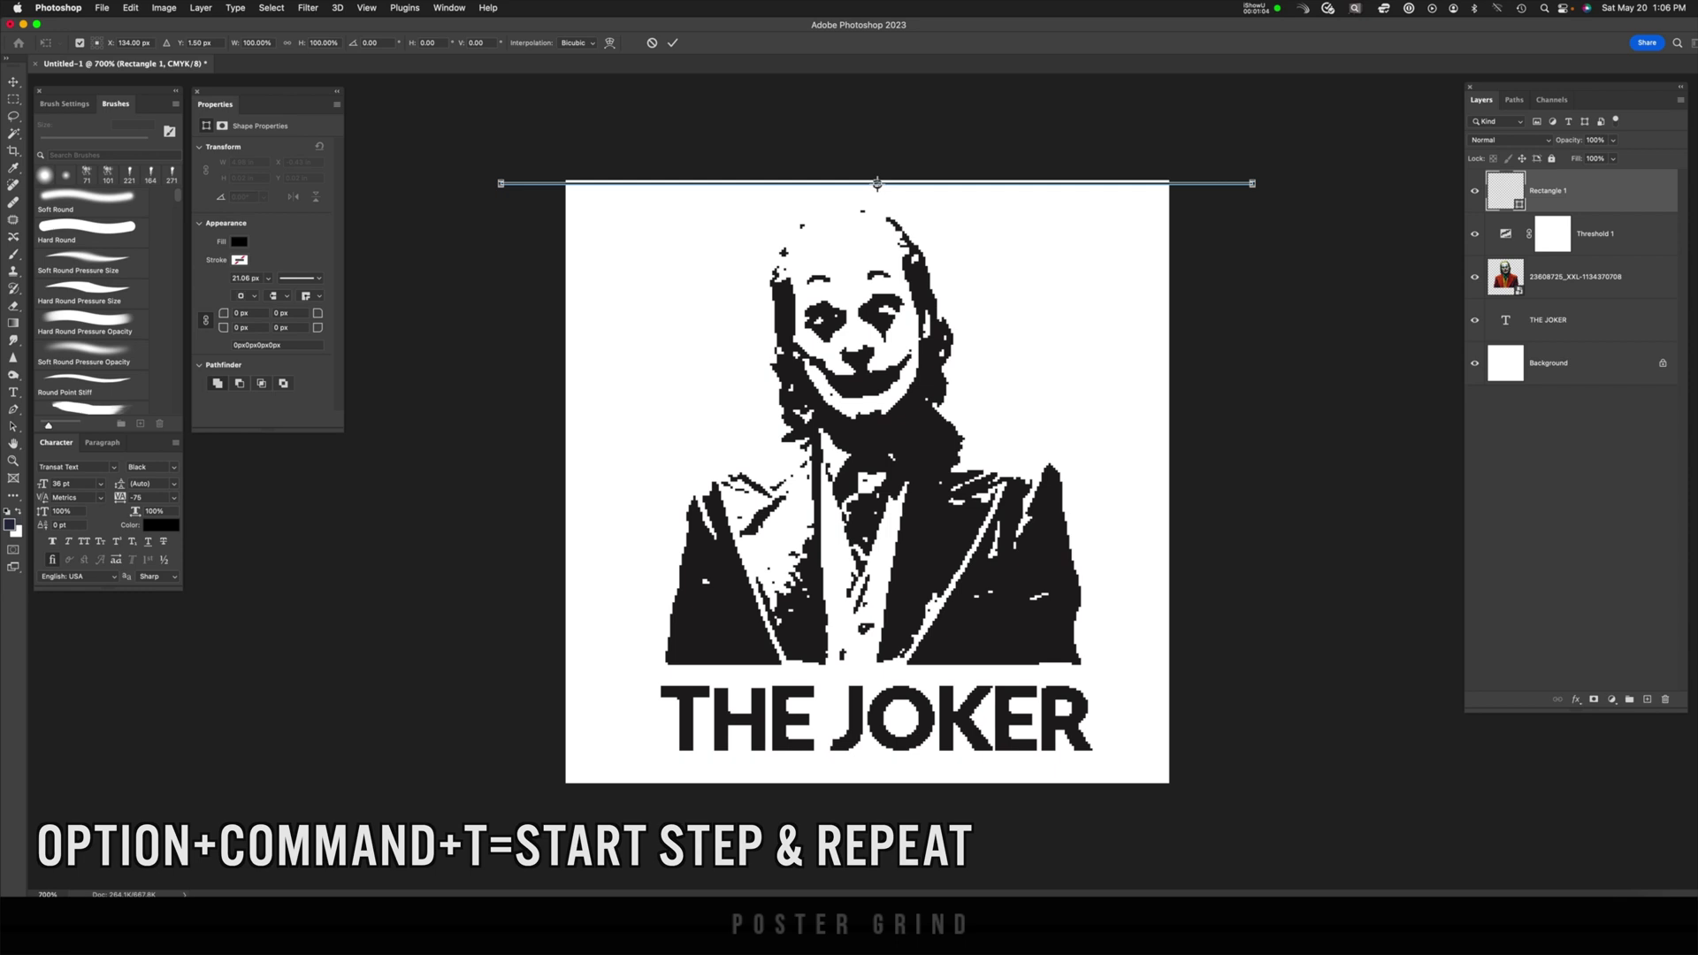
drag(877, 183, 877, 187)
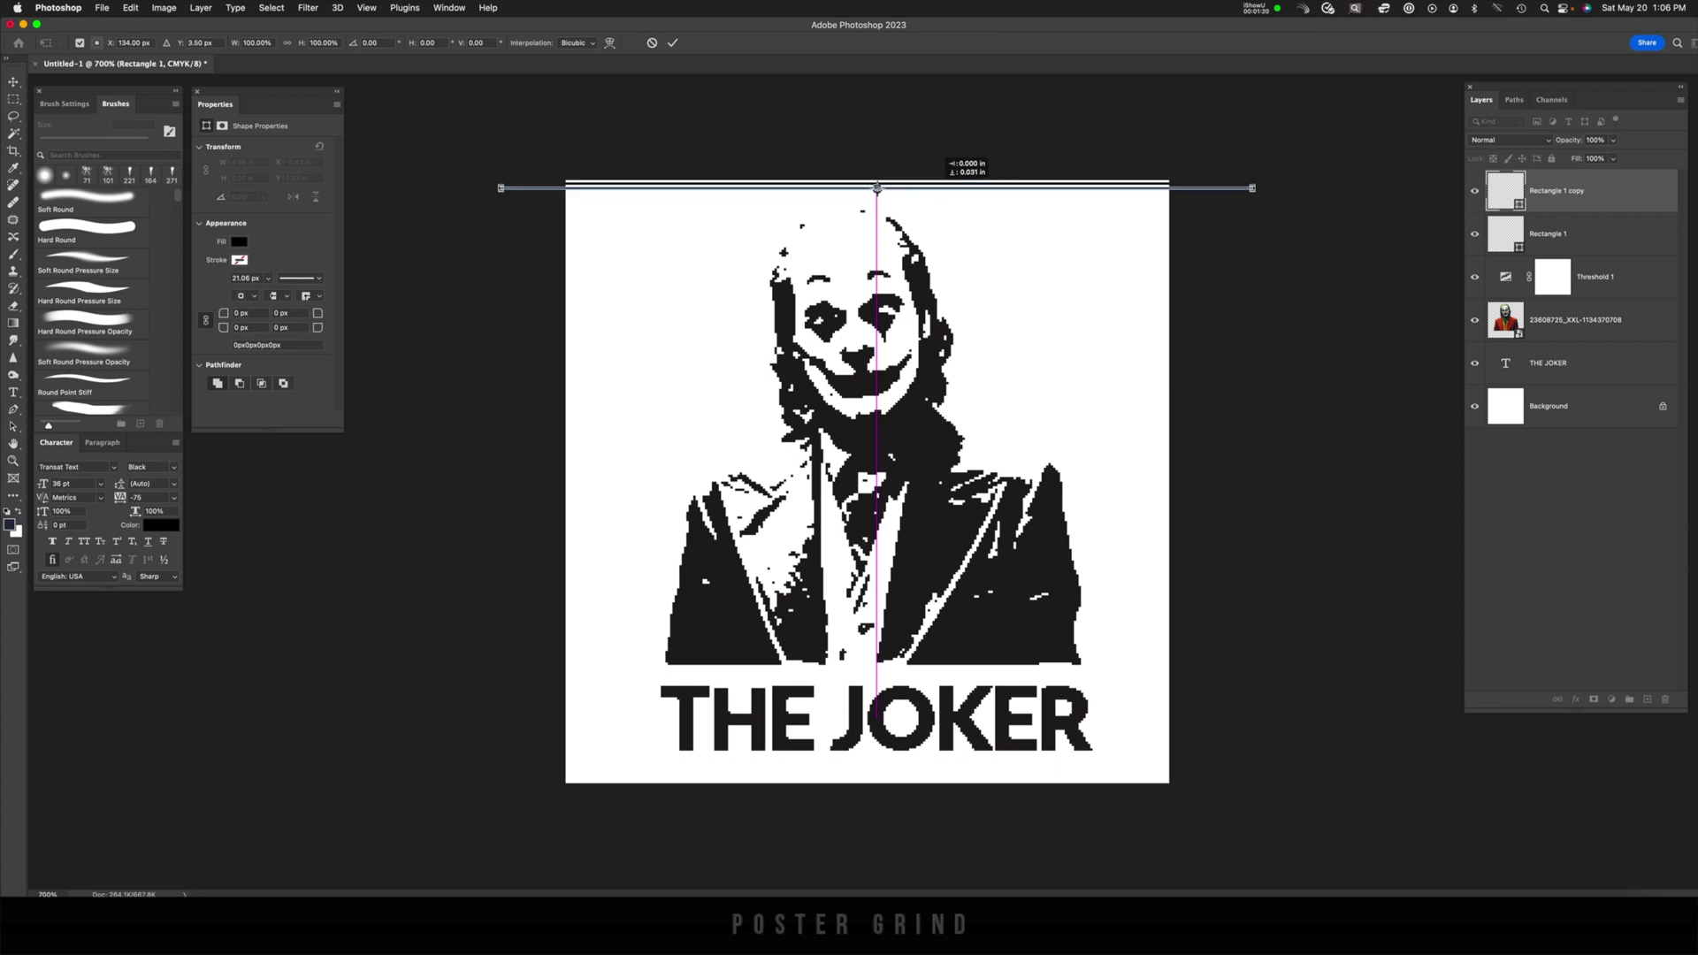
drag(878, 188, 878, 188)
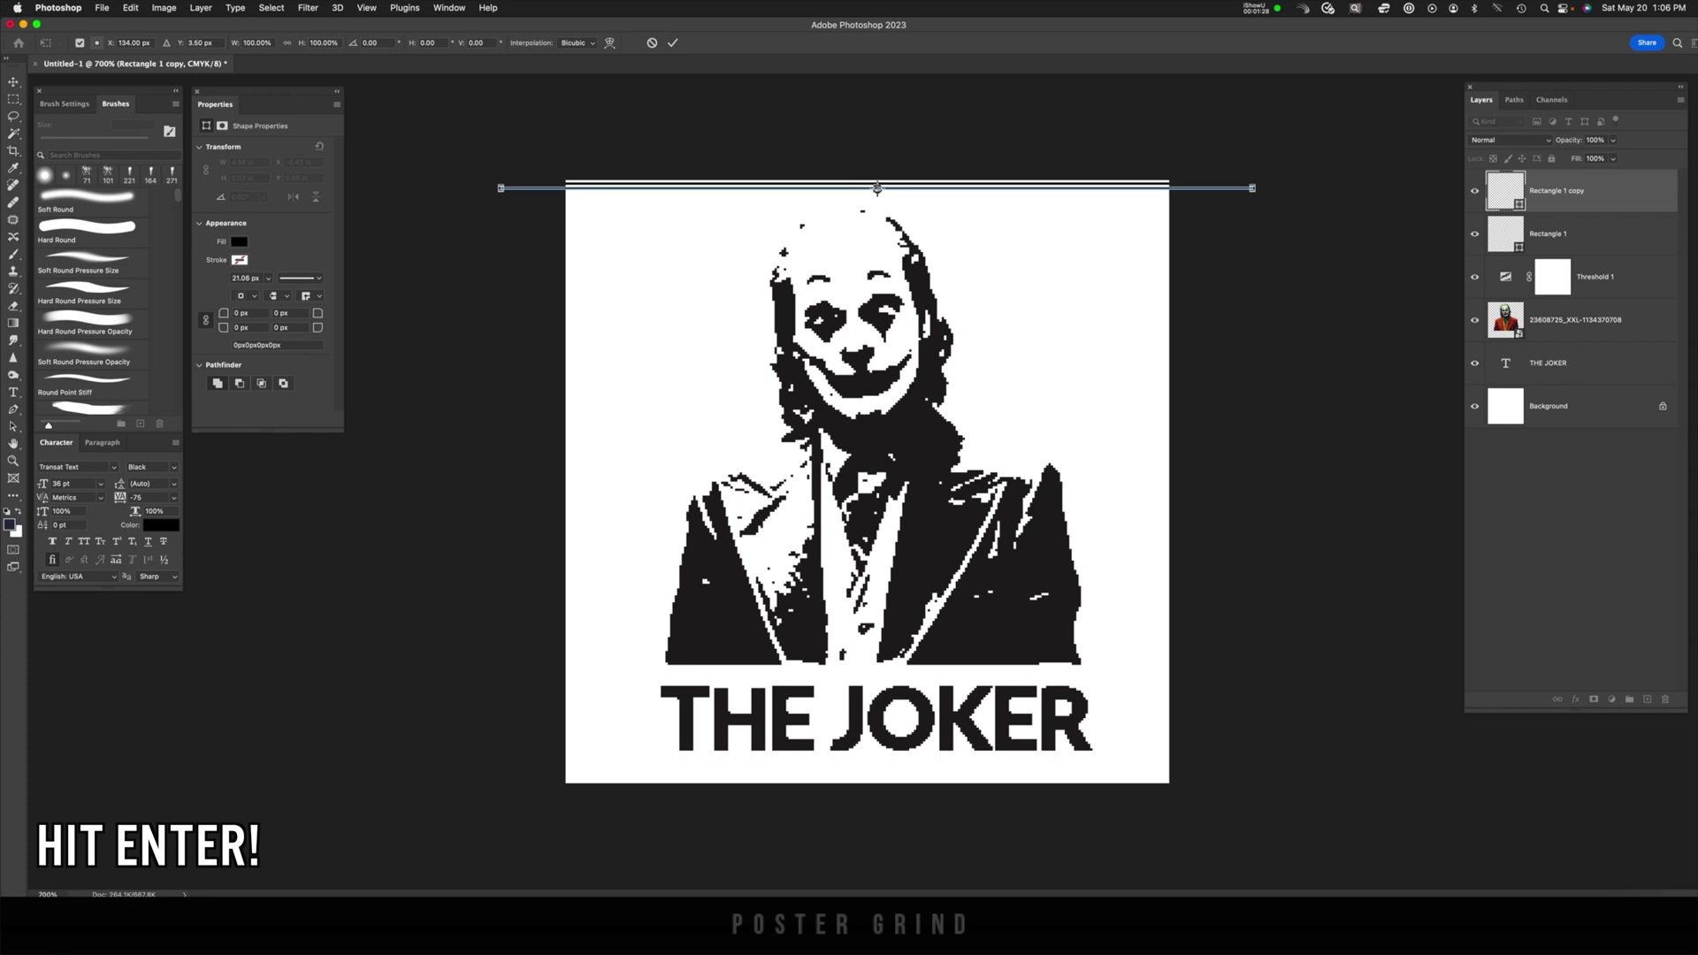
key(Return)
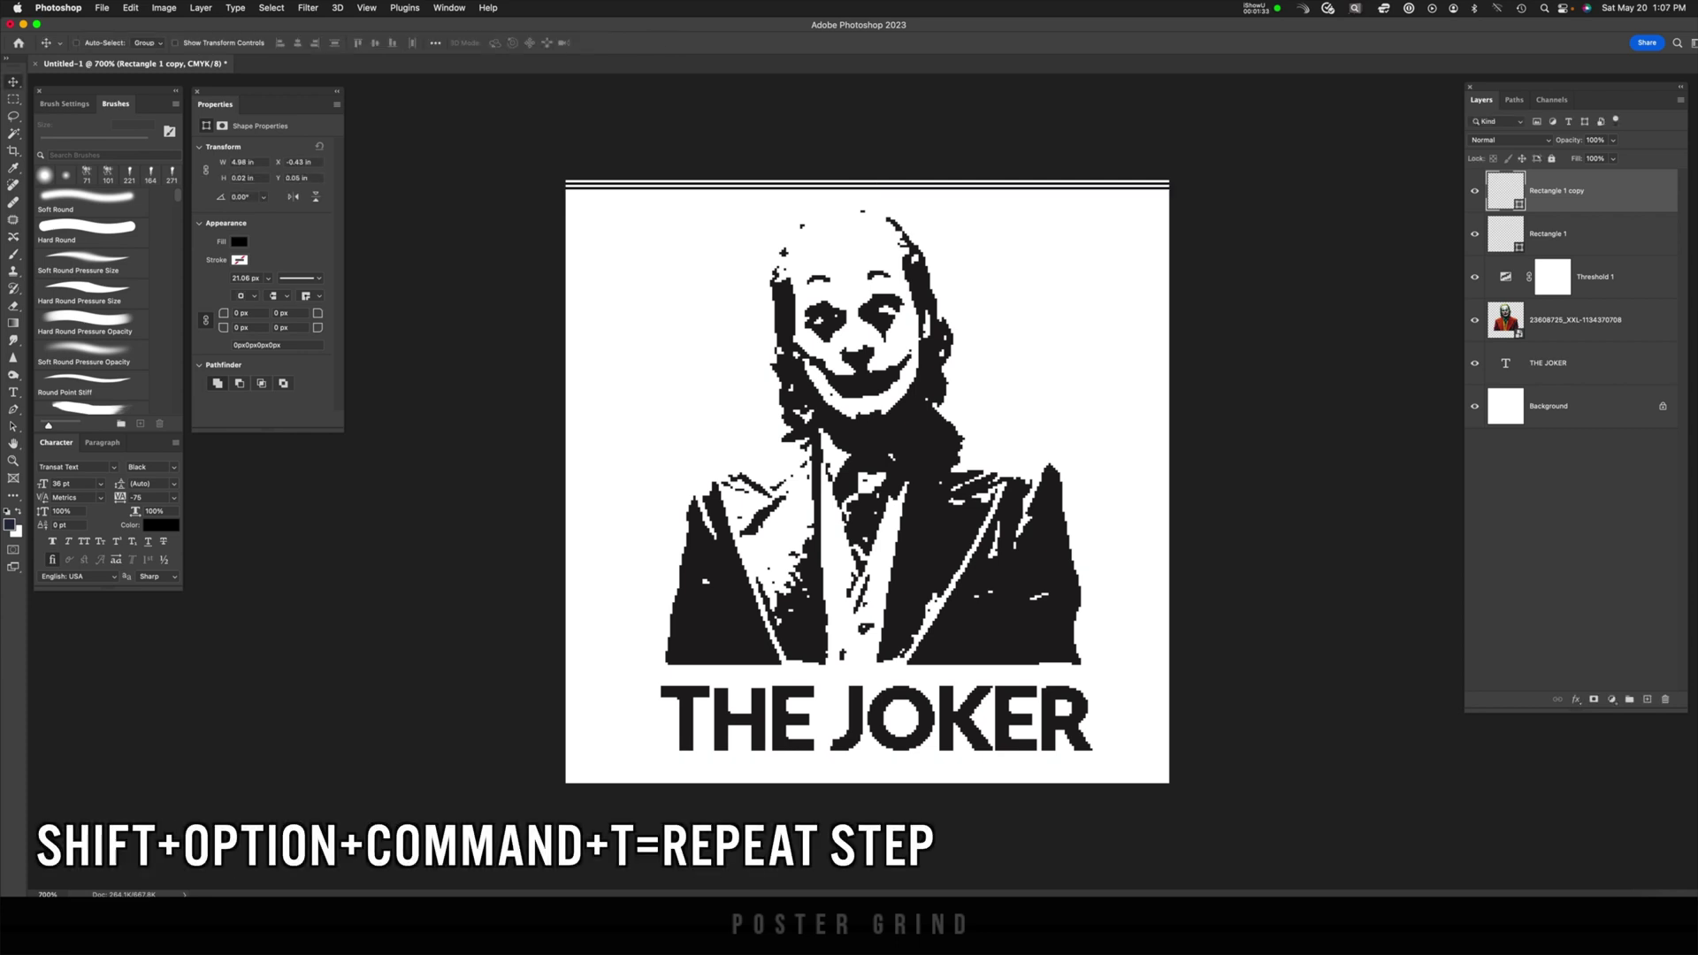
Repeat the line's duplicate-and-shift transform until evenly spaced horizontal lines cover the whole canvas height.
key(shift+alt+super+t)
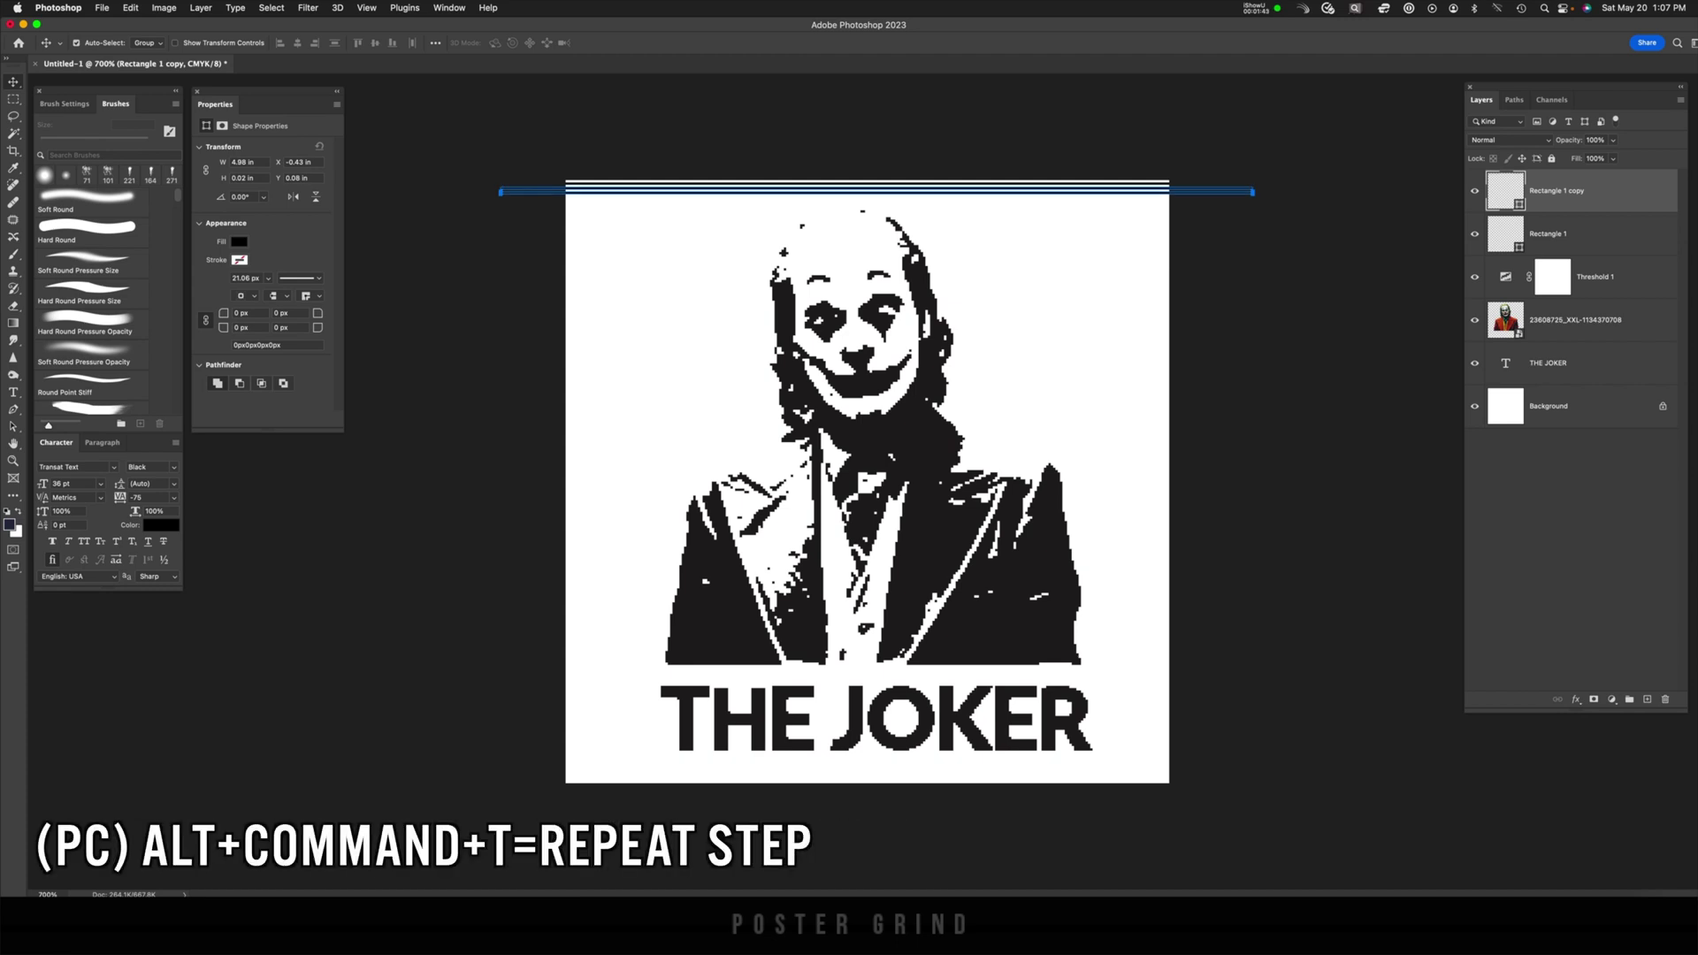
key(shift+alt+super+t)
key(shift+alt+super+t)
key(shift+alt+super+t)
key(shift+alt+super+t)
key(shift+alt+super+t)
key(shift+alt+super+t)
key(shift+alt+super+t)
key(shift+alt+super+t)
key(shift+alt+super+t)
key(shift+alt+super+t)
key(shift+alt+super+t)
key(shift+alt+super+t)
key(shift+alt+super+t)
key(shift+alt+super+t)
key(shift+alt+super+t)
key(shift+alt+super+t)
key(shift+alt+super+t)
key(shift+alt+super+t)
key(shift+alt+super+t)
key(shift+alt+super+t)
key(shift+alt+super+t)
key(shift+alt+super+t)
key(shift+alt+super+t)
key(shift+alt+super+t)
key(shift+alt+super+t)
key(shift+alt+super+t)
key(shift+alt+super+t)
key(shift+alt+super+t)
key(shift+alt+super+t)
key(shift+alt+super+t)
key(shift+alt+super+t)
key(shift+alt+super+t)
key(shift+alt+super+t)
key(shift+alt+super+t)
key(shift+alt+super+t)
key(shift+alt+super+t)
key(shift+alt+super+t)
key(shift+alt+super+t)
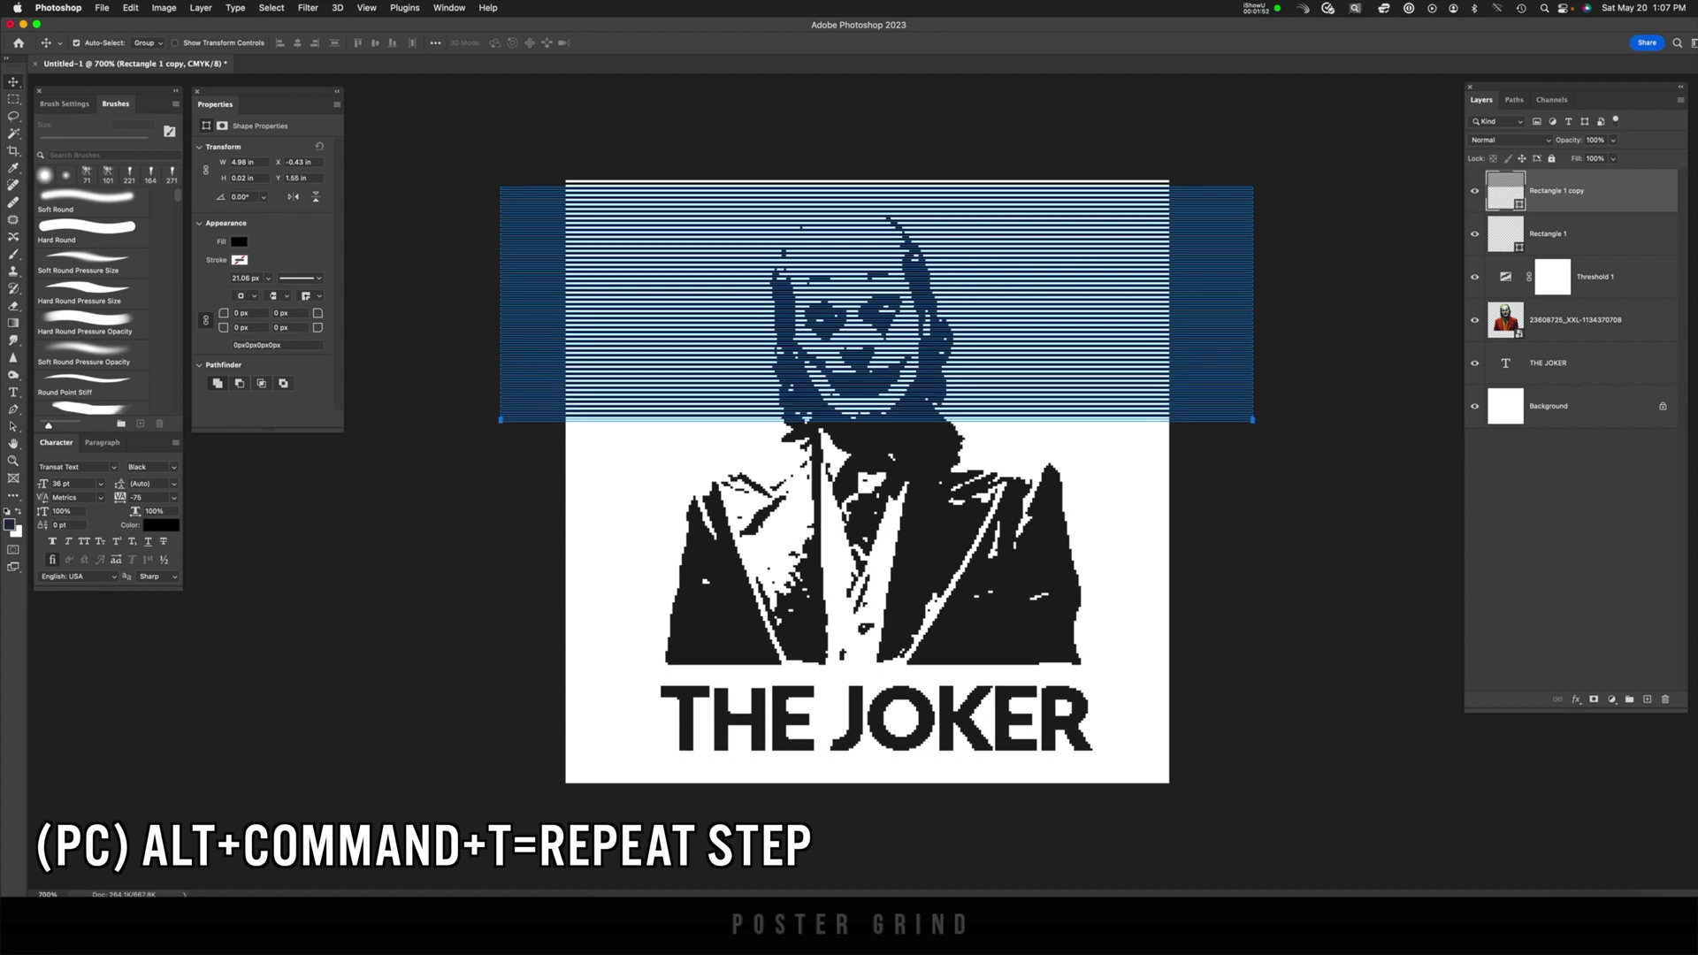
key(shift+alt+super+t)
key(shift+alt+super+t)
key(shift+alt+super+t)
key(shift+alt+super+t)
key(shift+alt+super+t)
key(shift+alt+super+t)
key(shift+alt+super+t)
key(shift+alt+super+t)
key(shift+alt+super+t)
key(shift+alt+super+t)
key(shift+alt+super+t)
key(shift+alt+super+t)
key(shift+alt+super+t)
key(shift+alt+super+t)
key(shift+alt+super+t)
key(shift+alt+super+t)
key(shift+alt+super+t)
key(shift+alt+super+t)
key(shift+alt+super+t)
key(shift+alt+super+t)
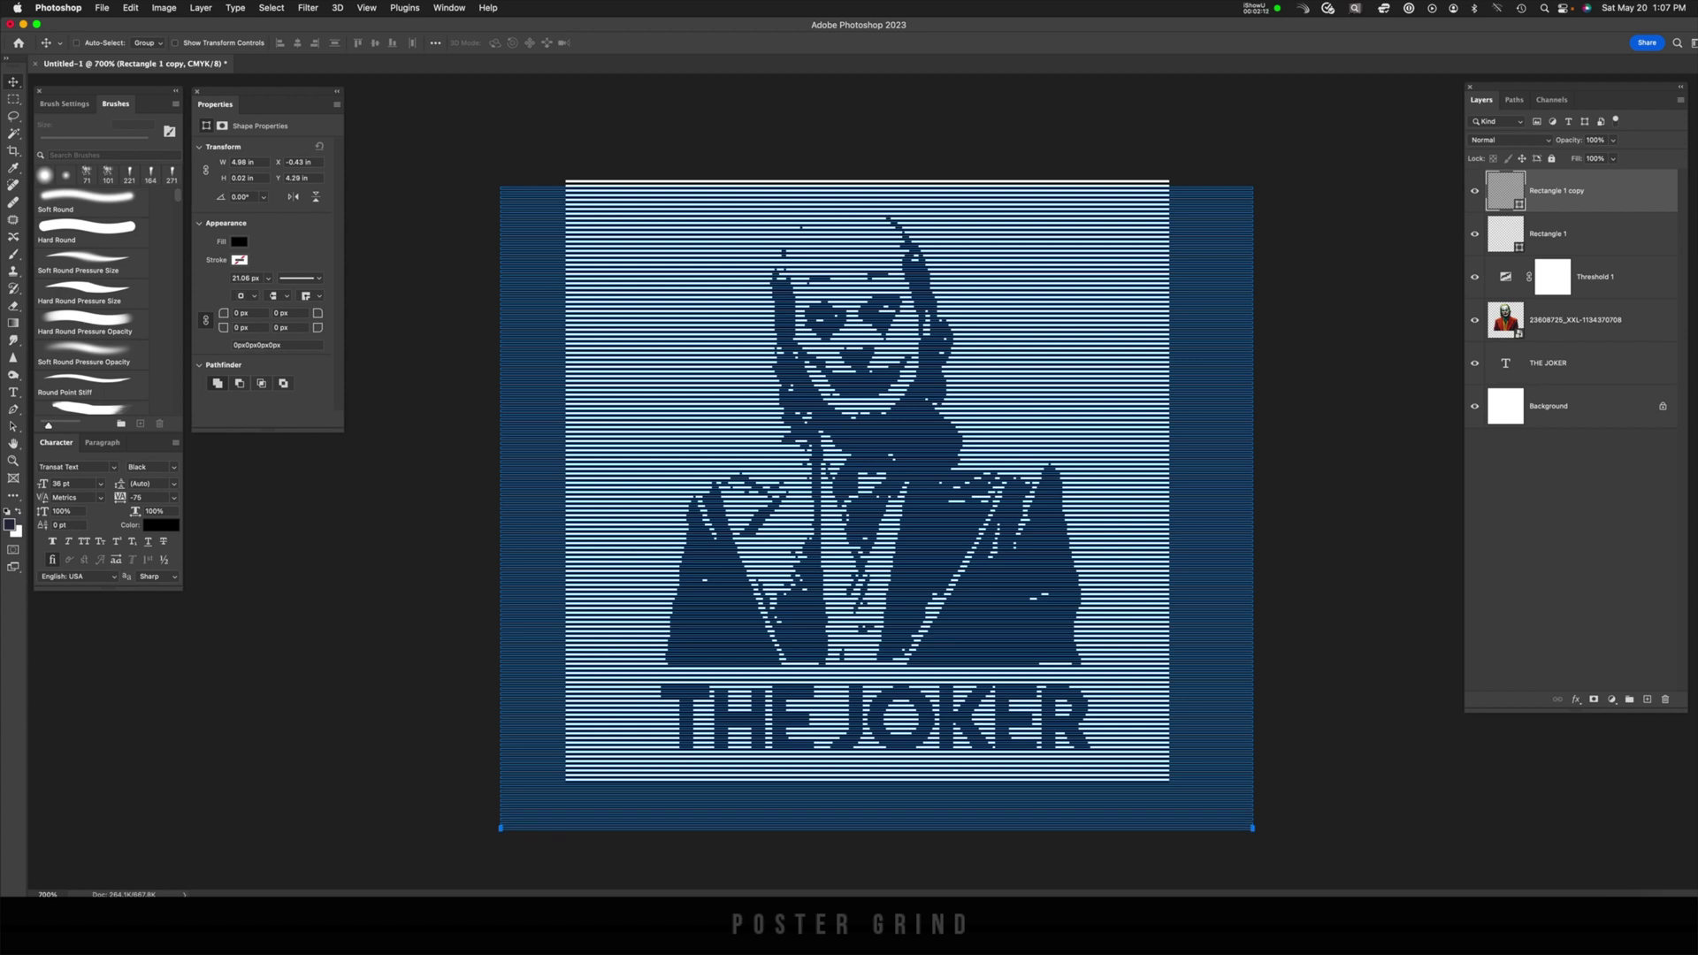
Convert the repeated lines layer to a smart object and shift it up so the stripes cover the canvas from its top edge.
right_click(1521, 191)
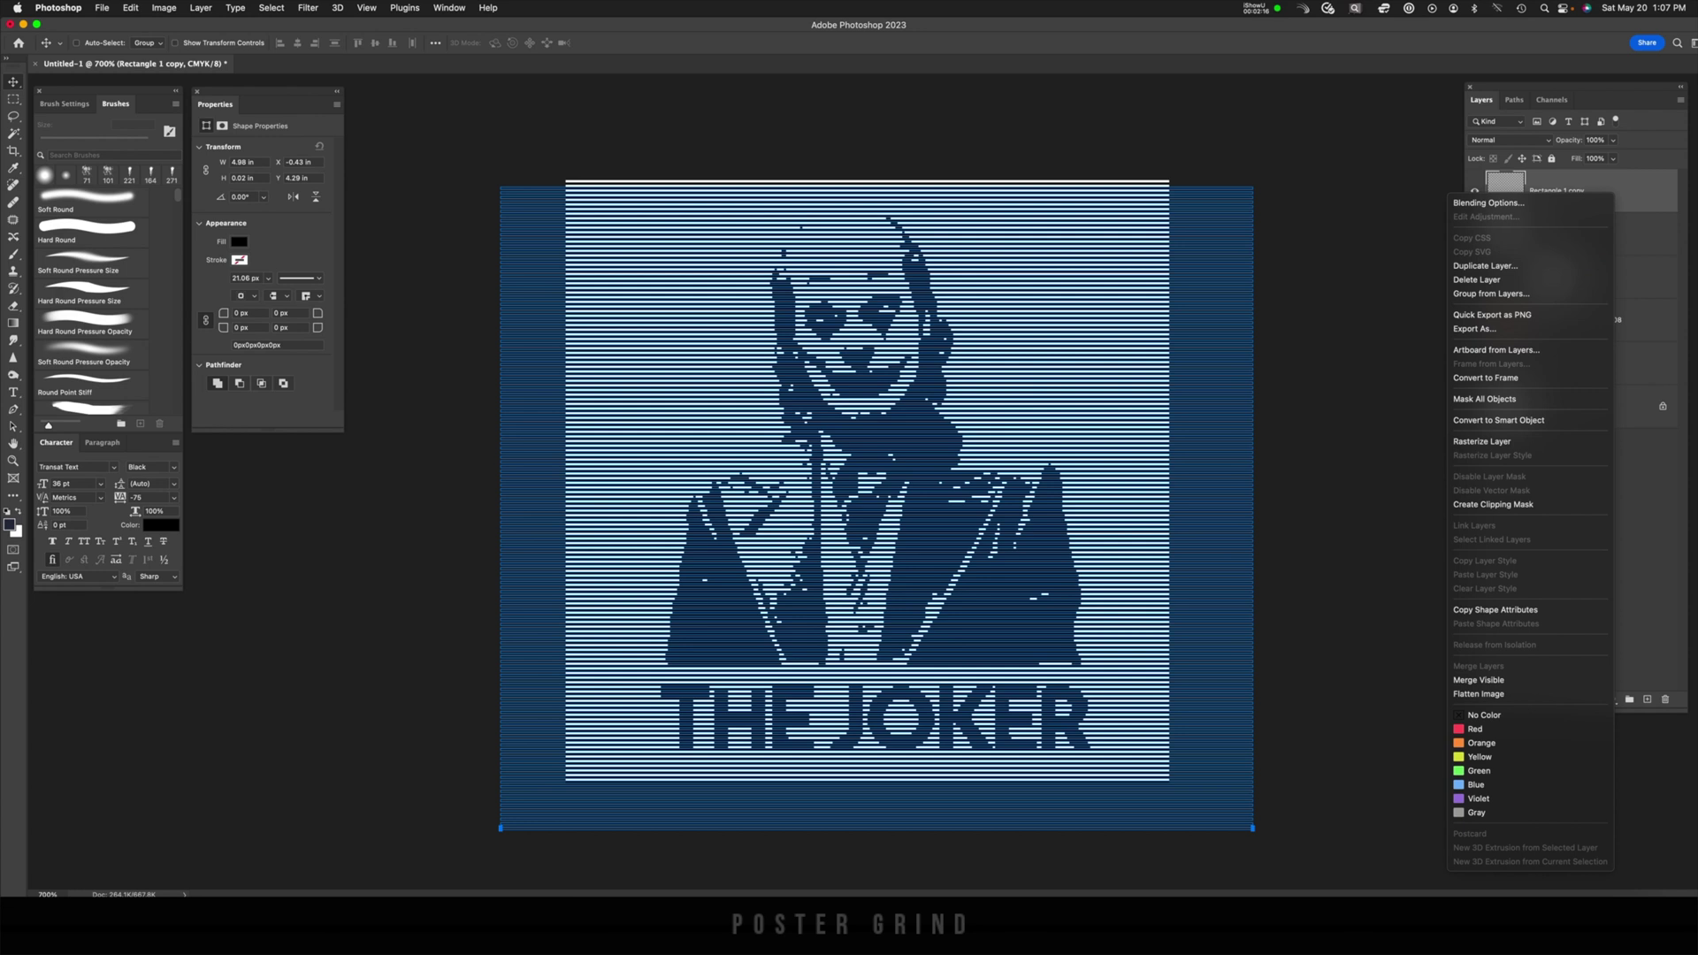
click(1489, 420)
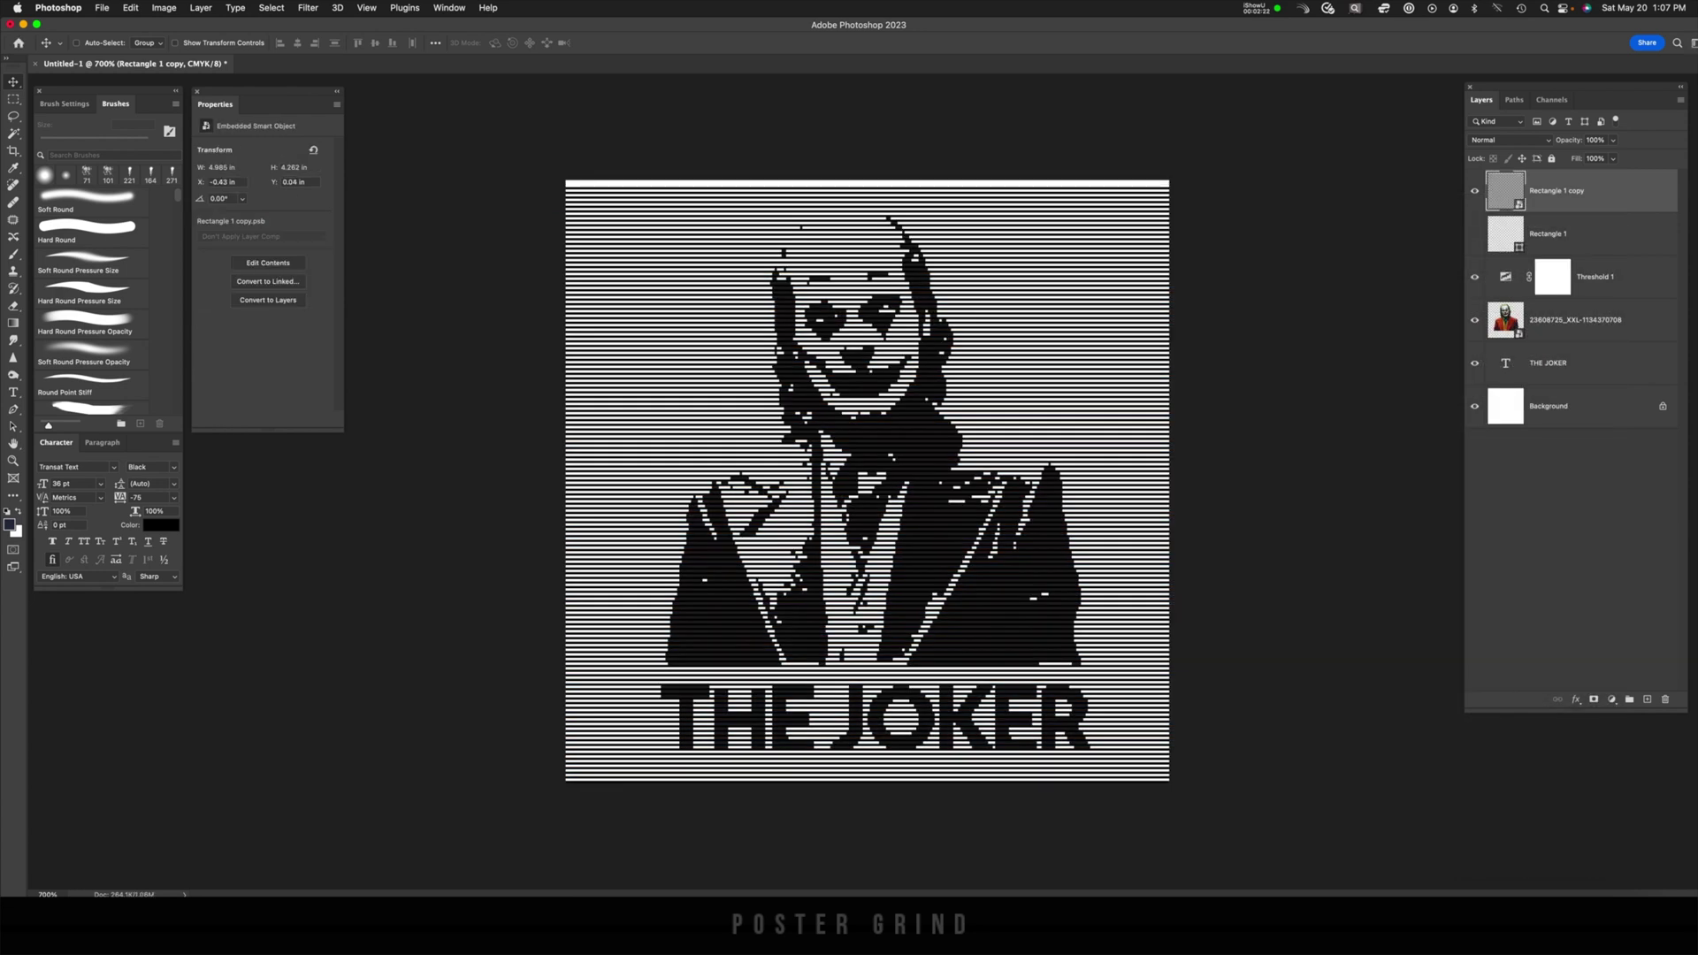
drag(964, 449, 964, 432)
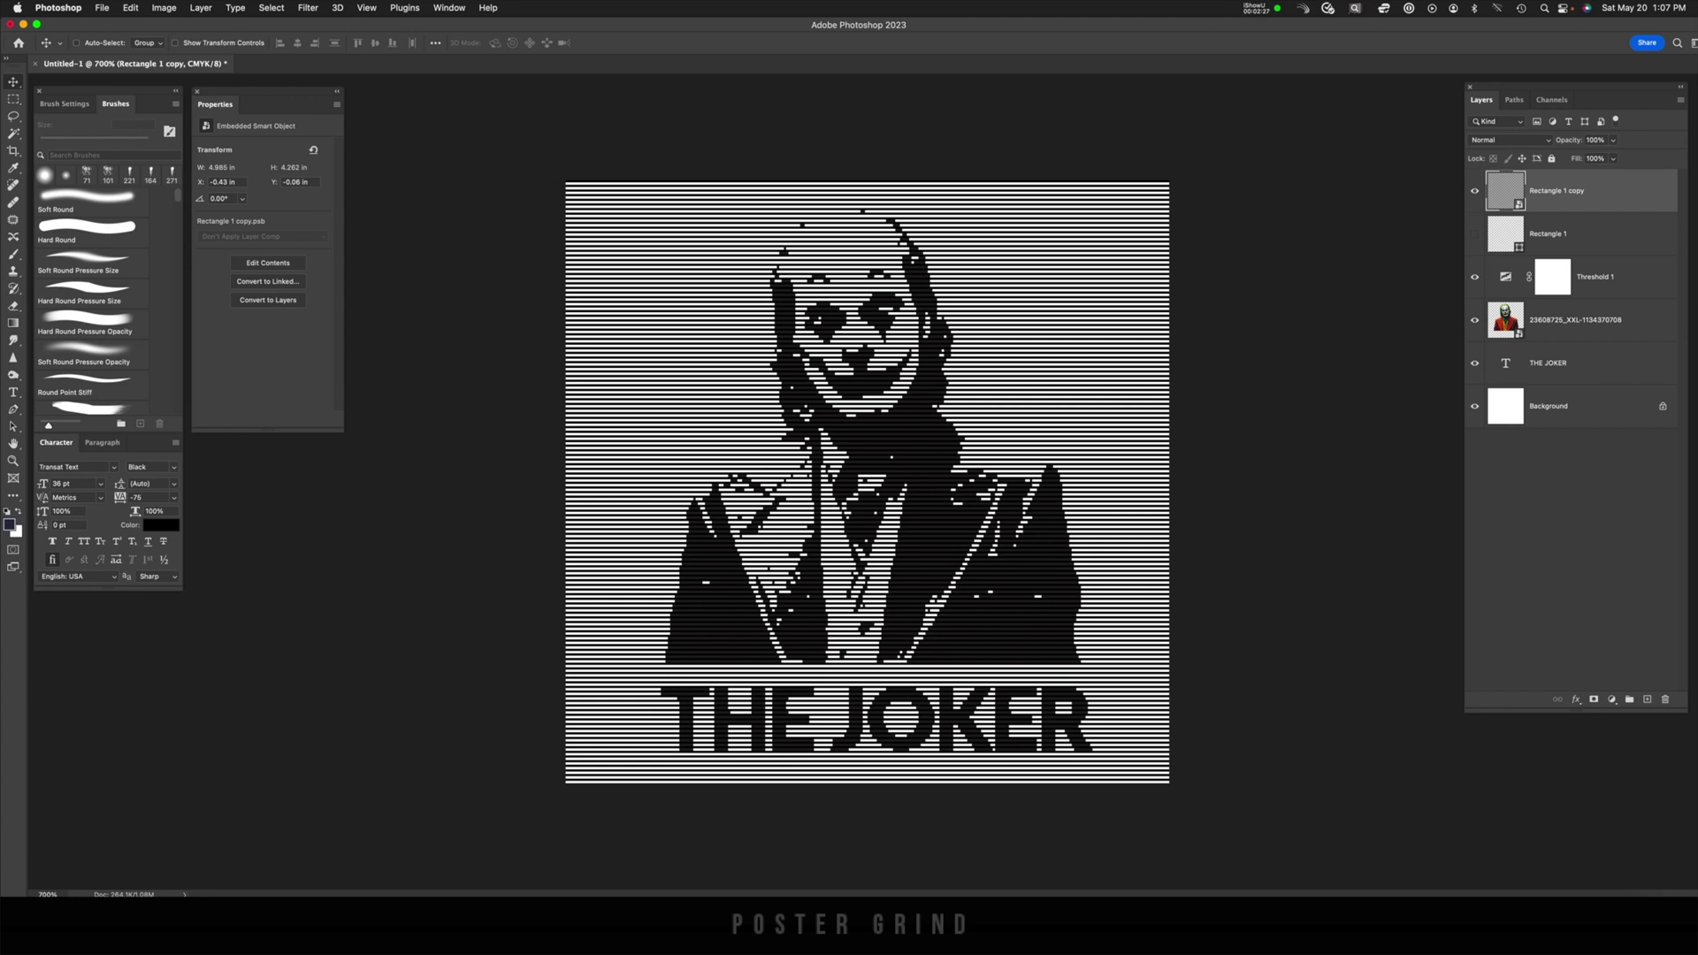
Duplicate the stripes layer and rotate the copy 90° to form a grid of crossing lines.
key(super+j)
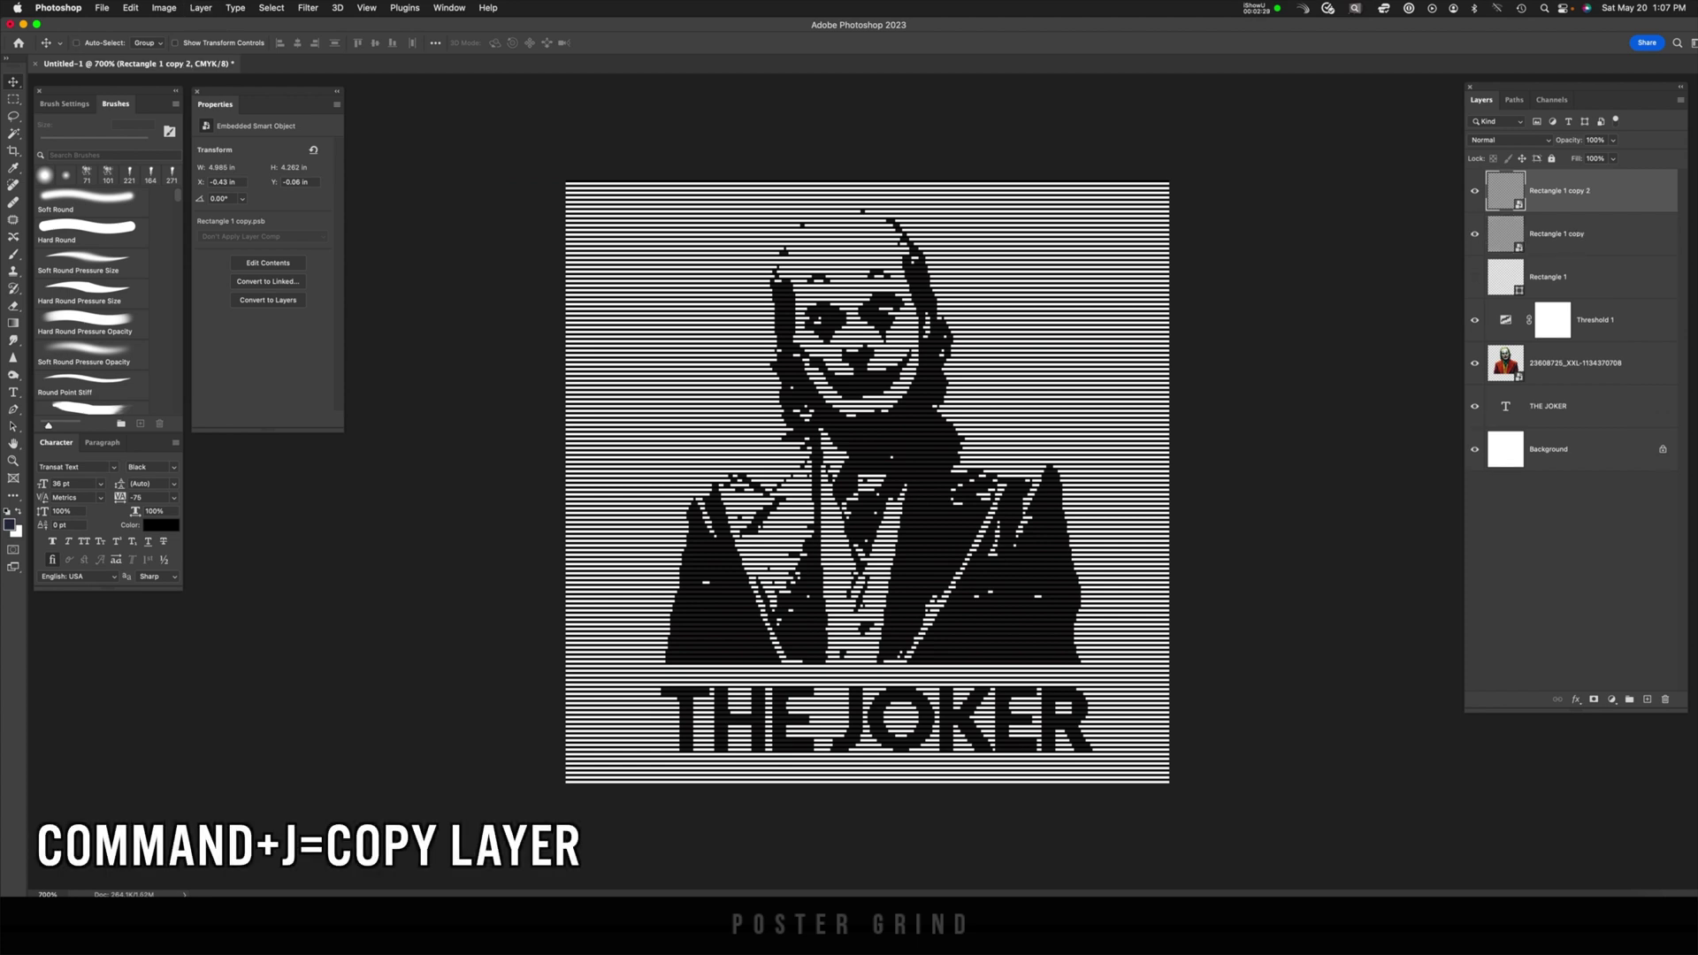
key(super+t)
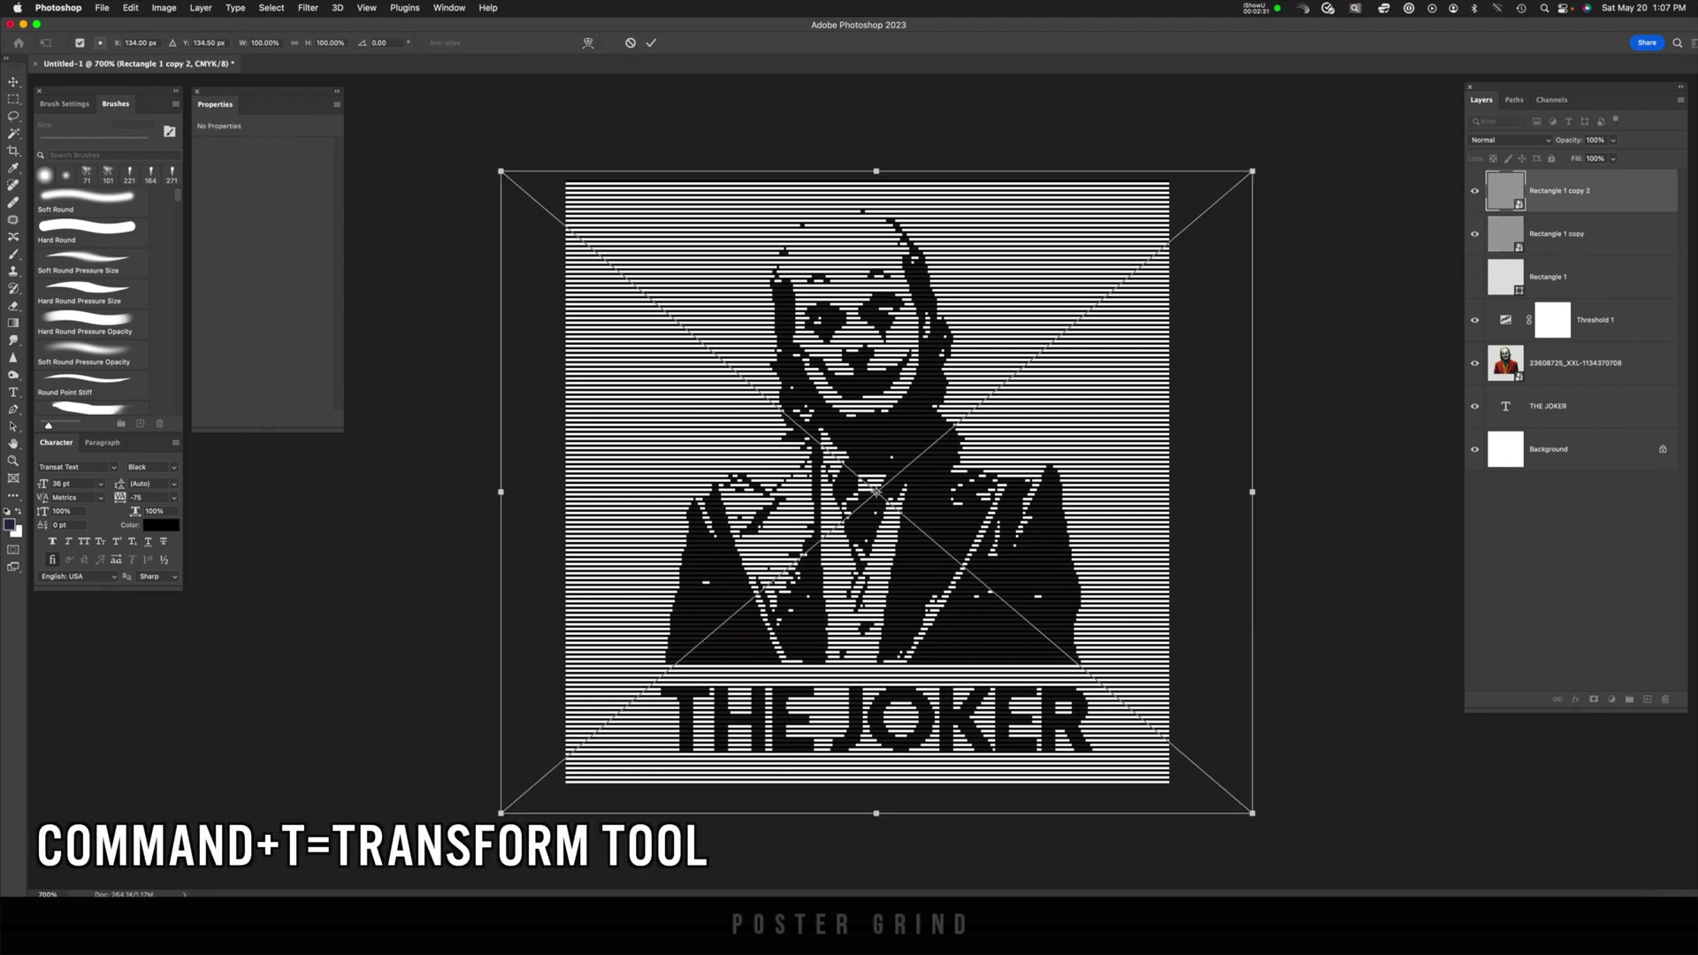
drag(1265, 745, 716, 740)
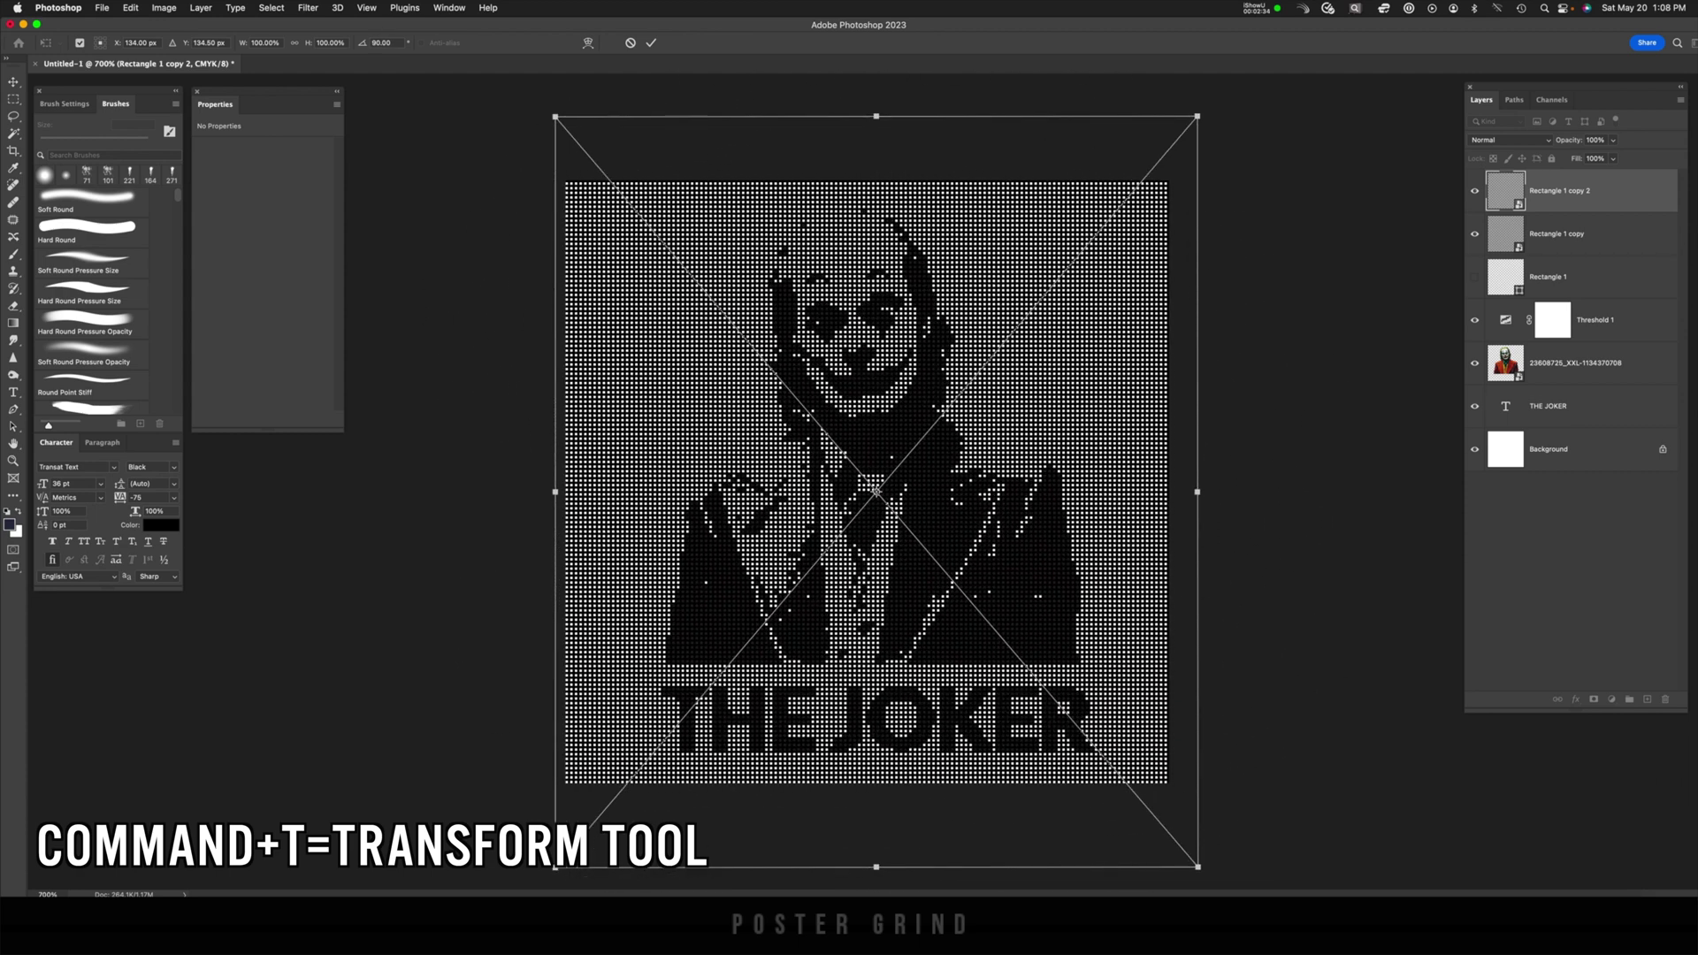
key(Return)
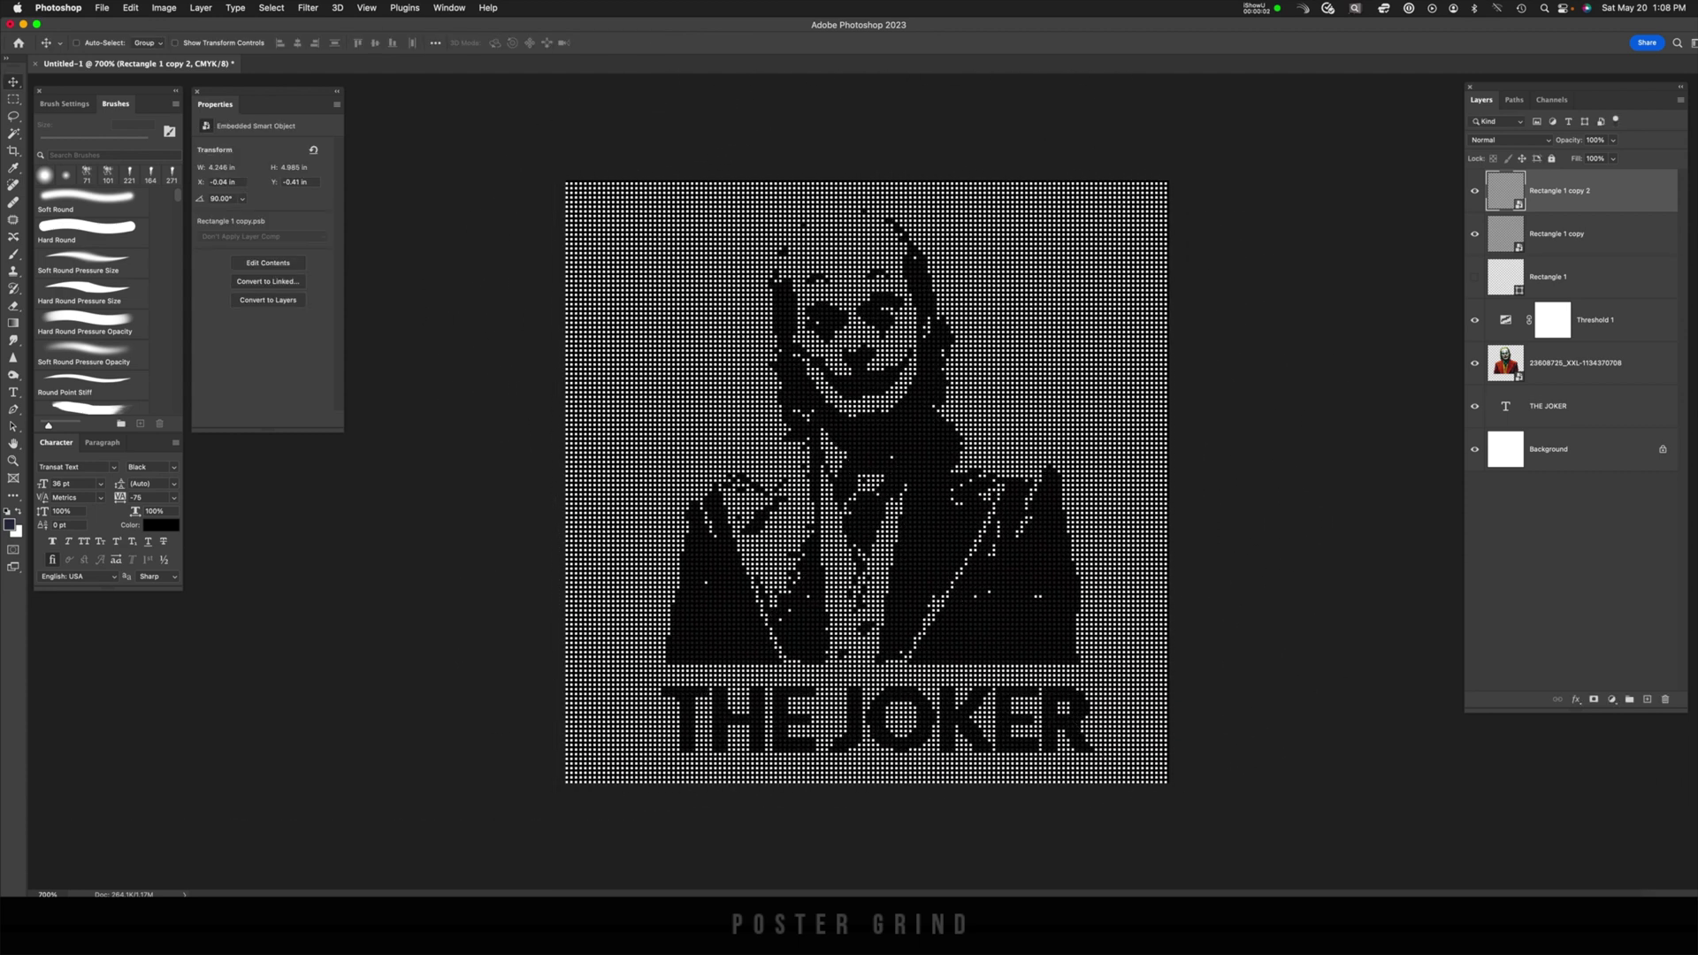
Add a Gradient Map adjustment layer on top and set its gradient's starting color stop to H 131, S 25, B 62.
click(1611, 699)
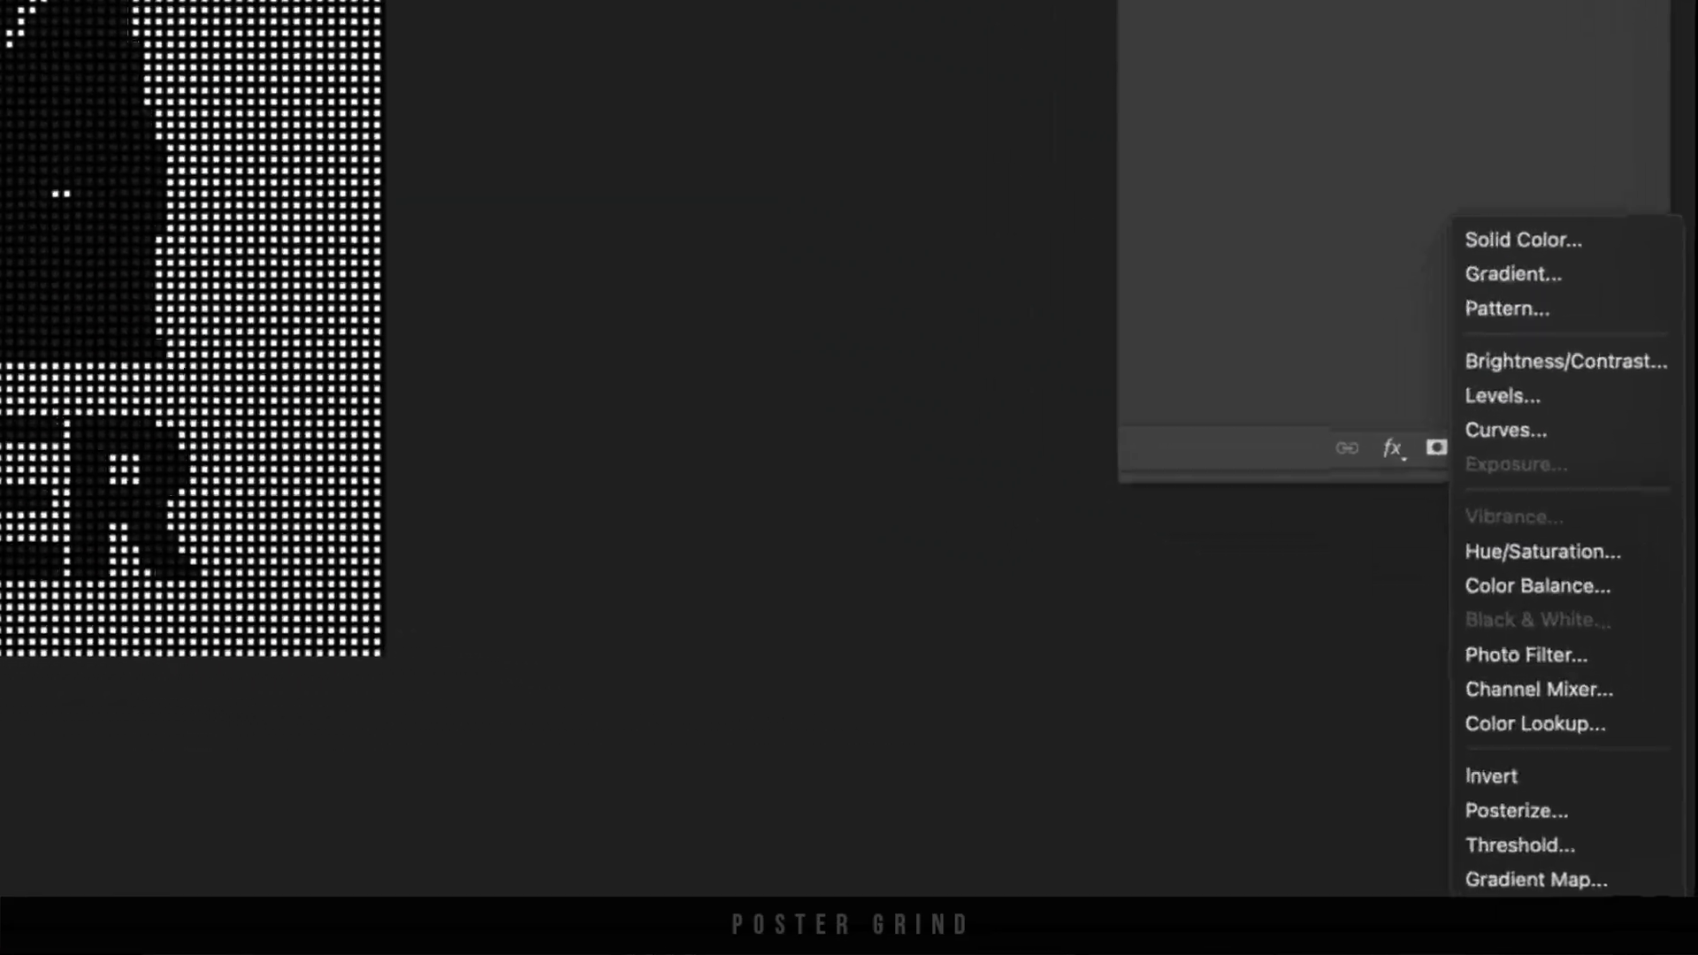
click(1623, 862)
click(259, 152)
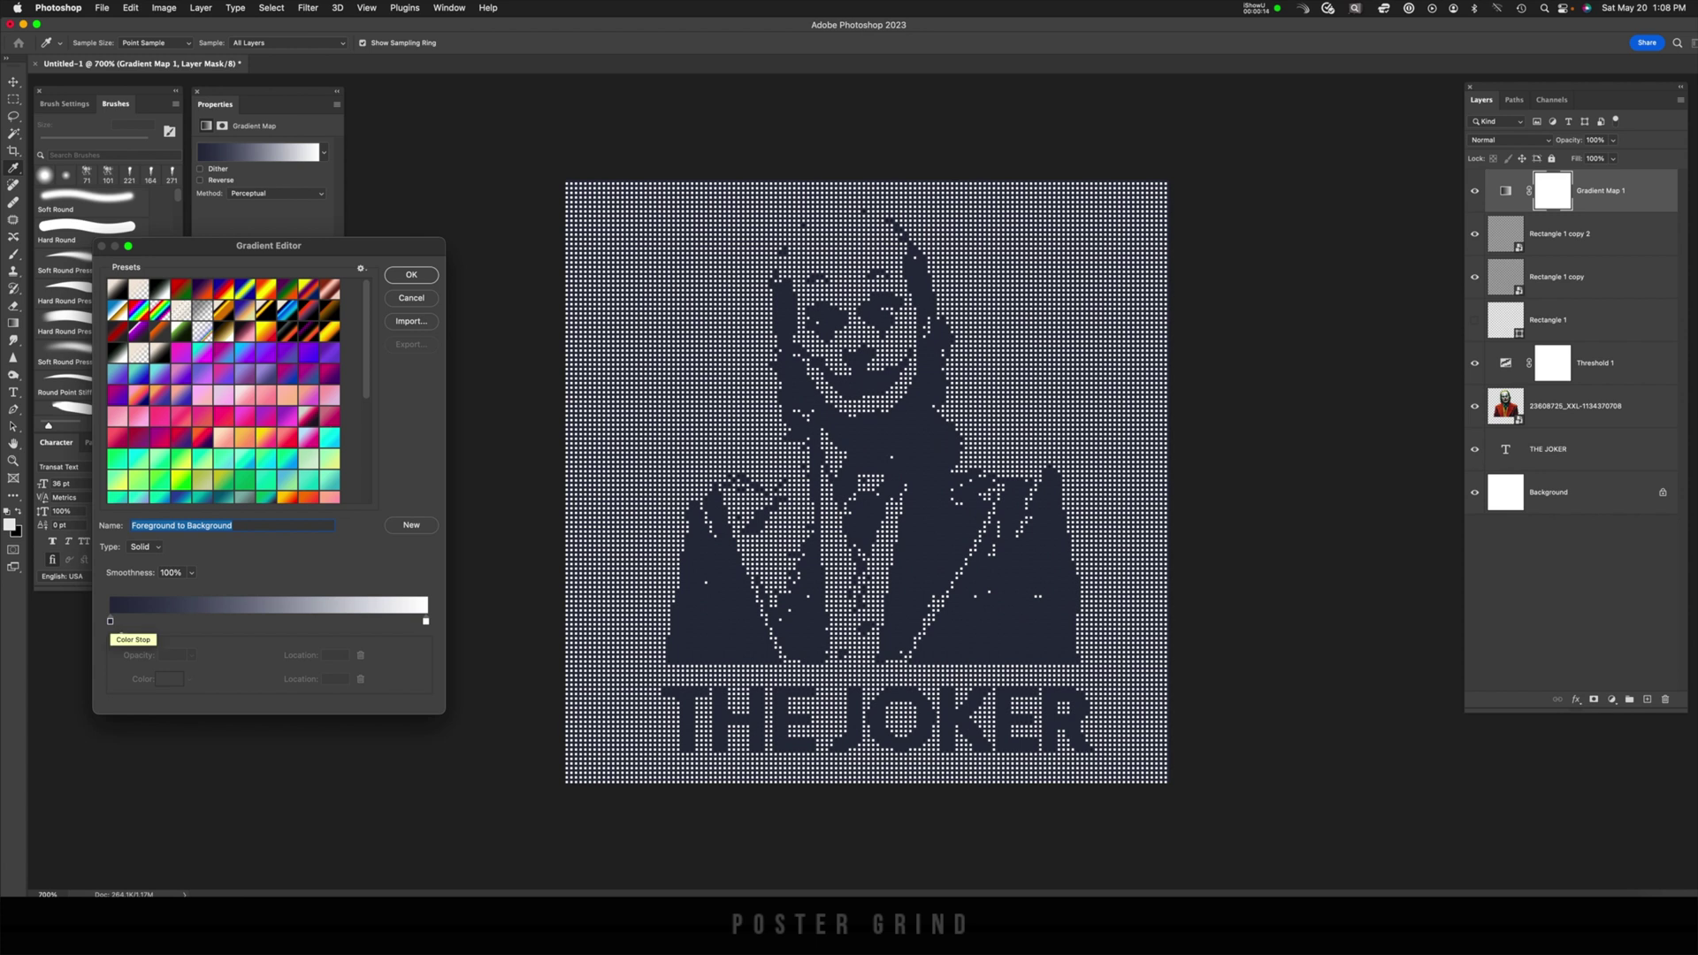
click(110, 622)
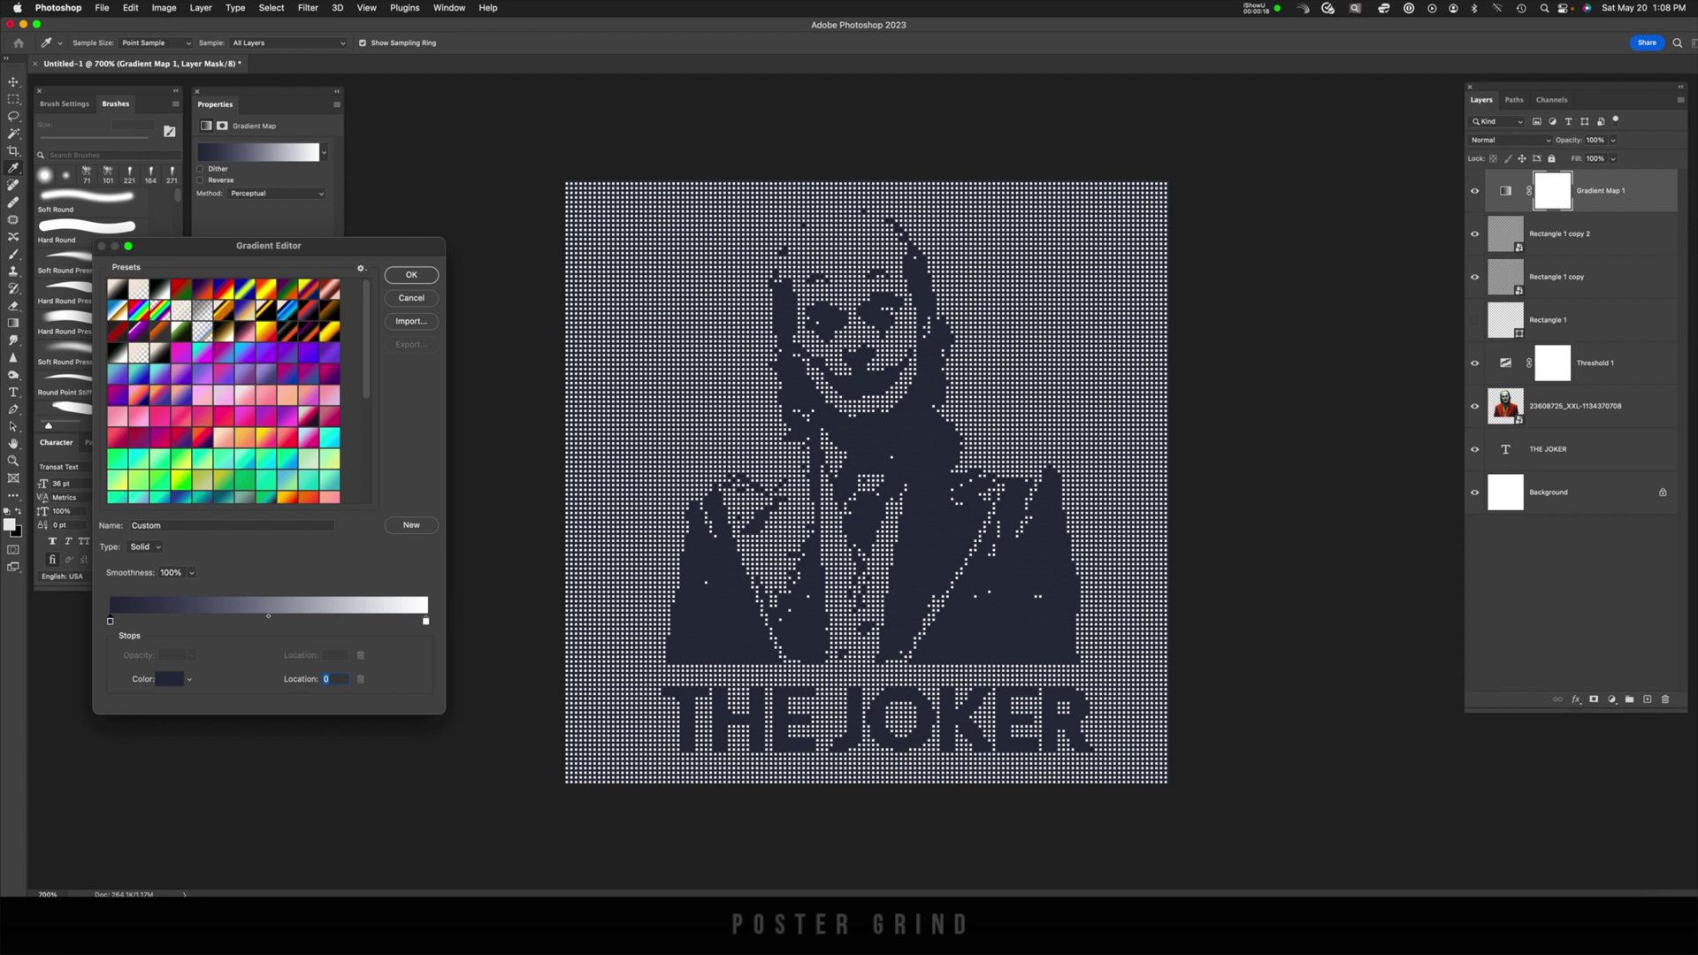
click(170, 679)
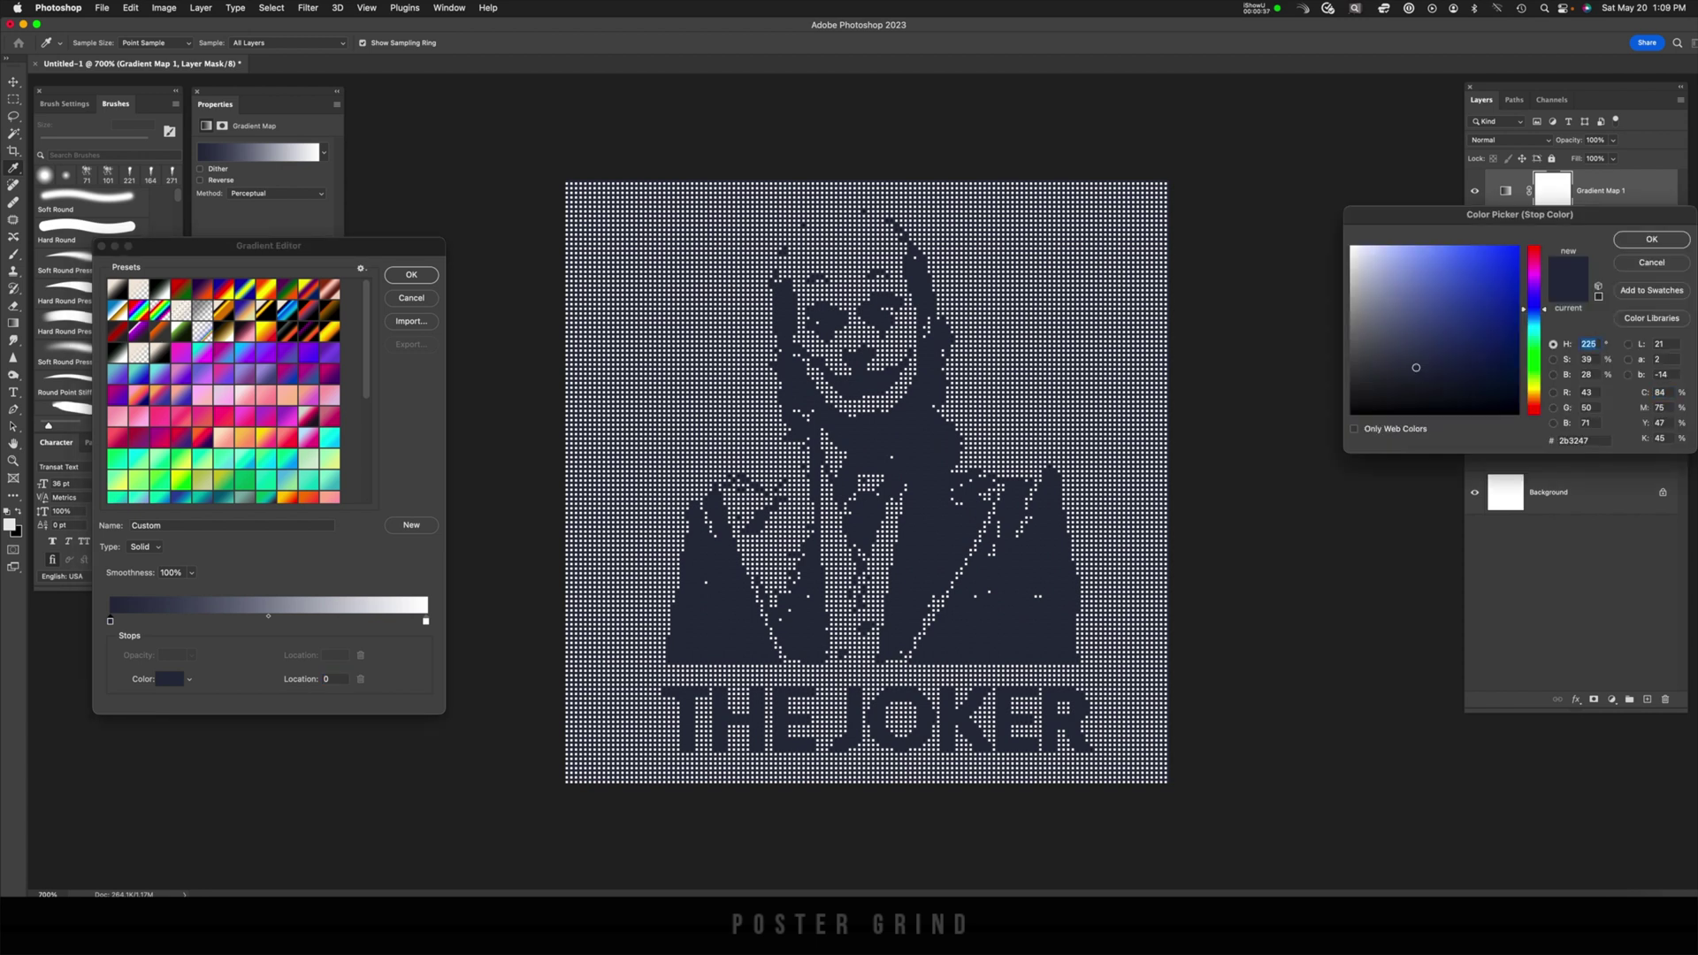
text(131)
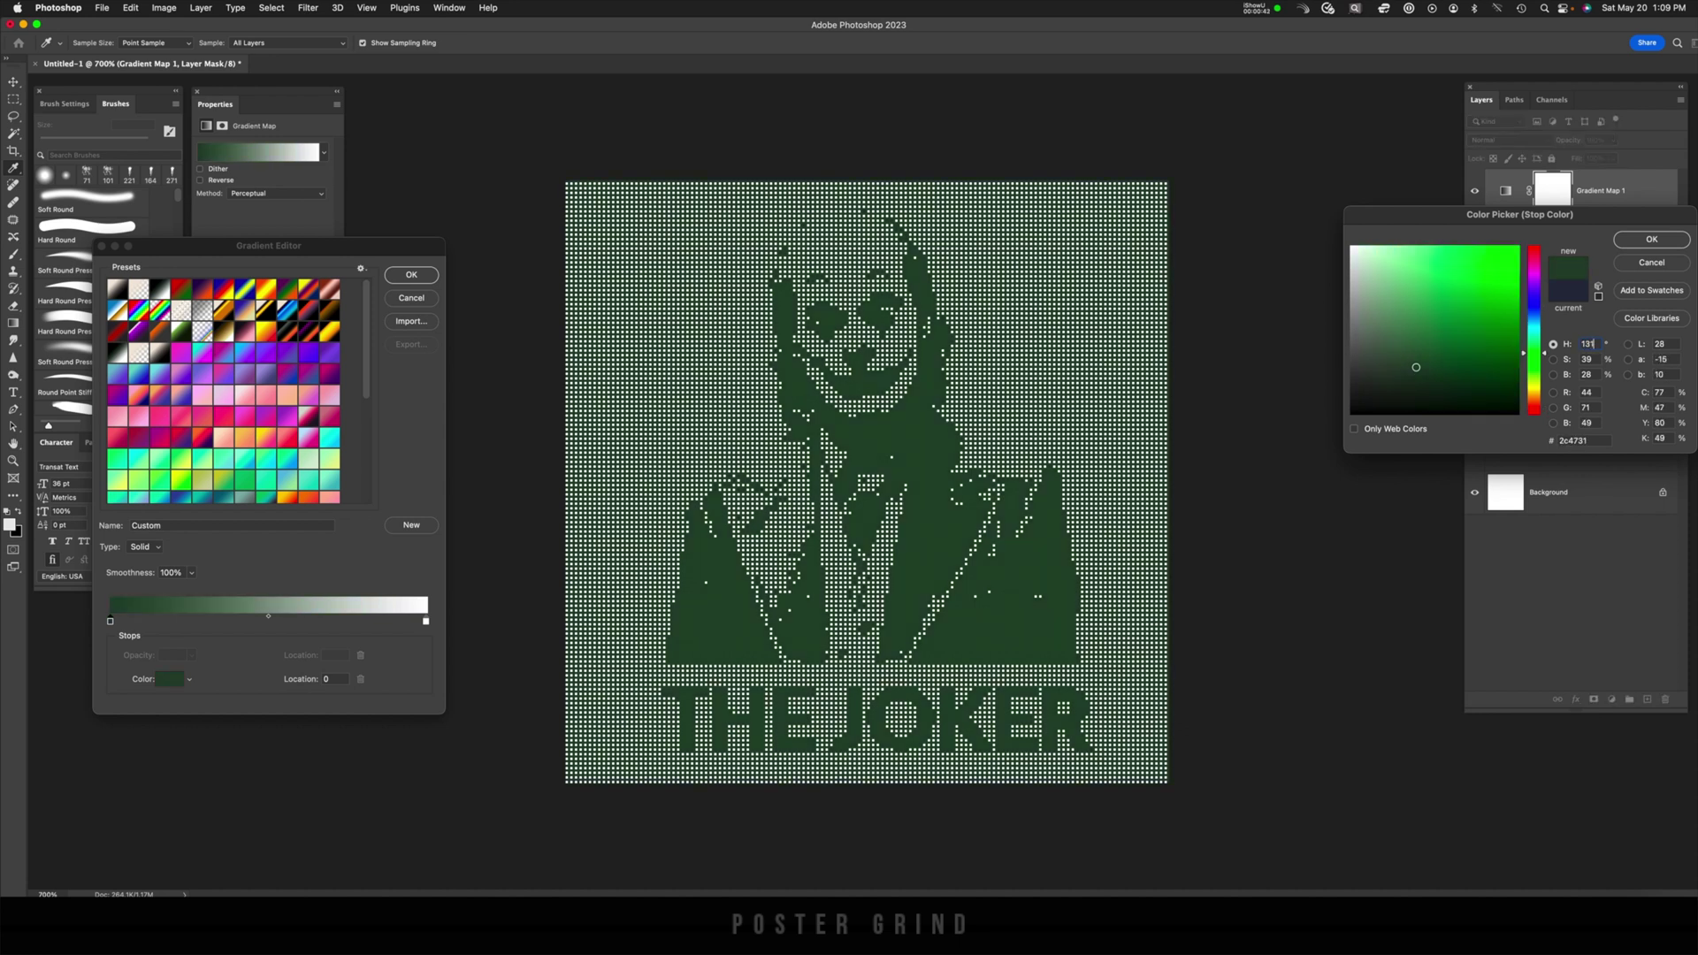
key(Tab)
text(25)
key(Tab)
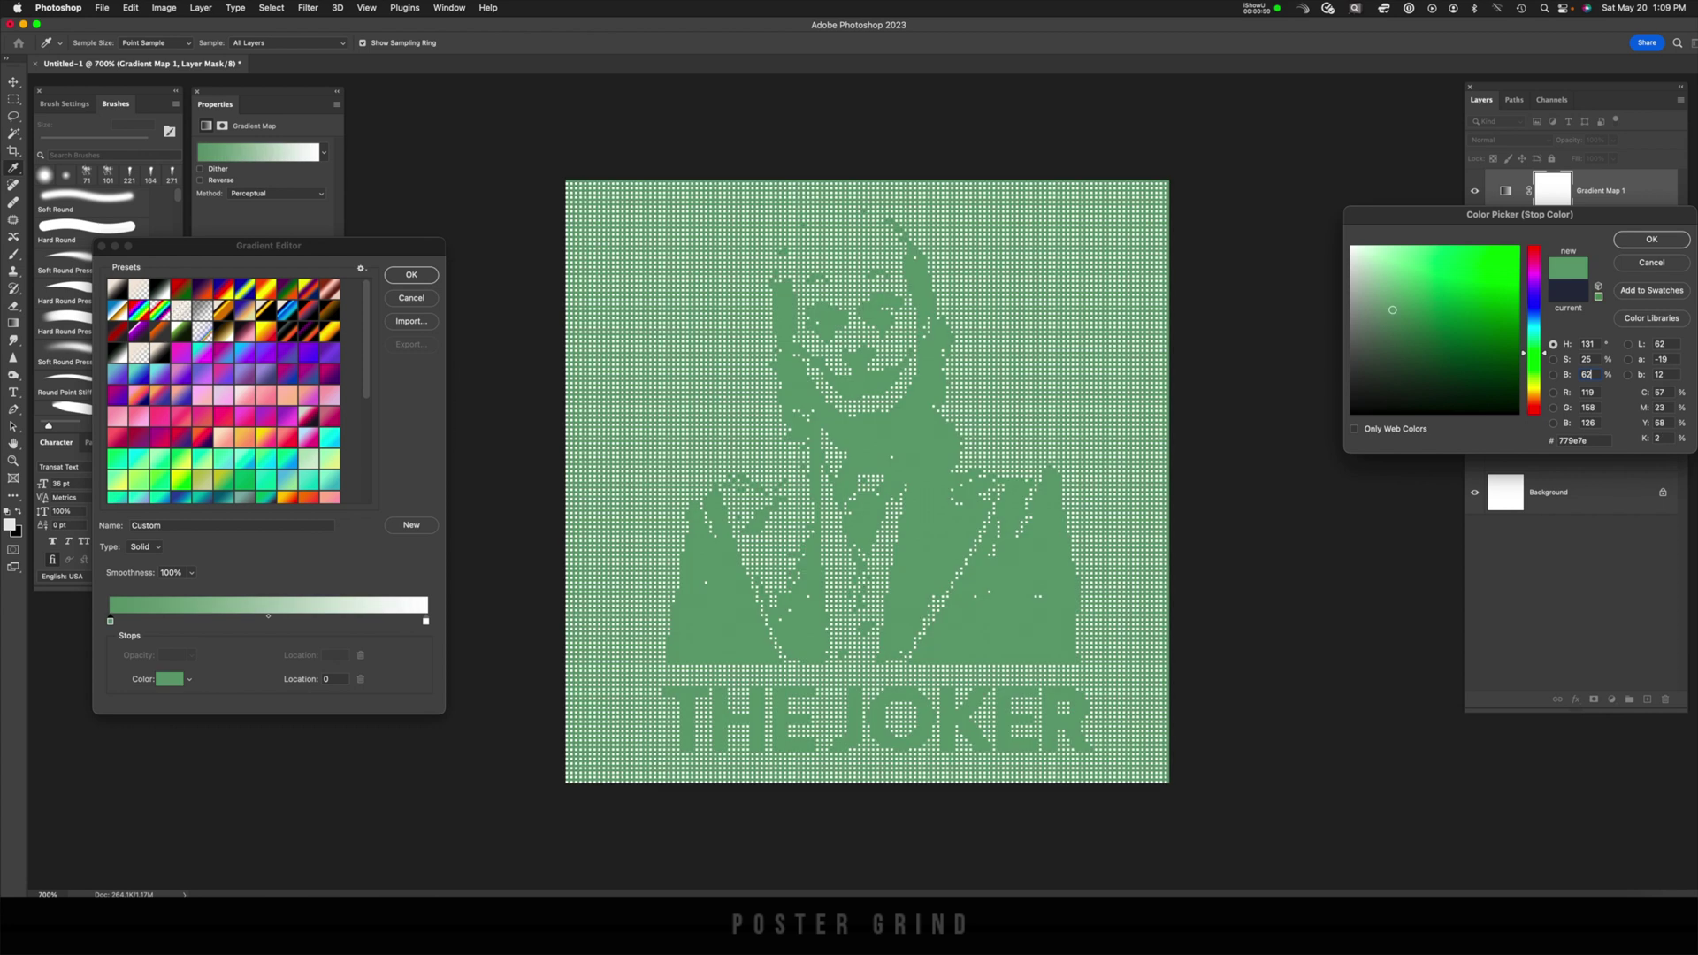
key(Return)
Set the gradient's end color stop to H 227, S 41, B 27 and reverse the gradient map.
click(425, 622)
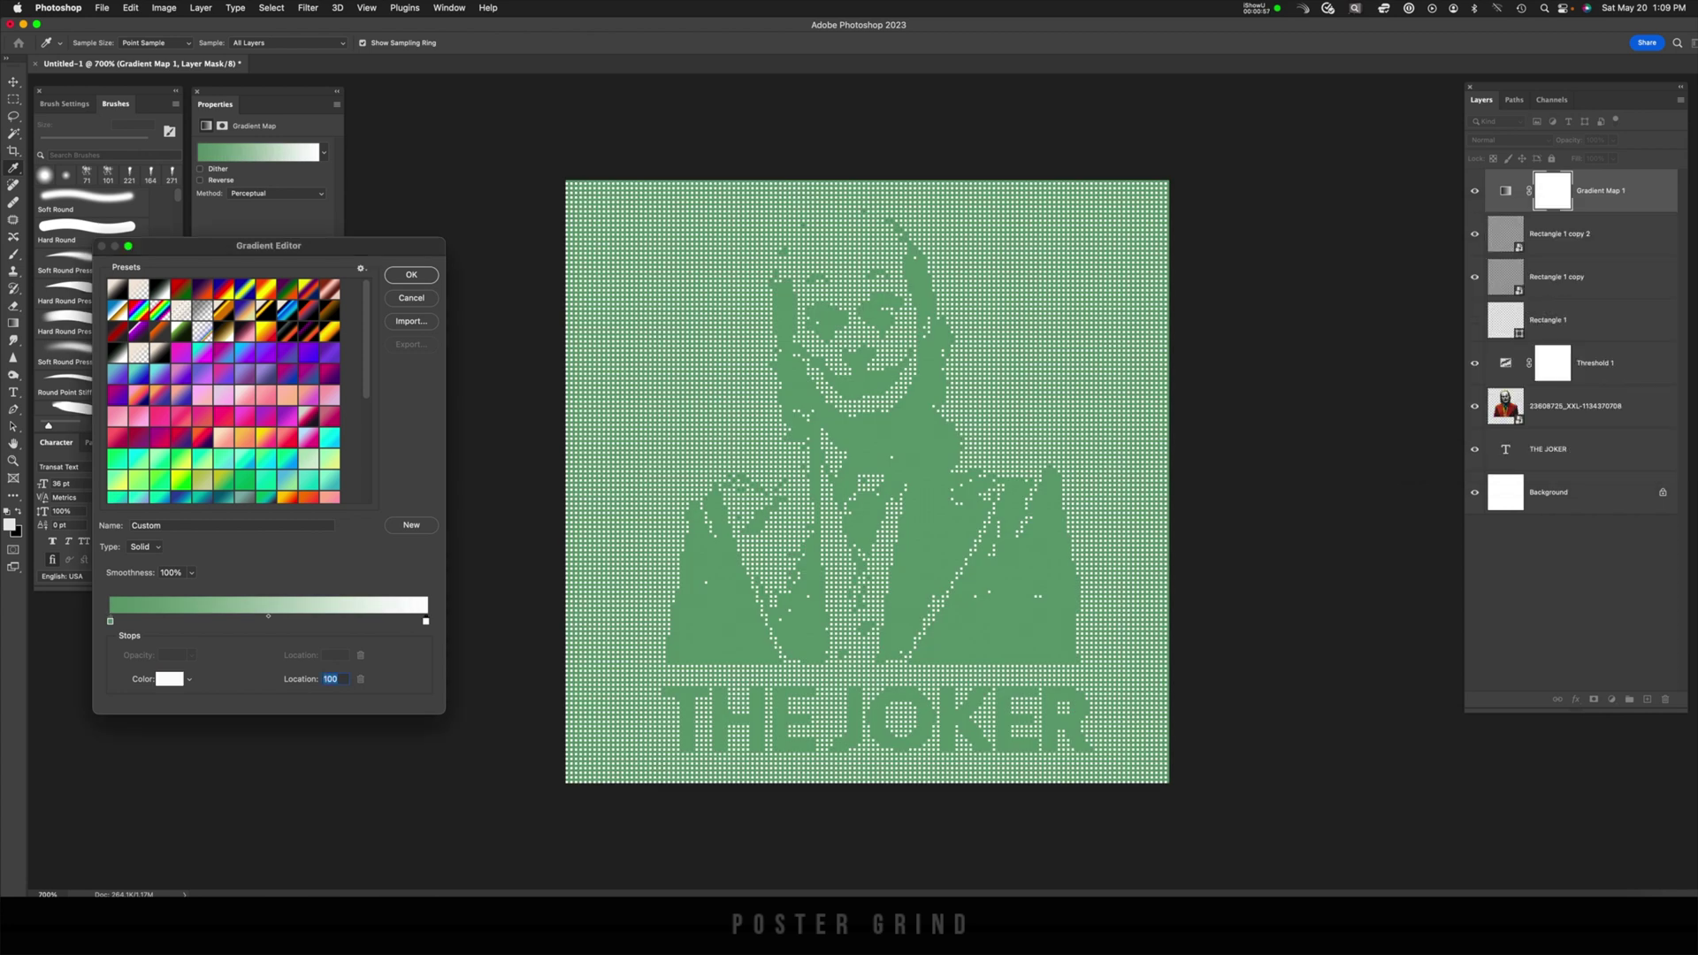
click(169, 680)
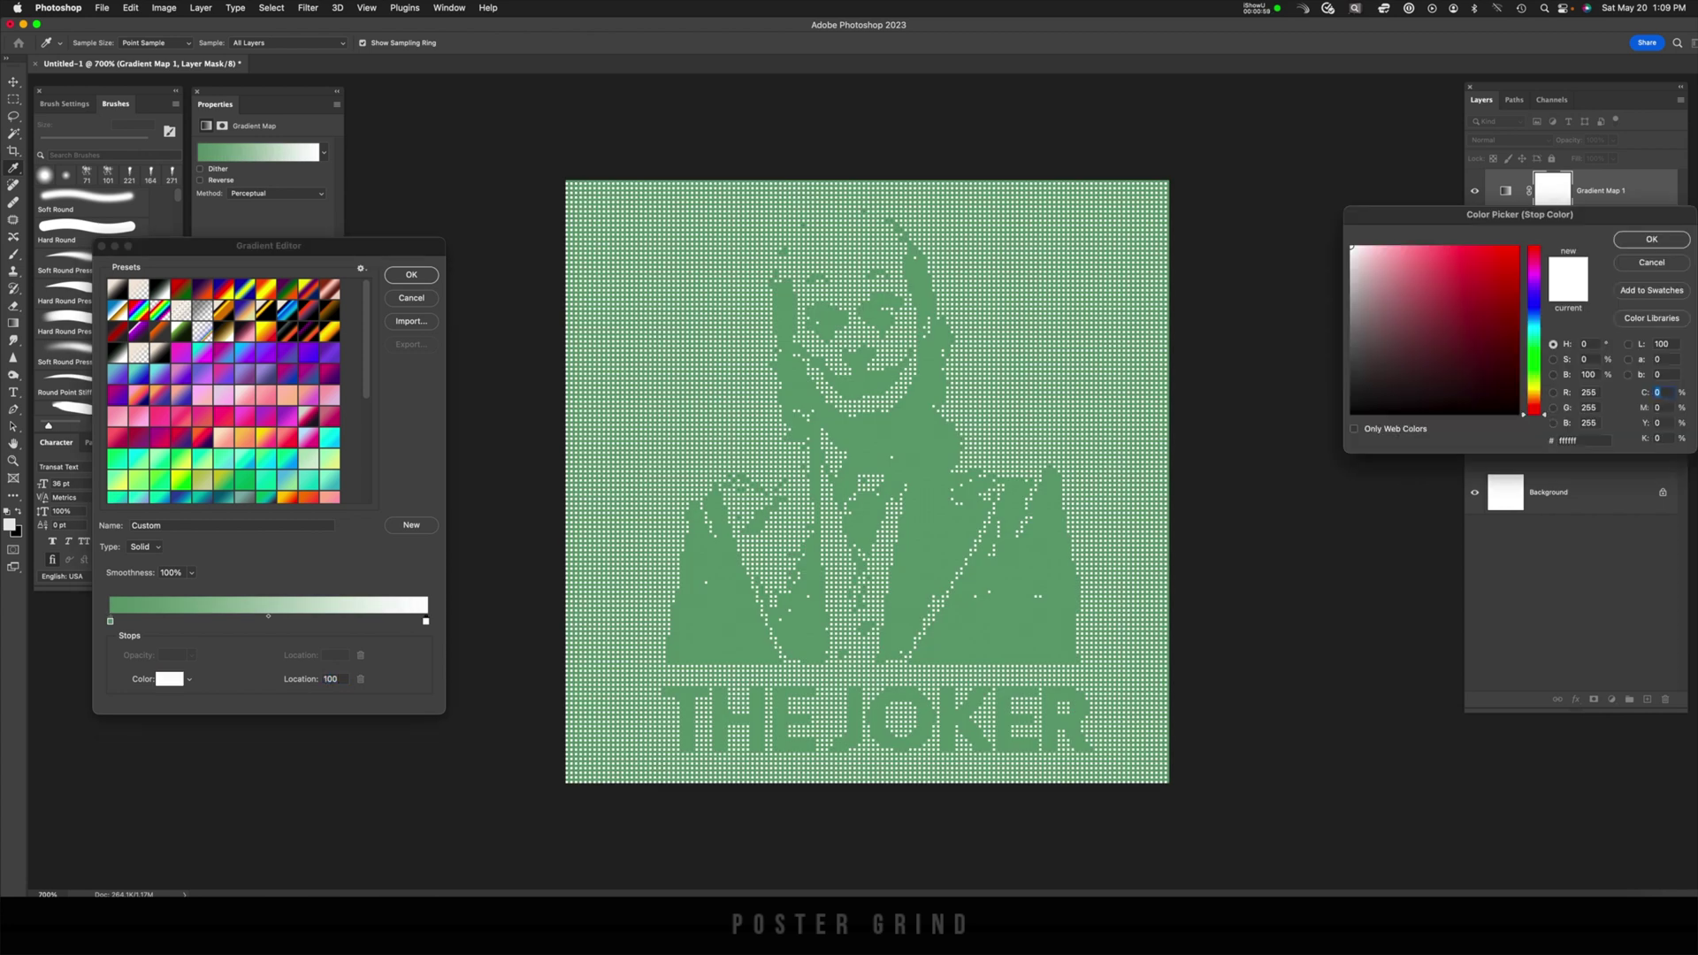
text(227)
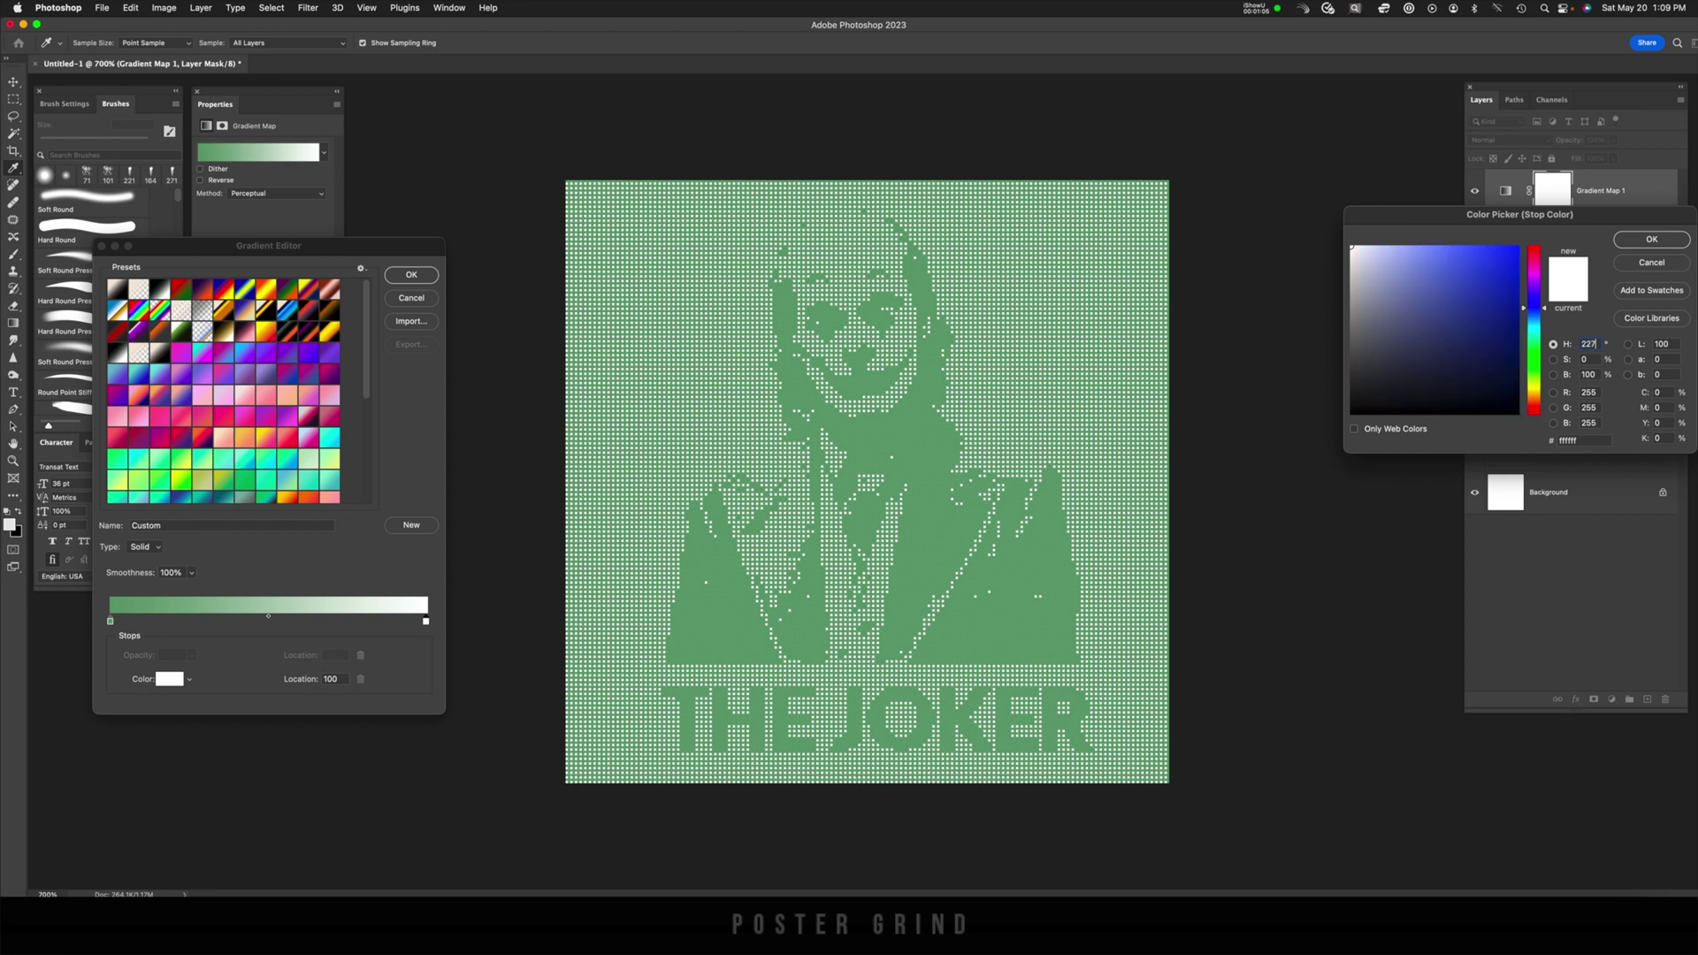
text(41)
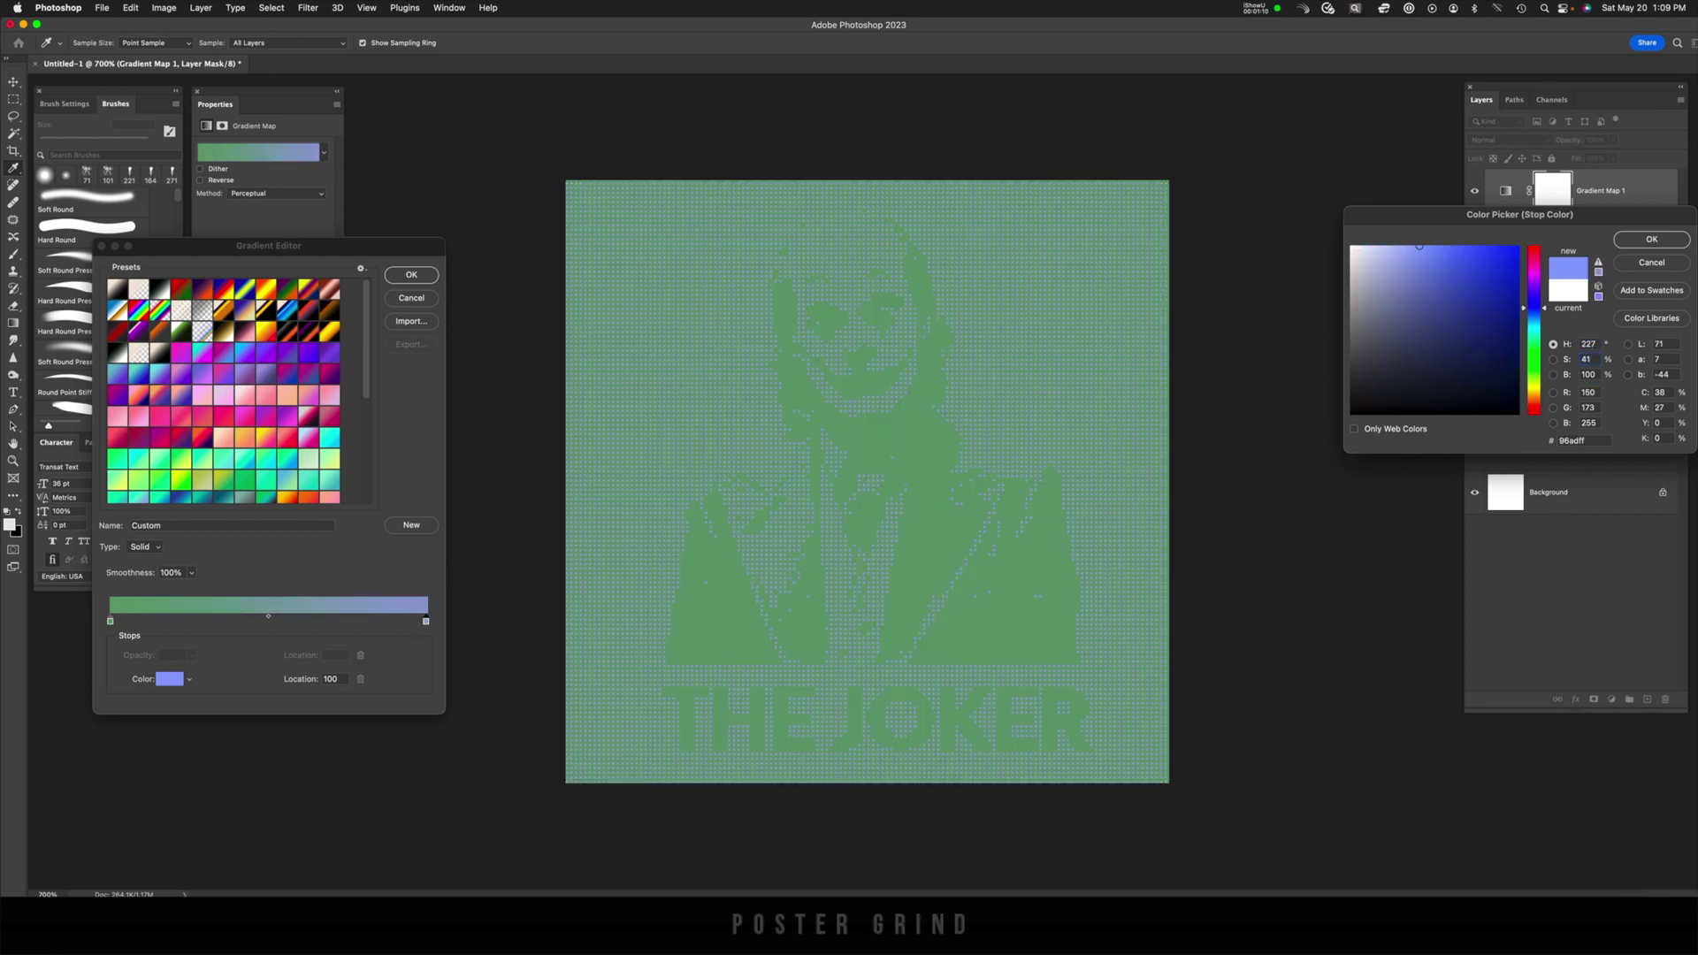
key(Tab)
text(27)
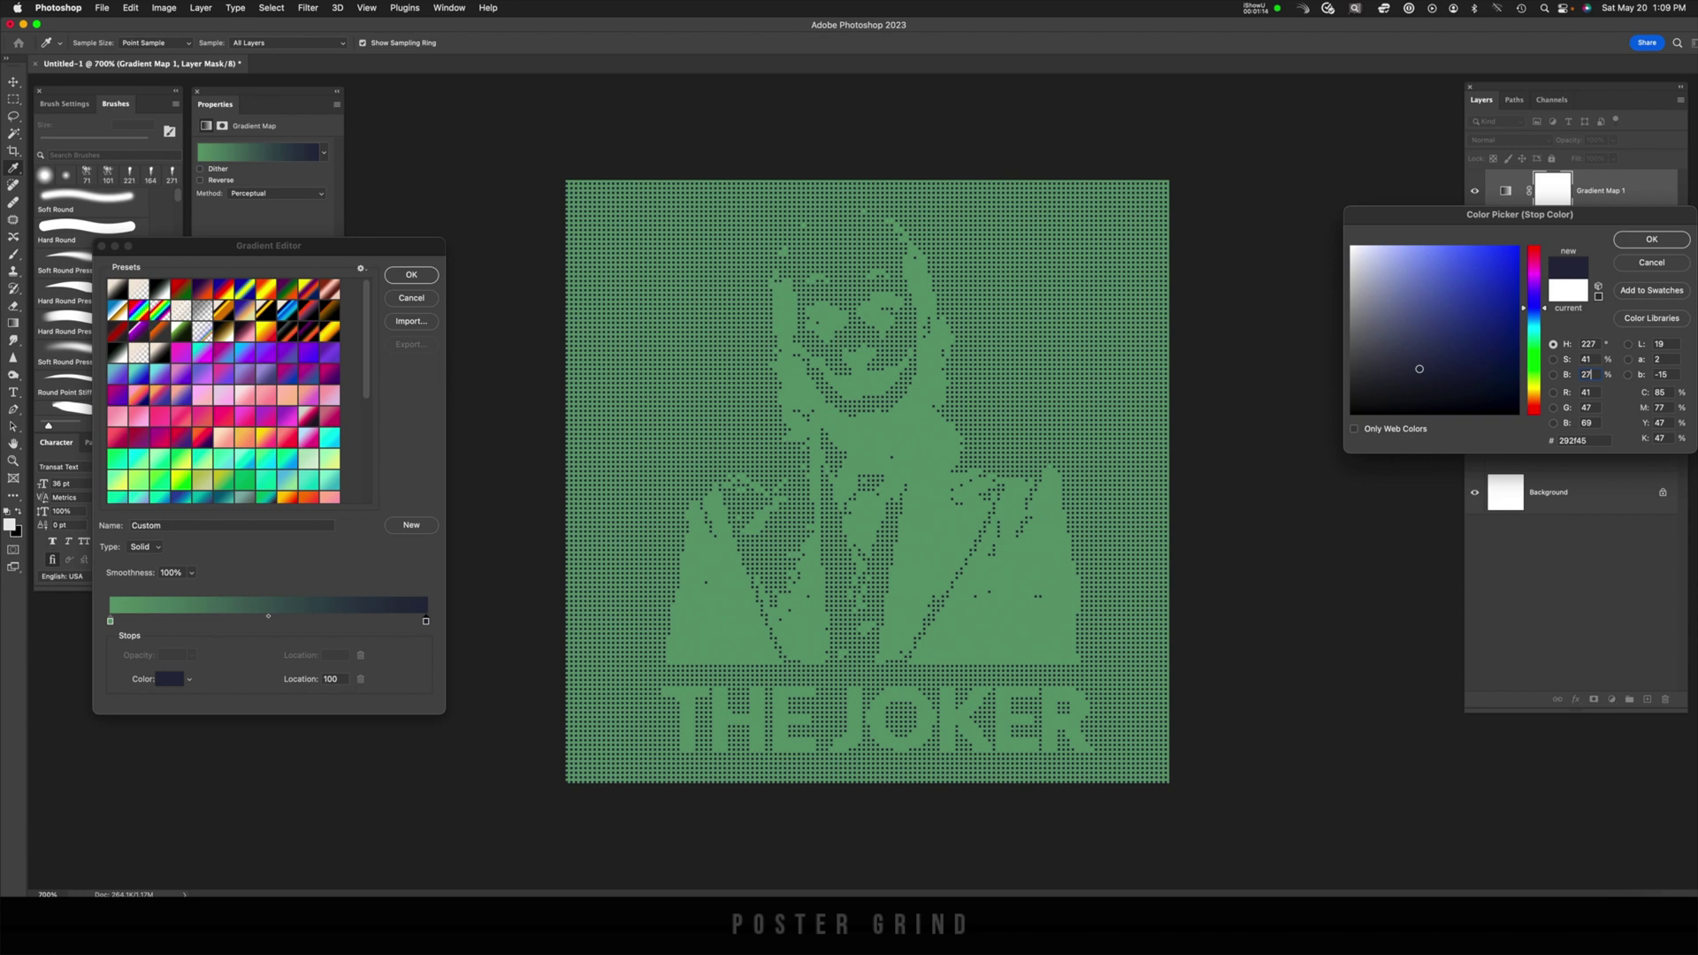
key(Return)
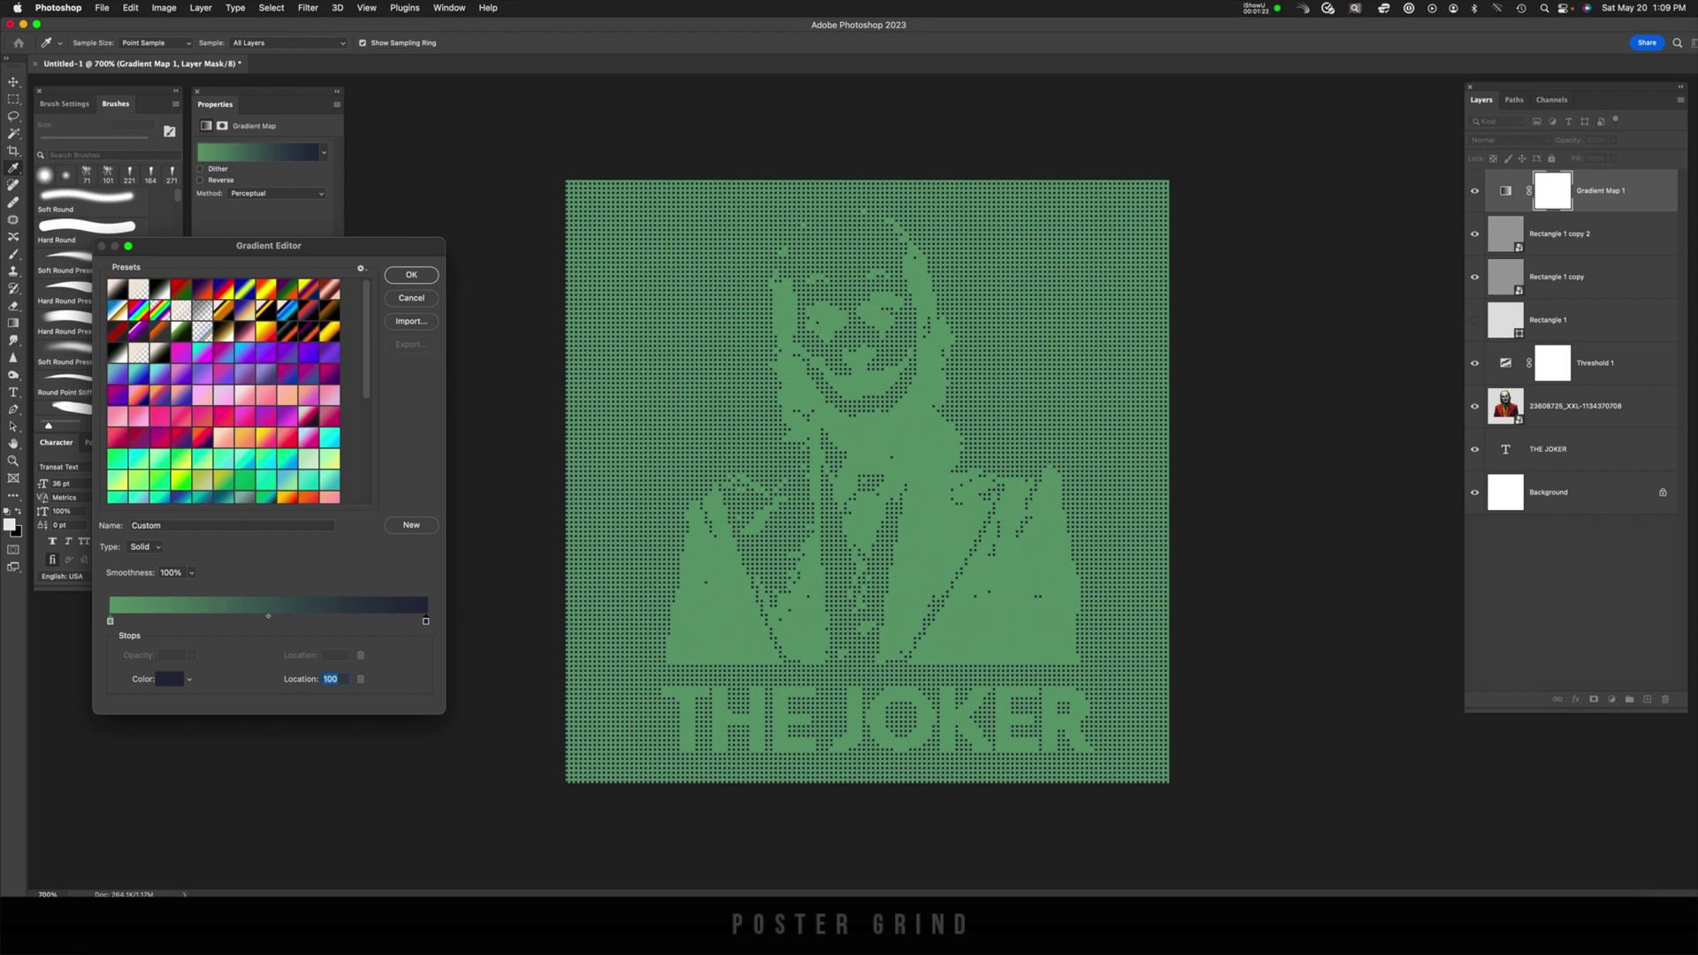
key(Return)
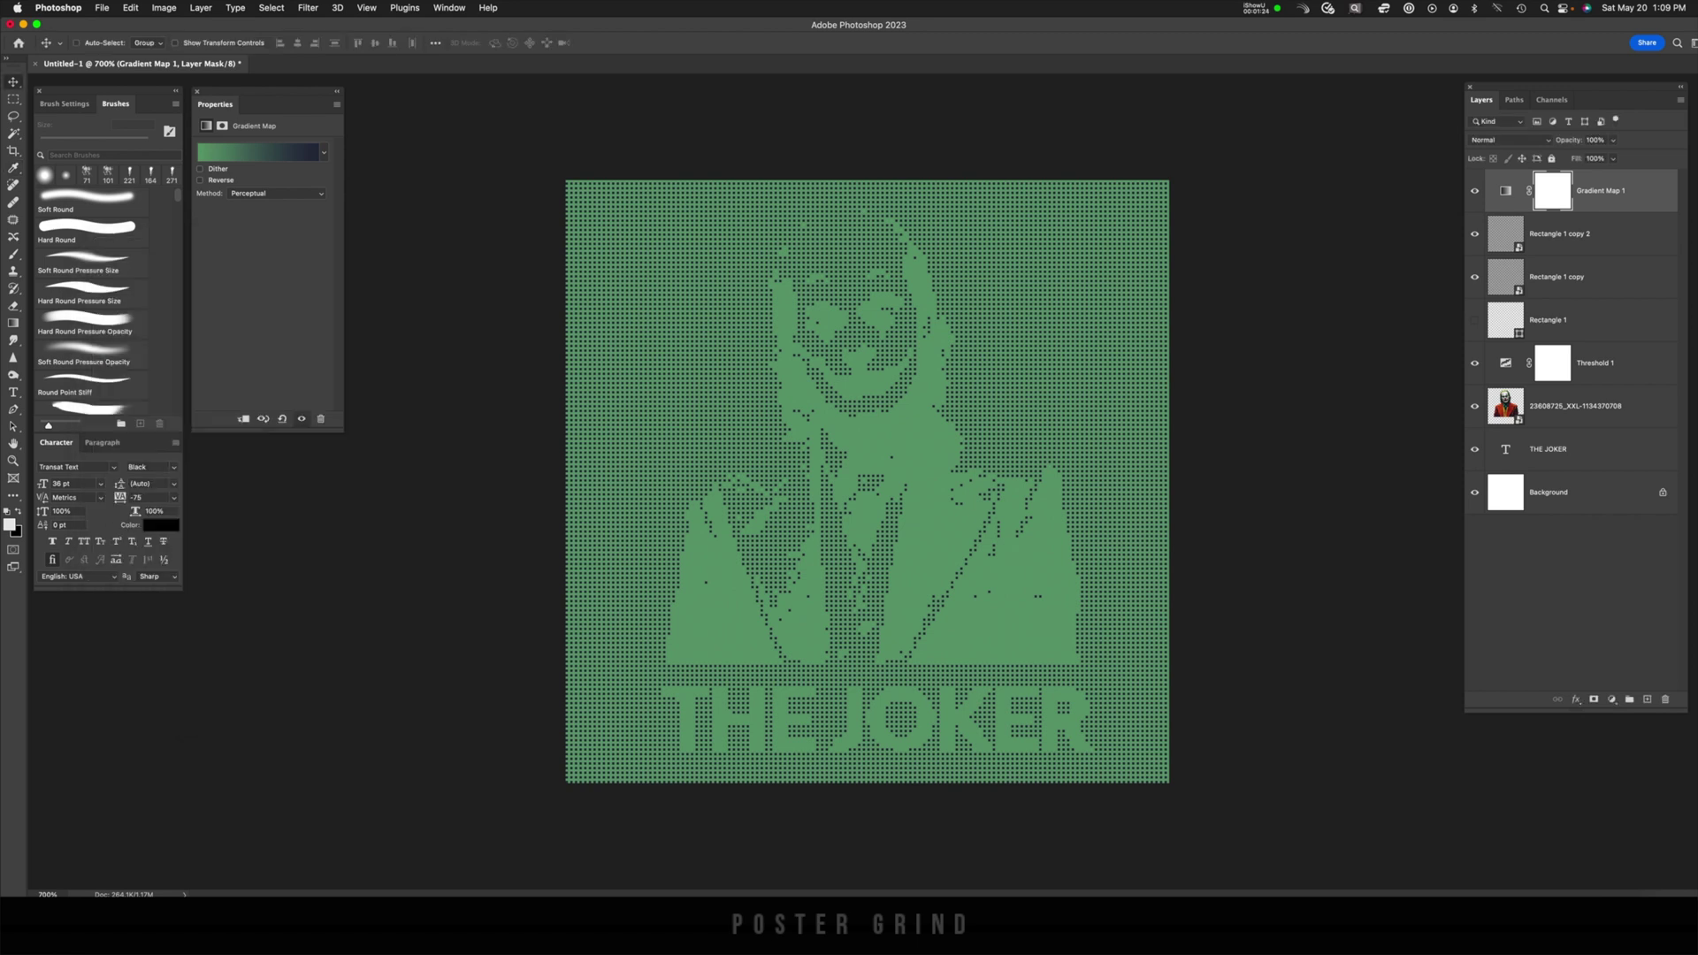
click(200, 181)
Group the two line-grid layers and set the group's blend mode to Screen.
click(1576, 234)
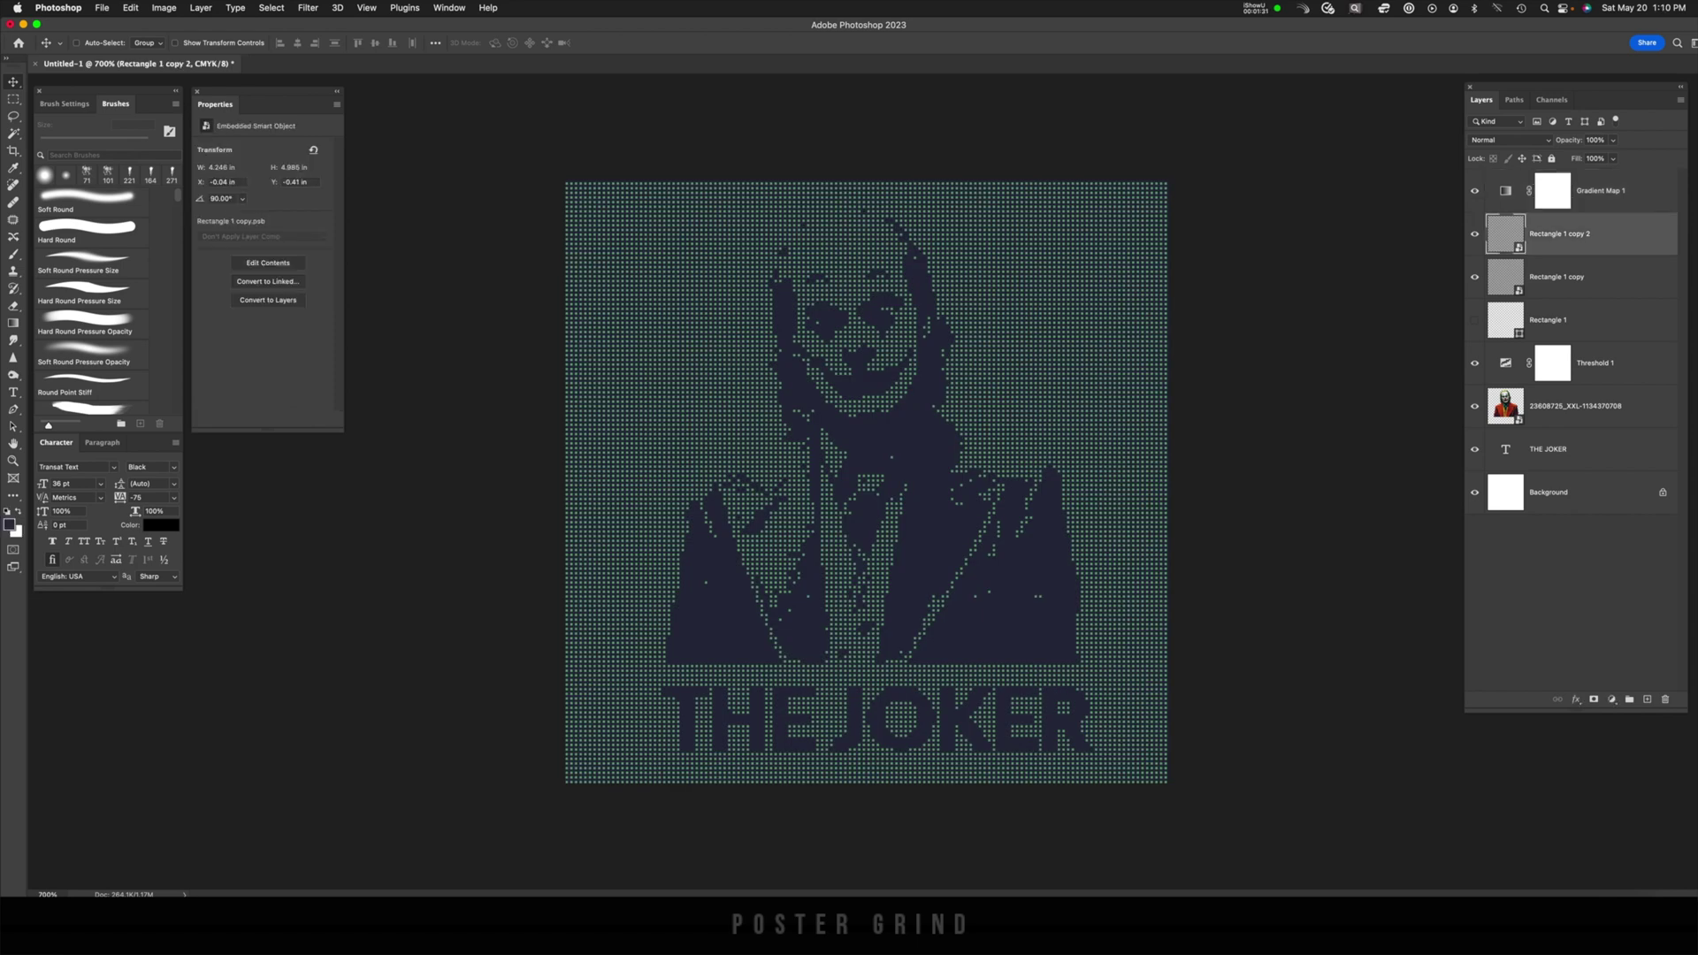
shift+click(1577, 277)
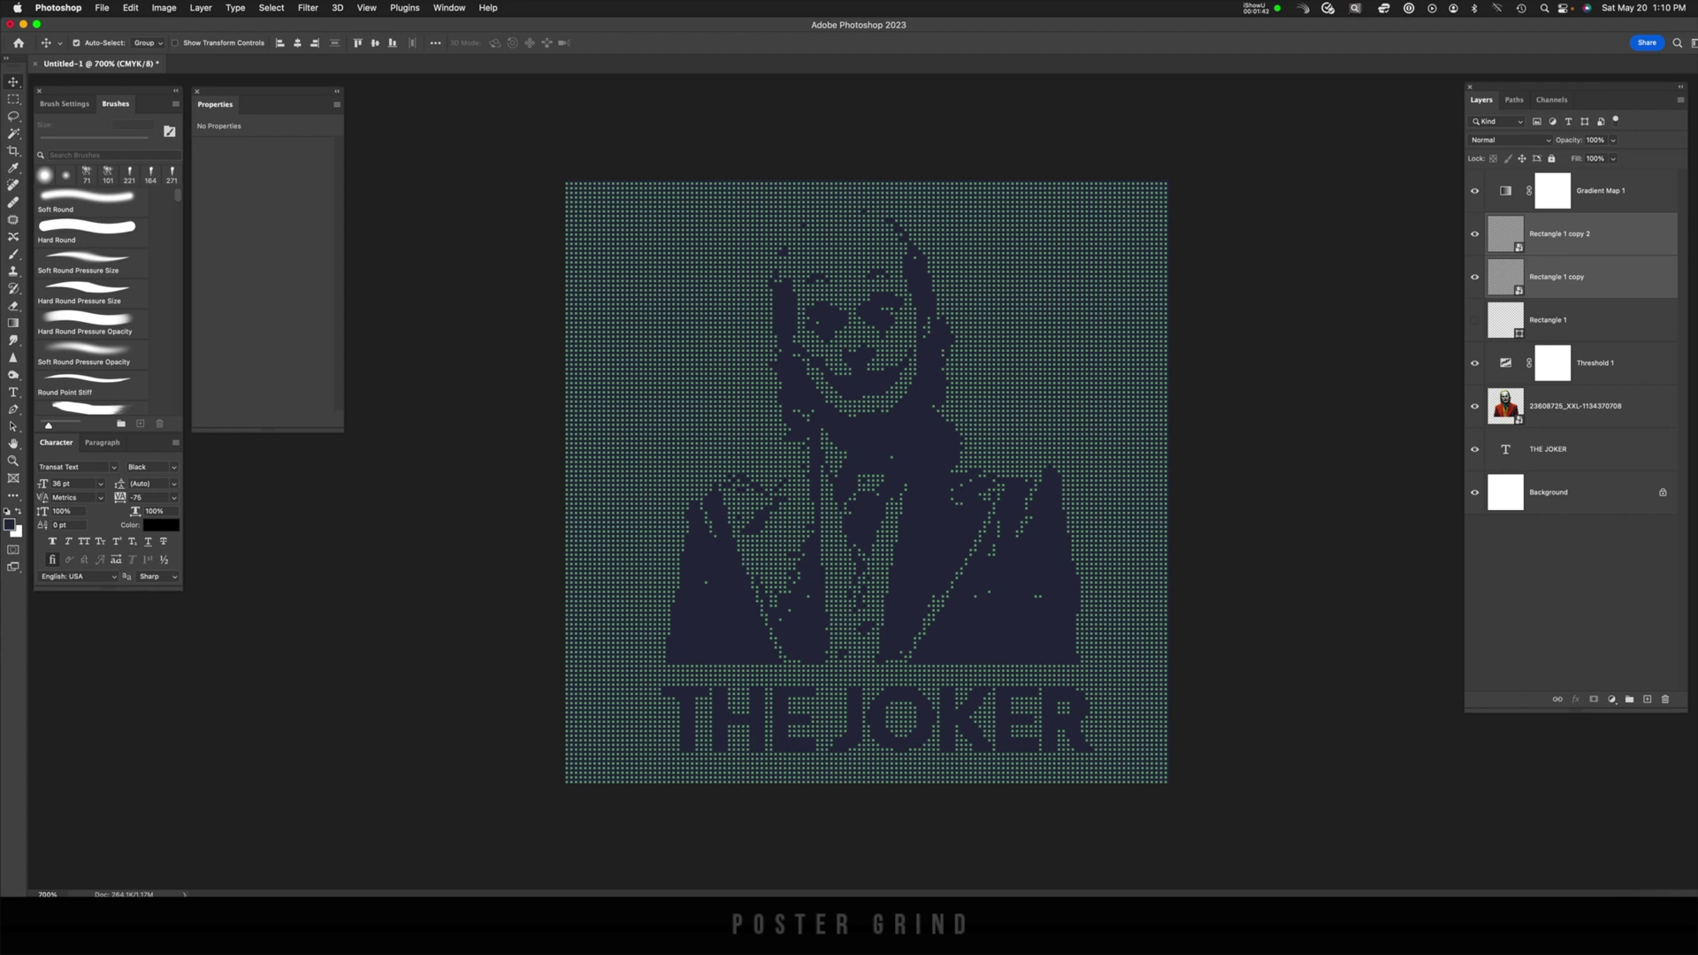
key(super+g)
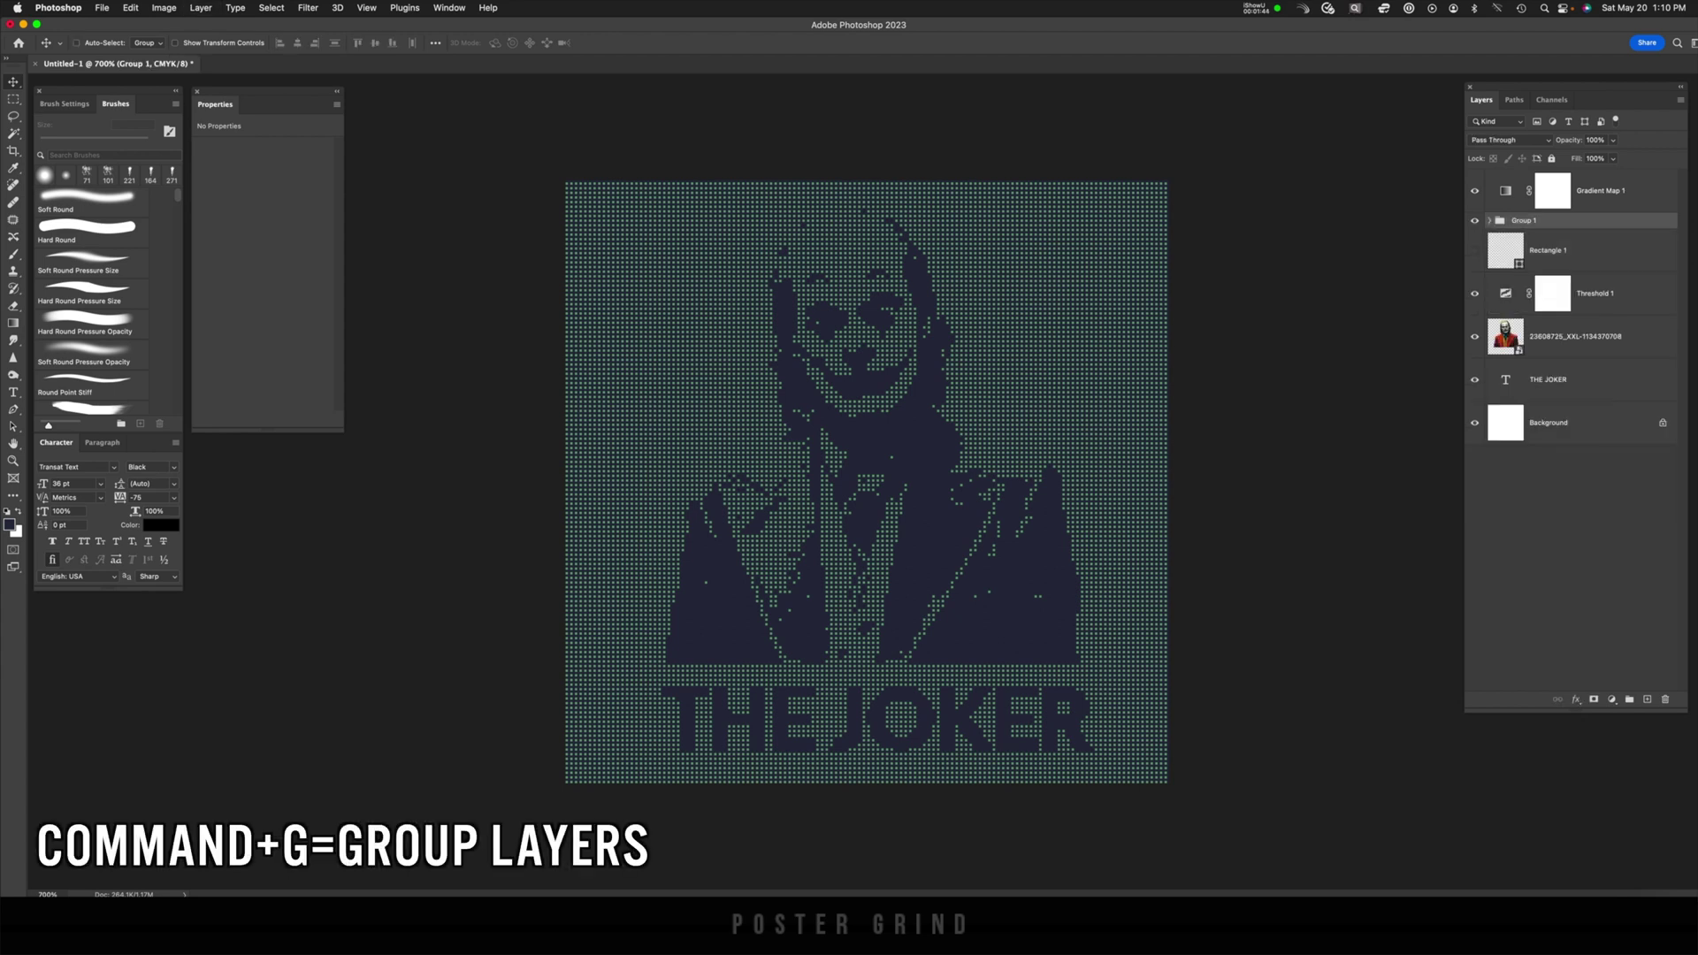
click(1508, 139)
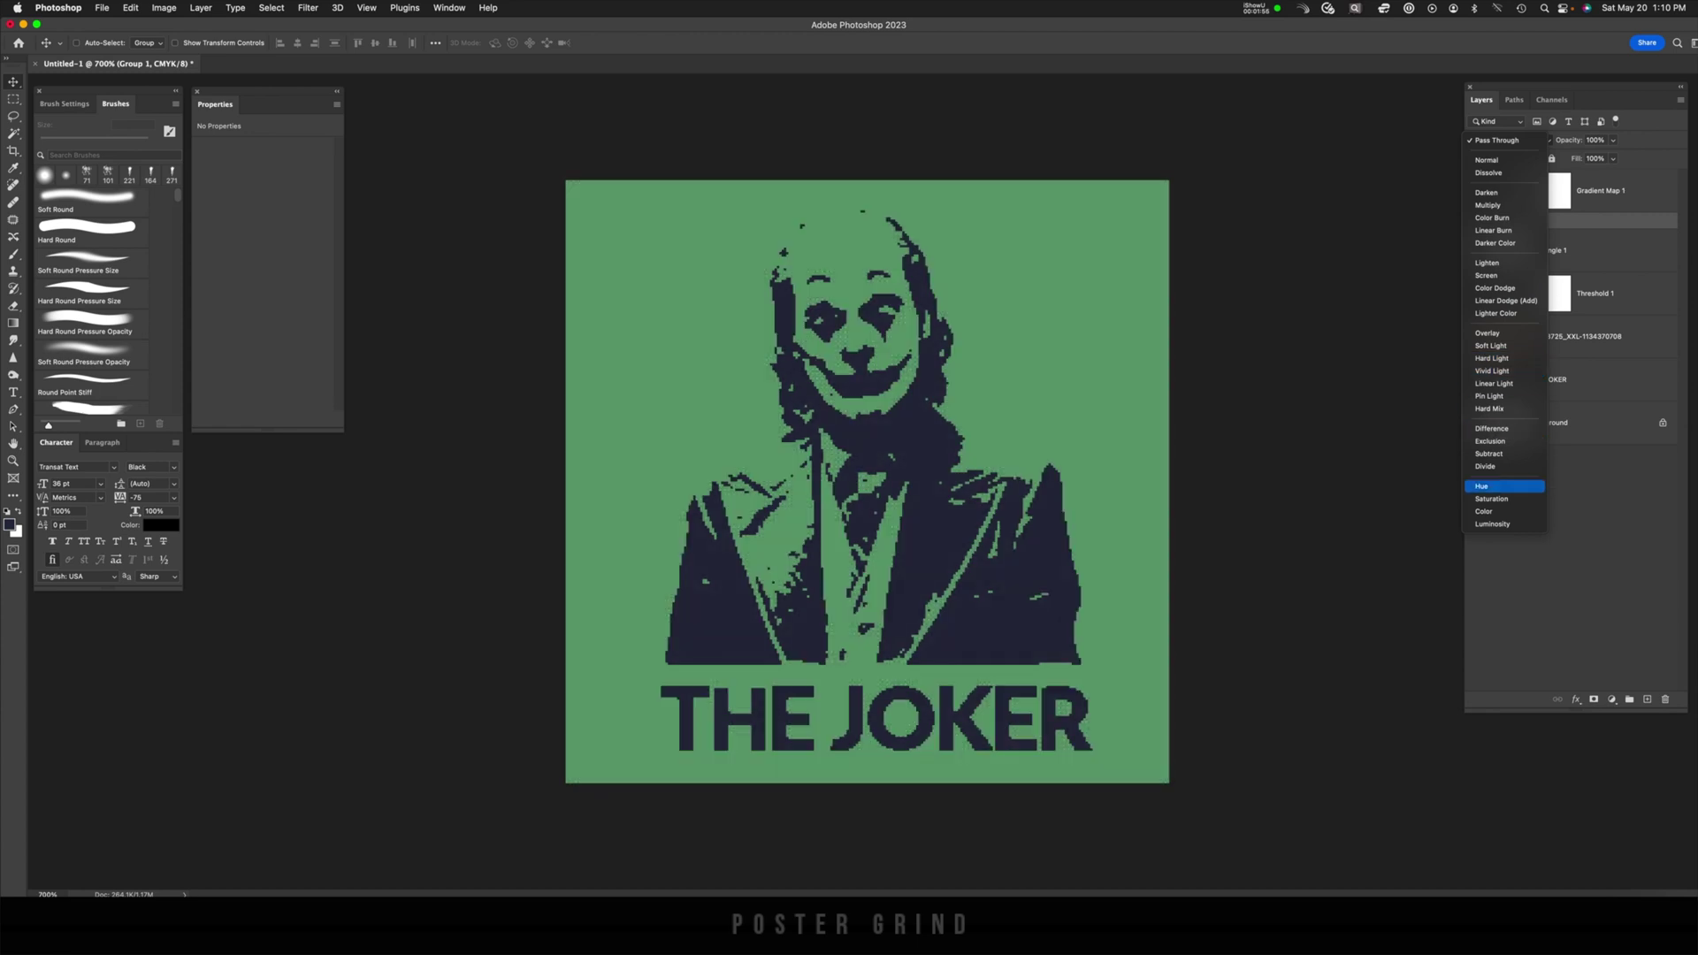
click(1486, 275)
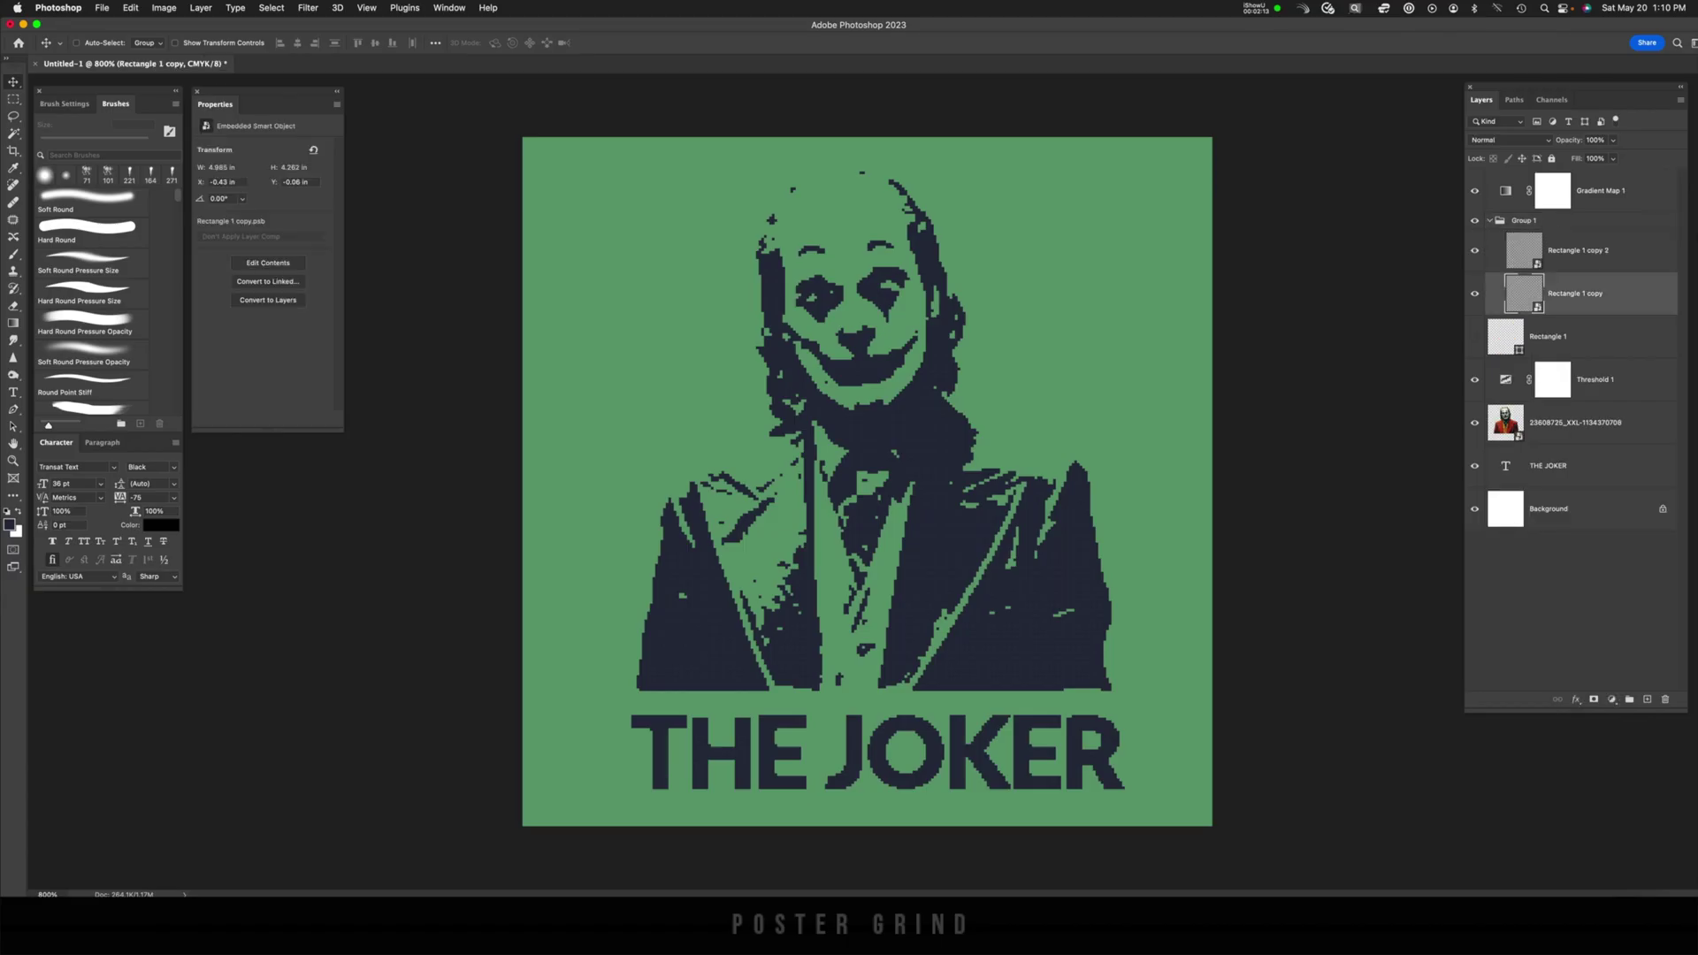
Duplicate the line-grid group and place the copy directly below the Threshold adjustment layer.
click(1490, 221)
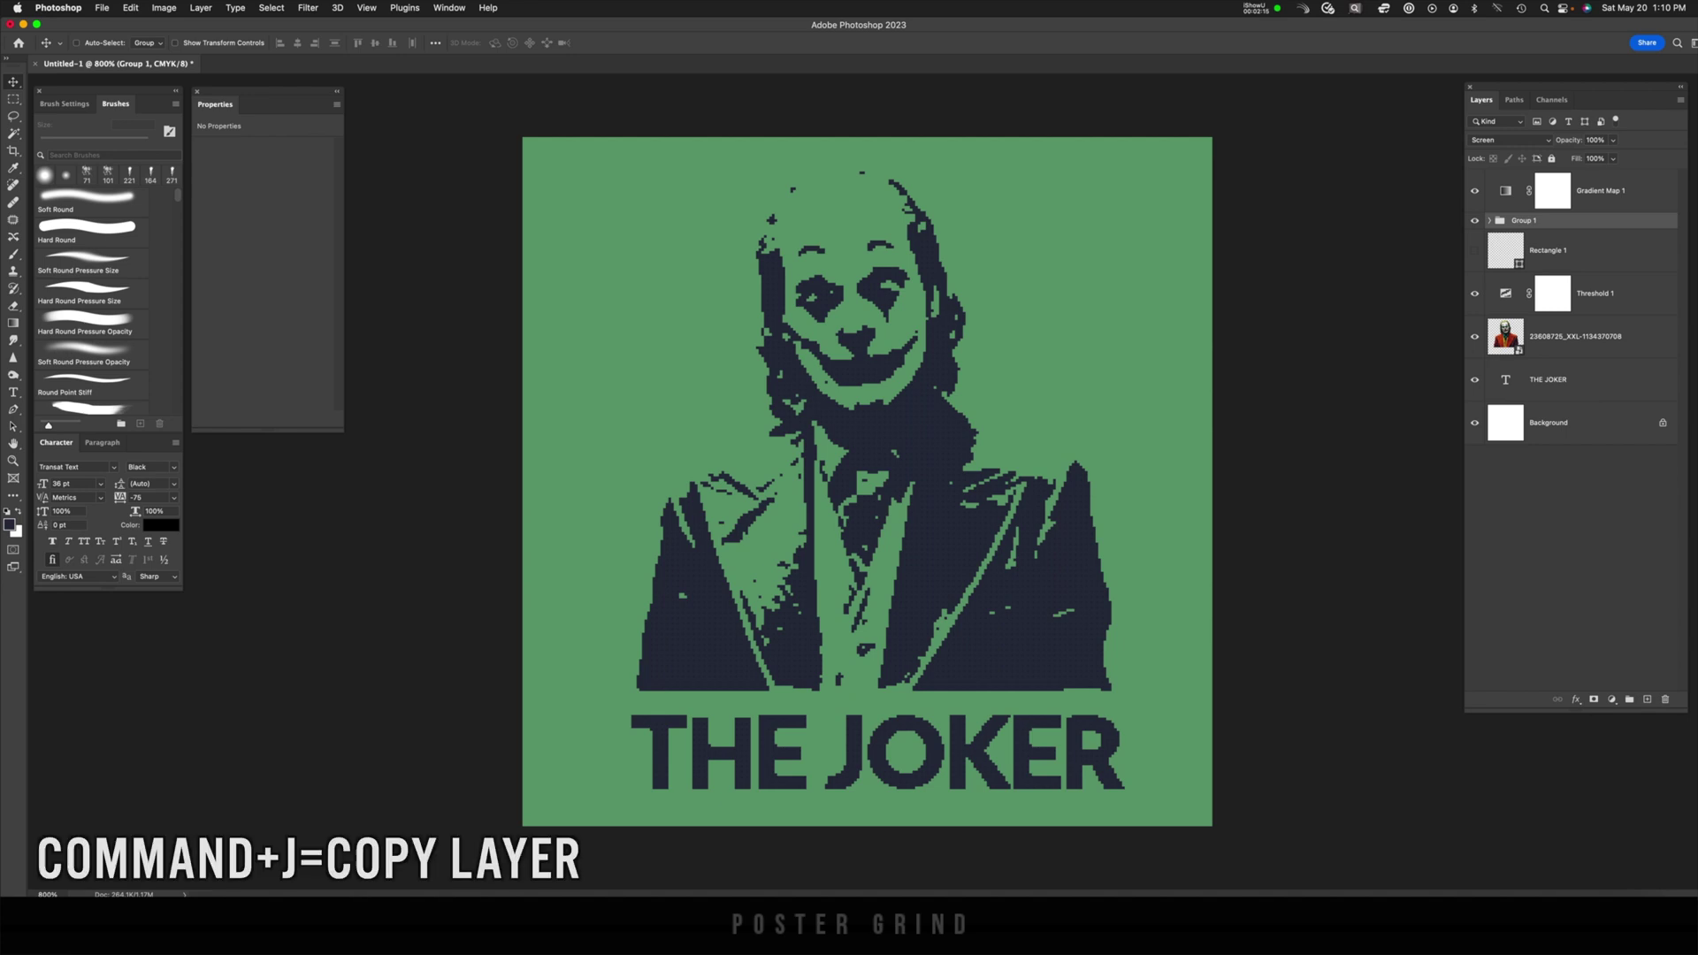
key(super+j)
drag(1557, 221, 1557, 331)
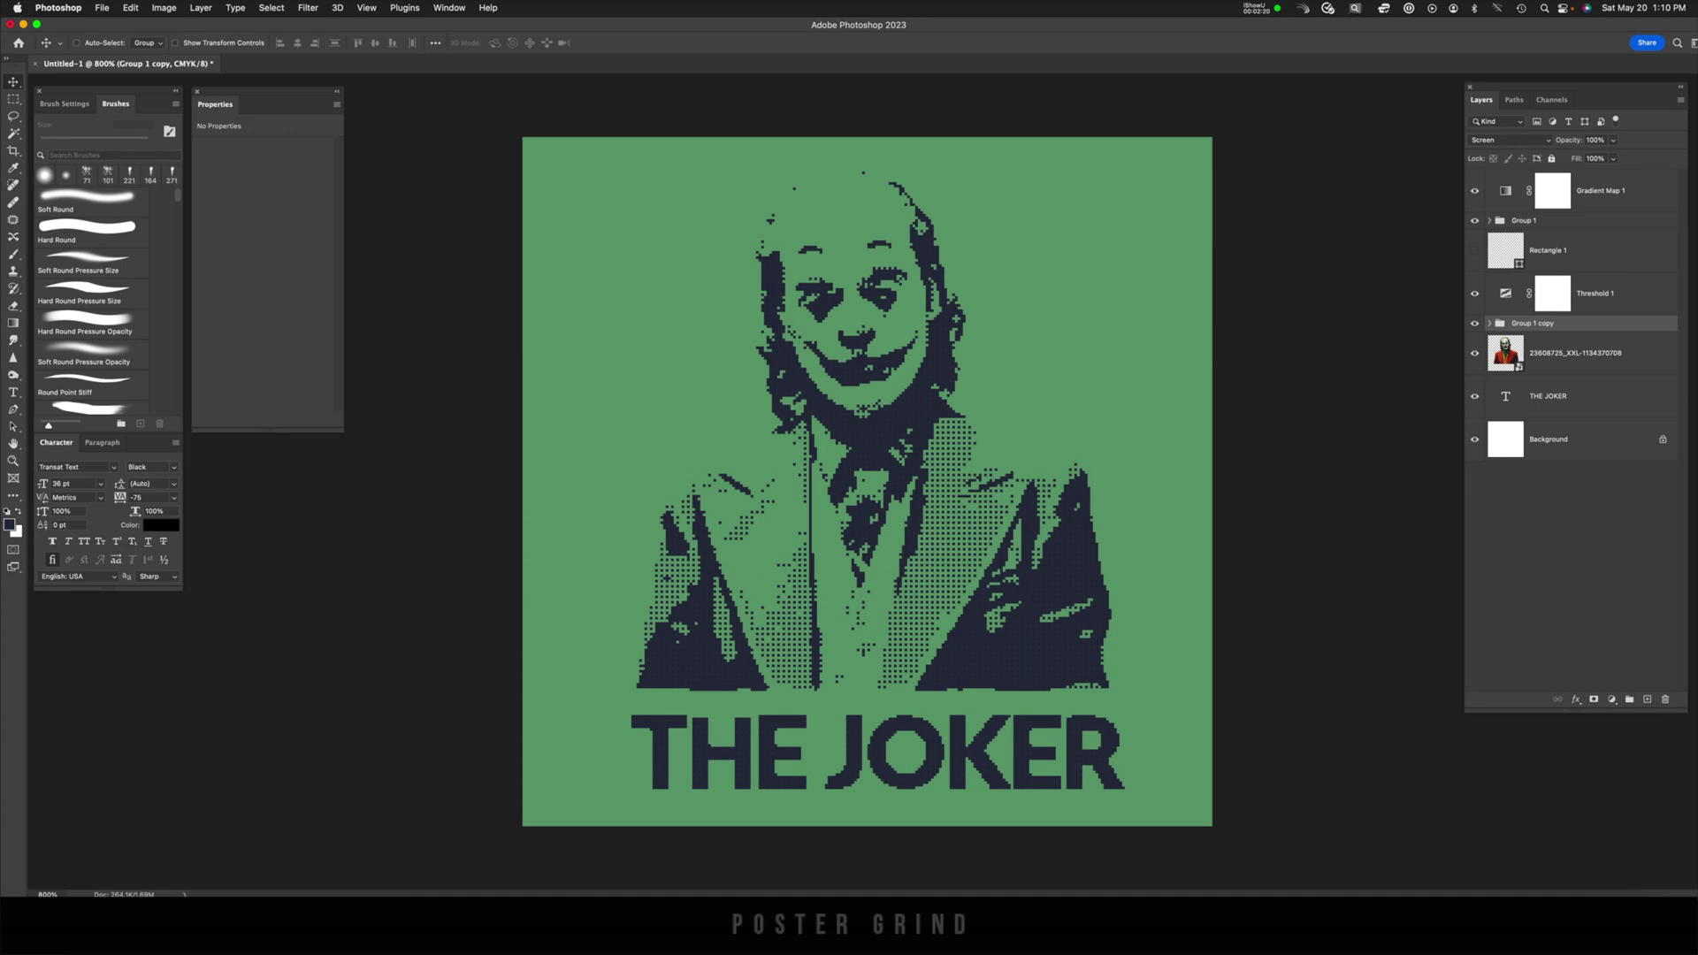
Set the copied group's blend mode to Normal and hide the group.
click(1491, 324)
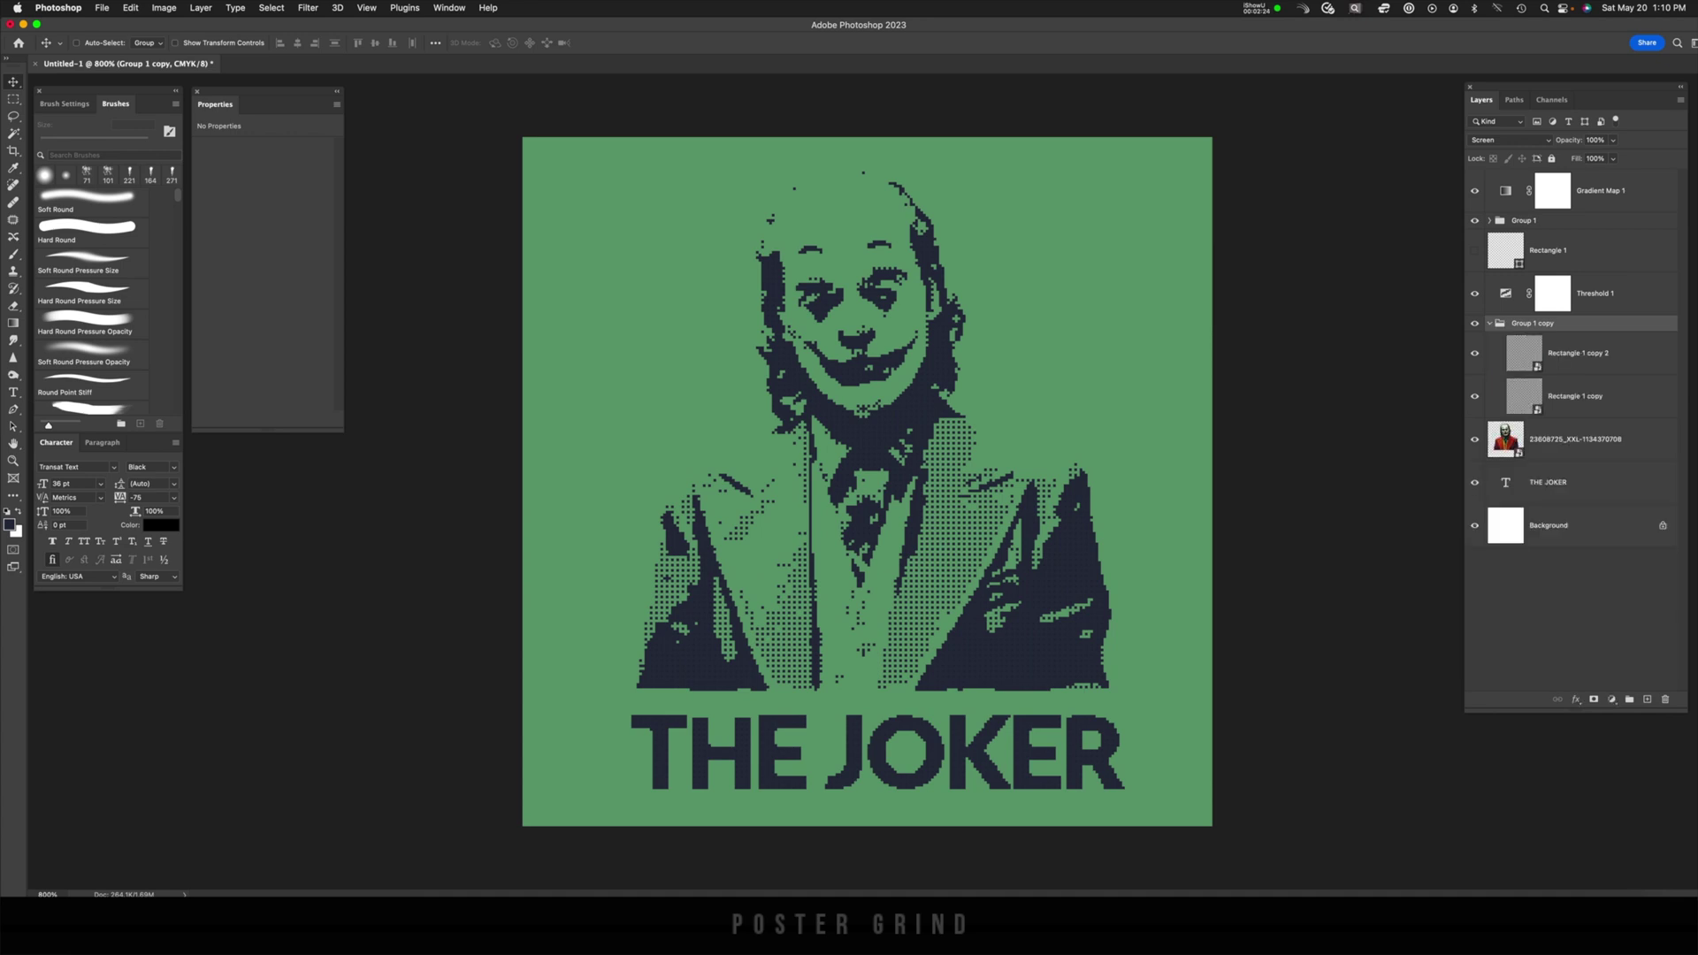
click(1508, 140)
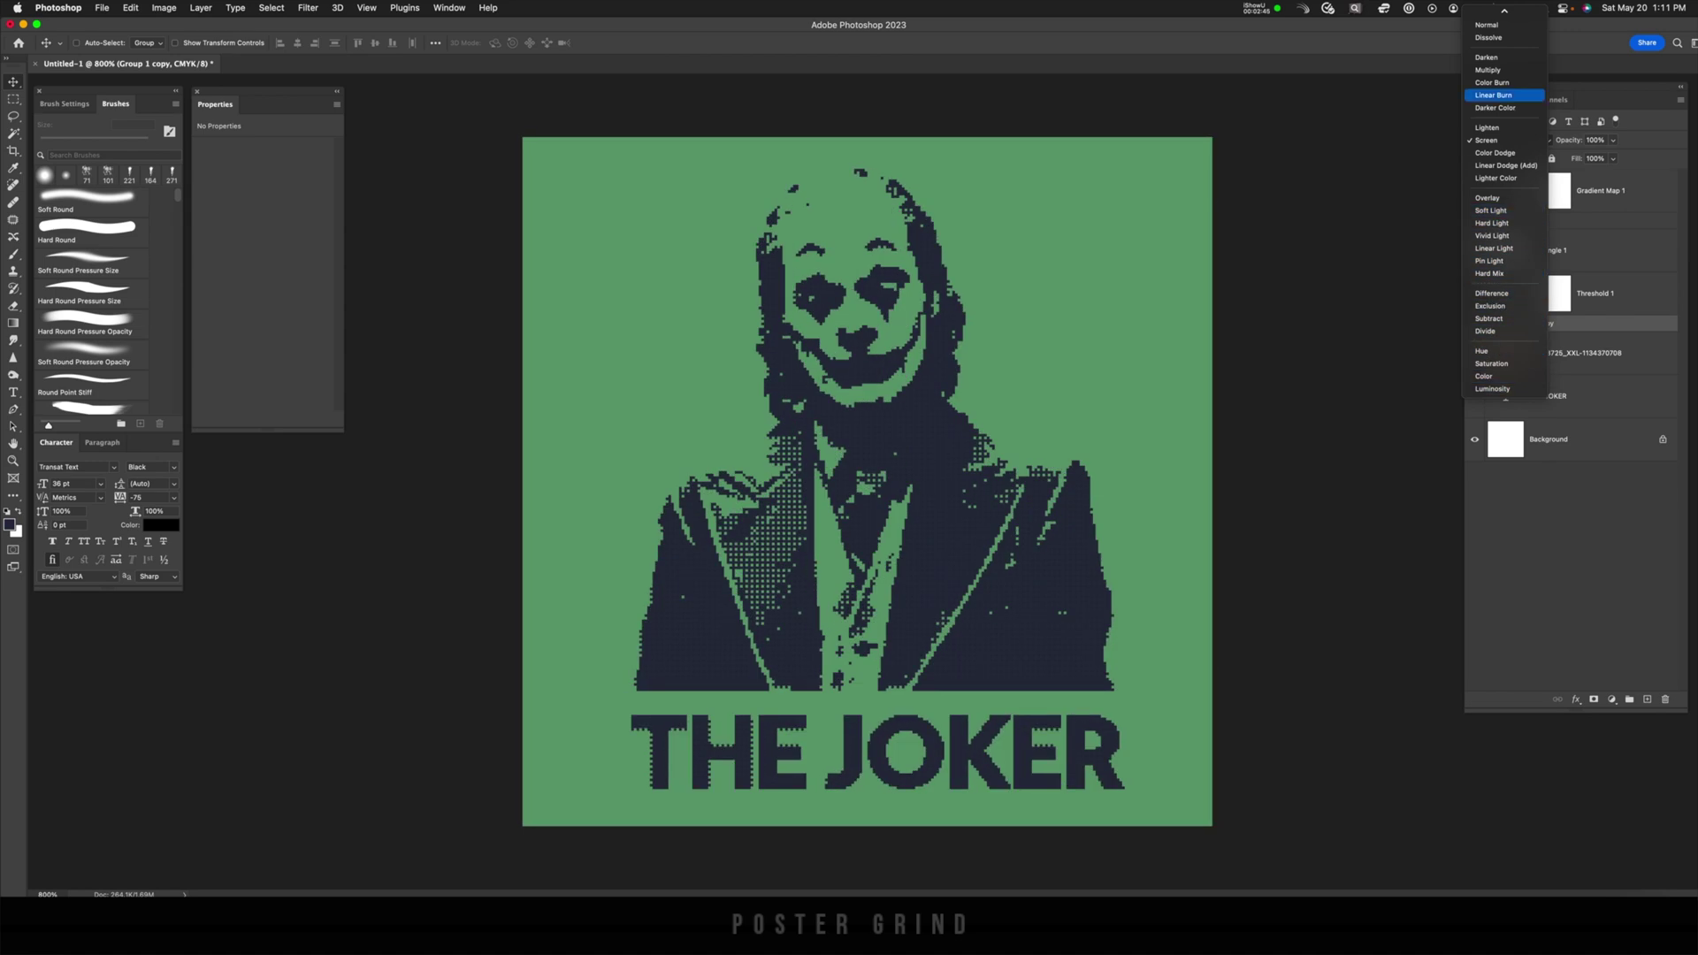
click(1487, 25)
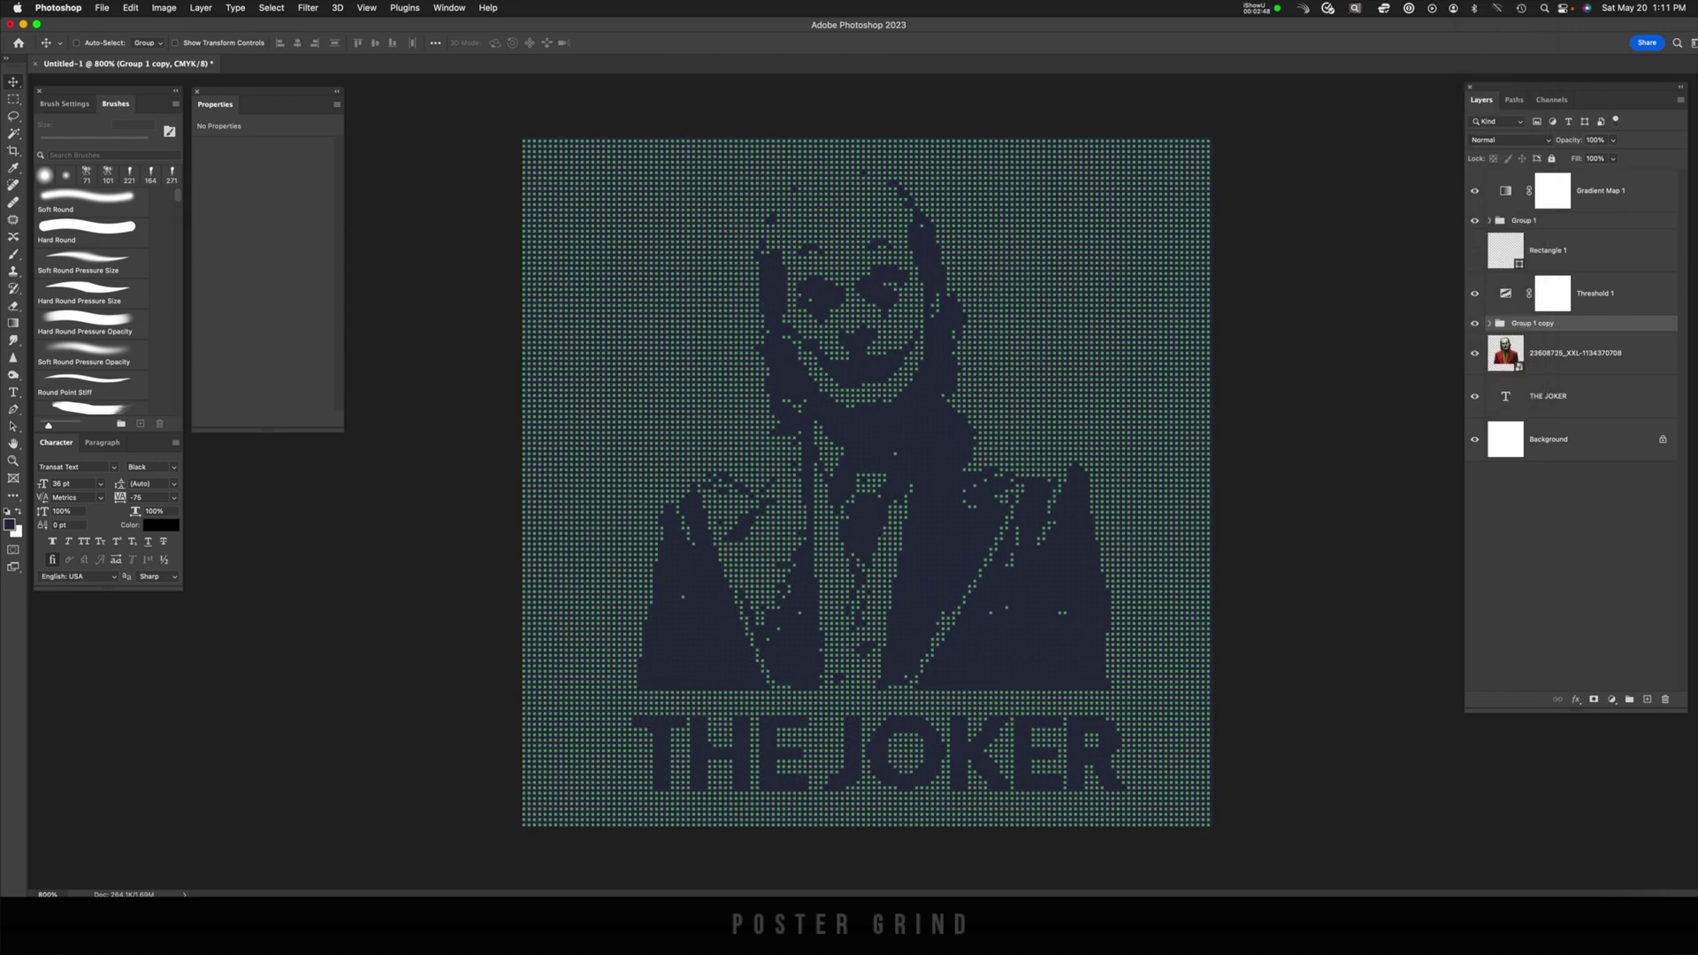
click(1474, 324)
click(1474, 324)
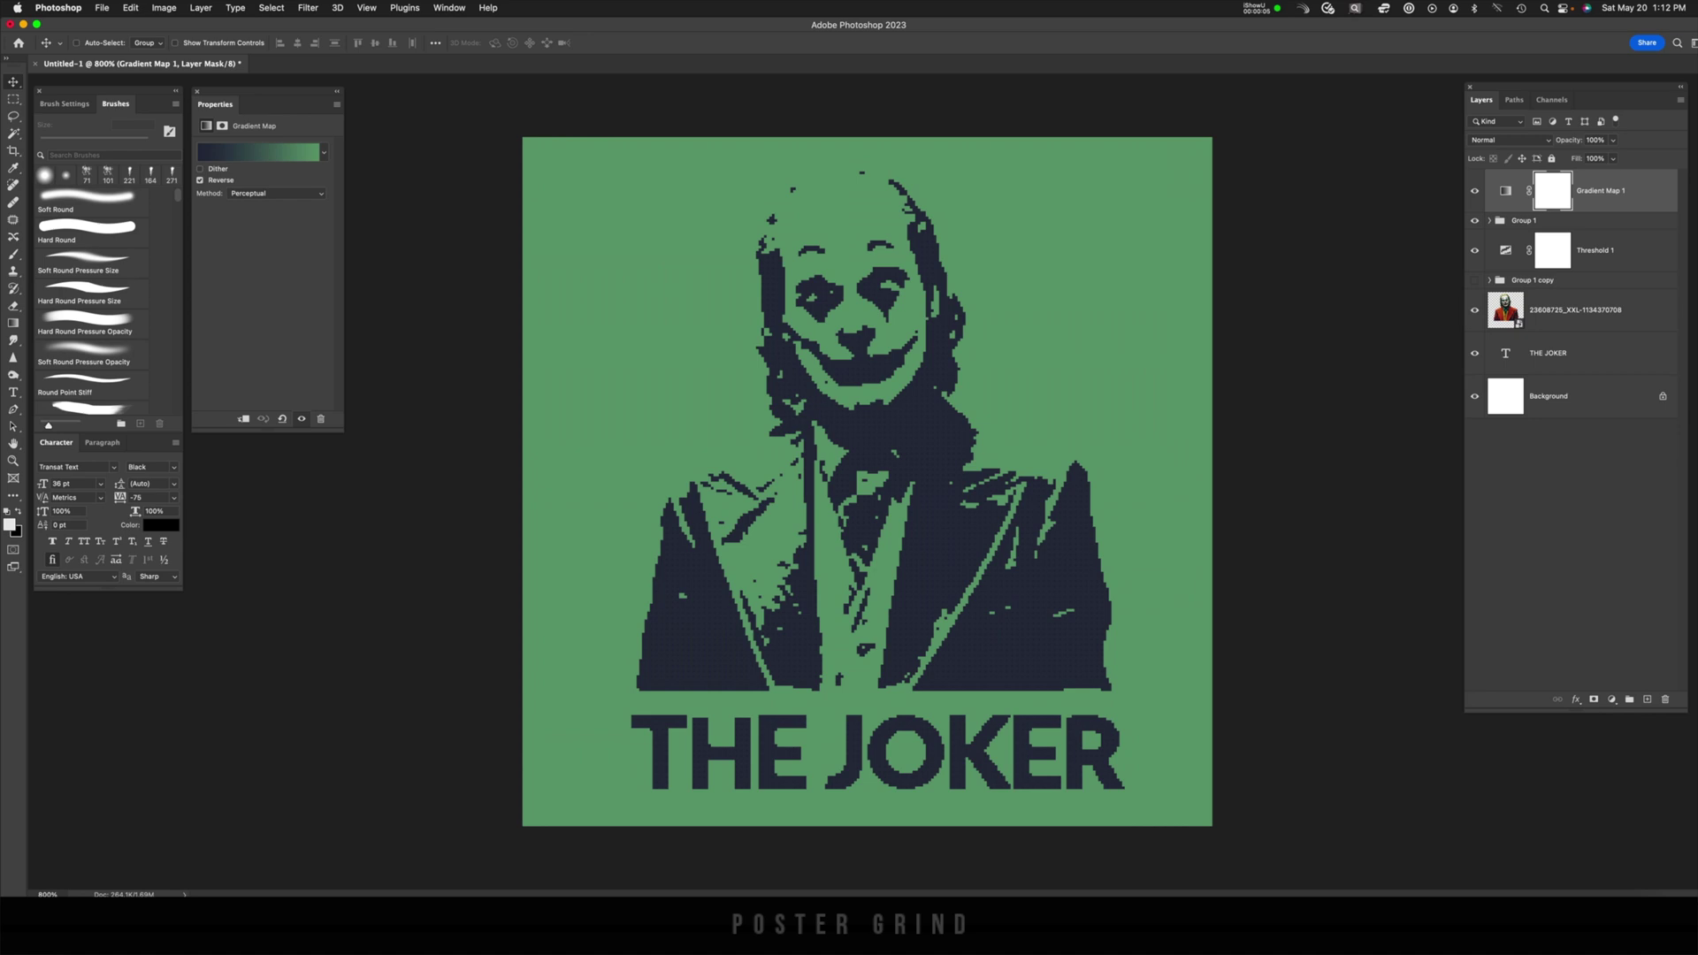
Stamp all visible artwork onto a new layer at the top and convert it to a smart object.
click(1647, 699)
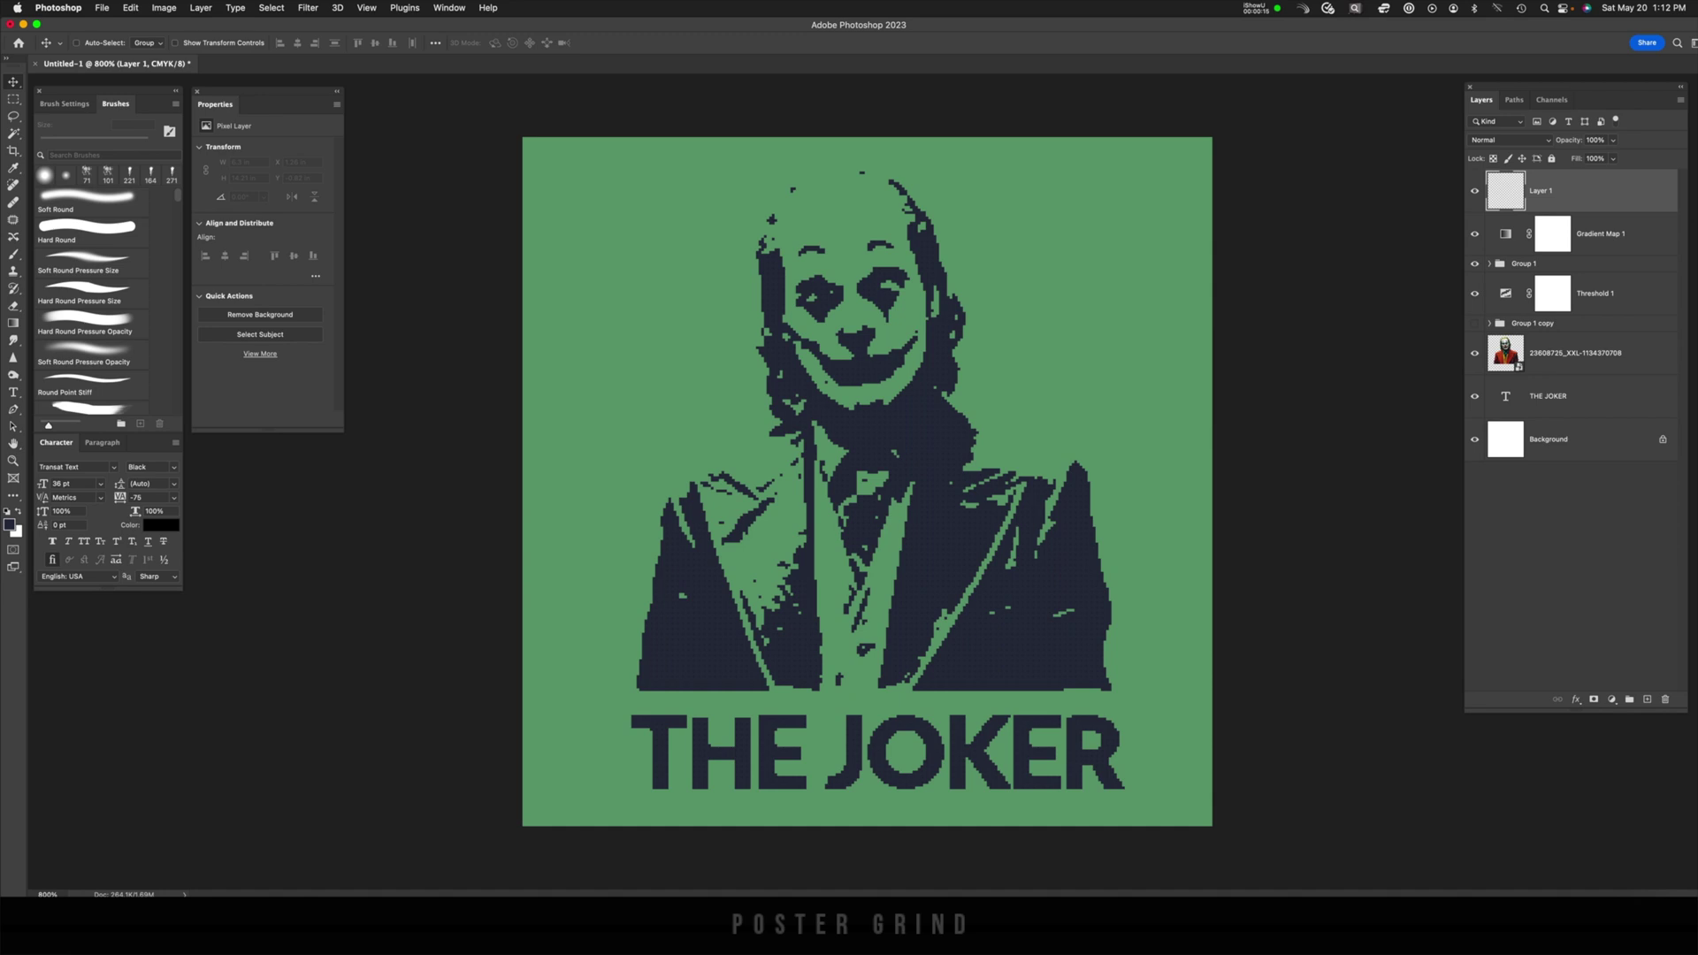
key(super+shift+alt+e)
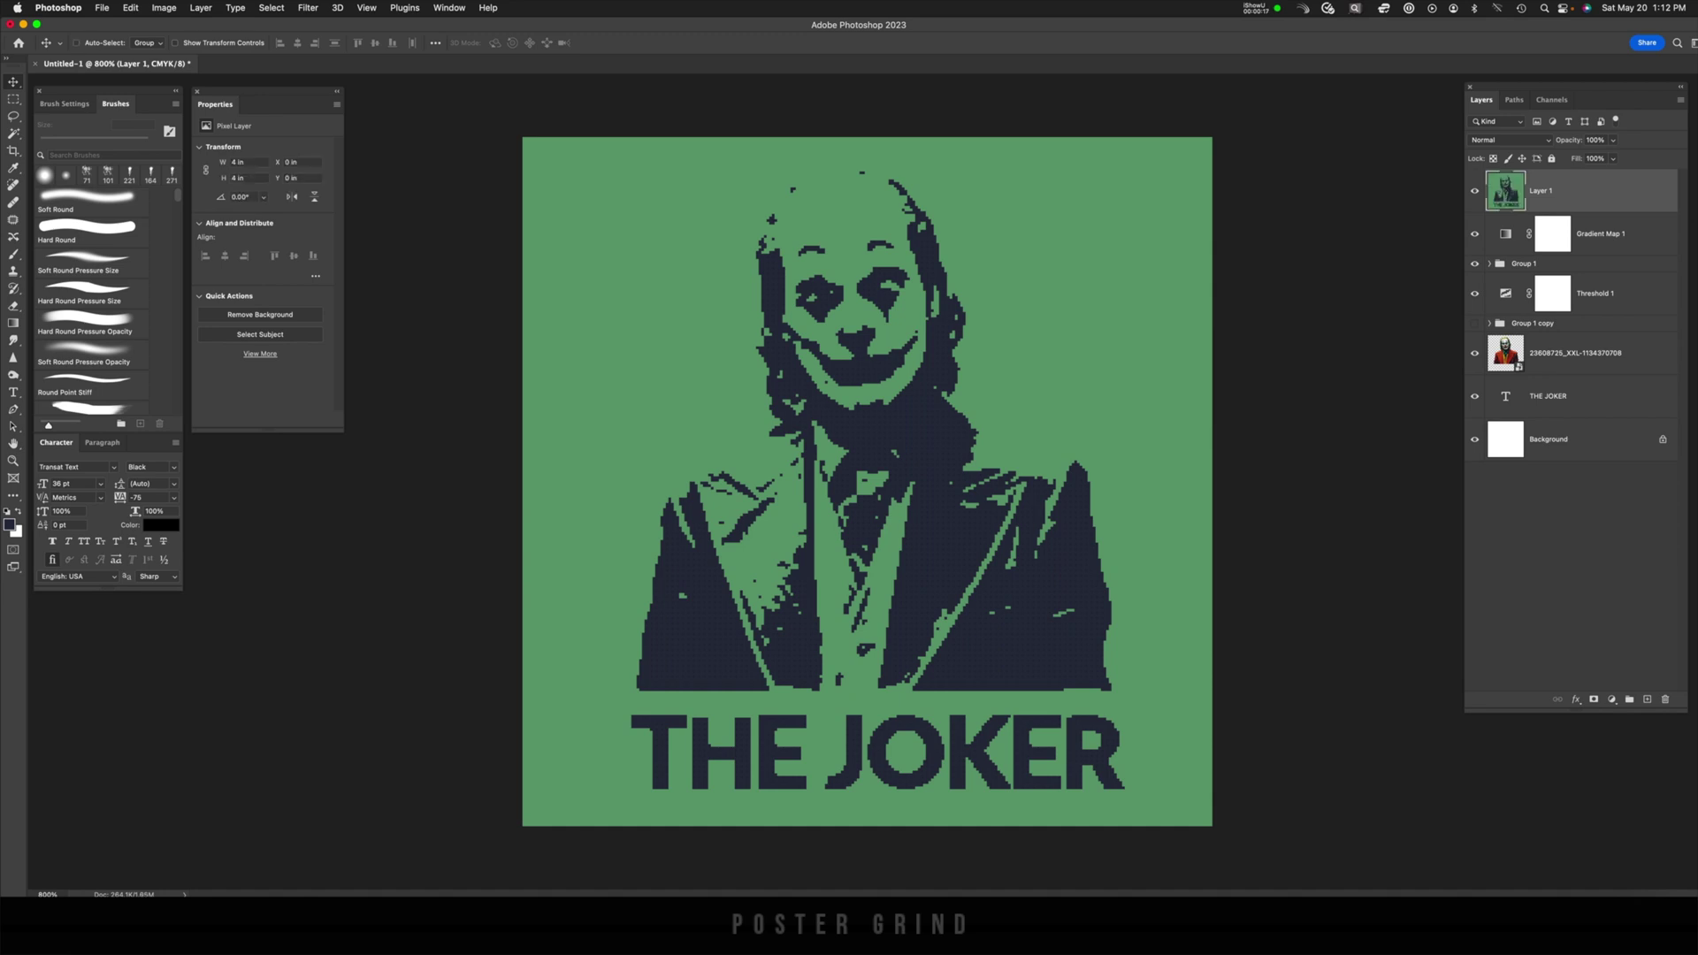
right_click(1576, 189)
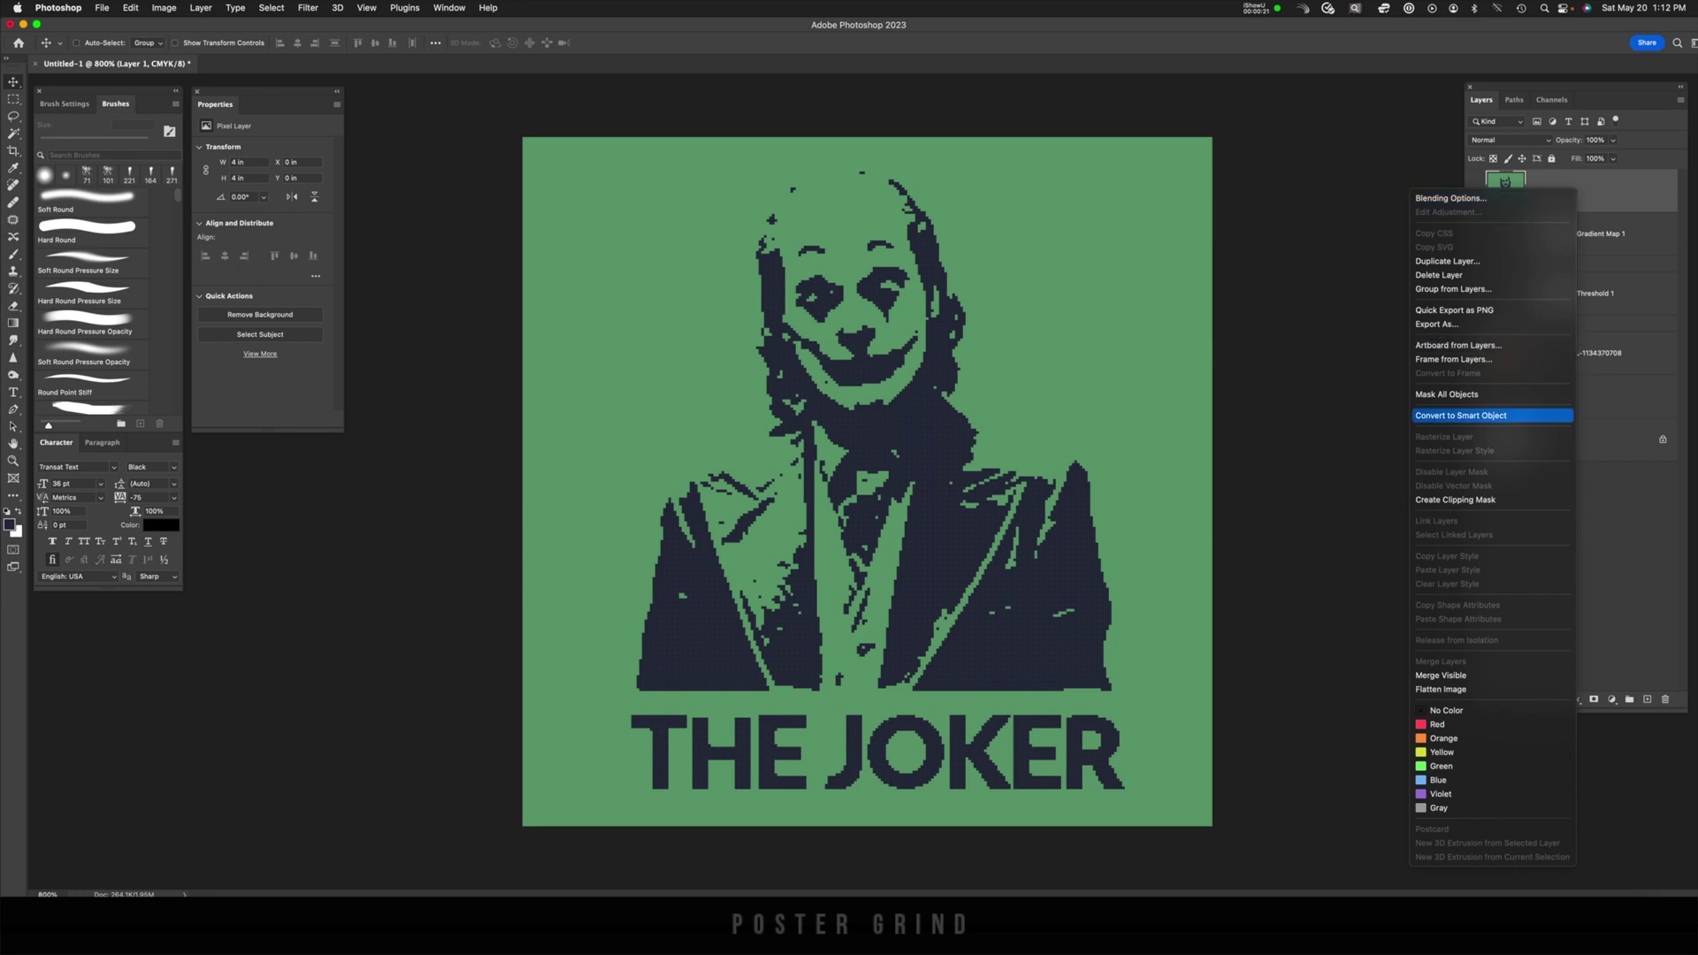
click(1460, 415)
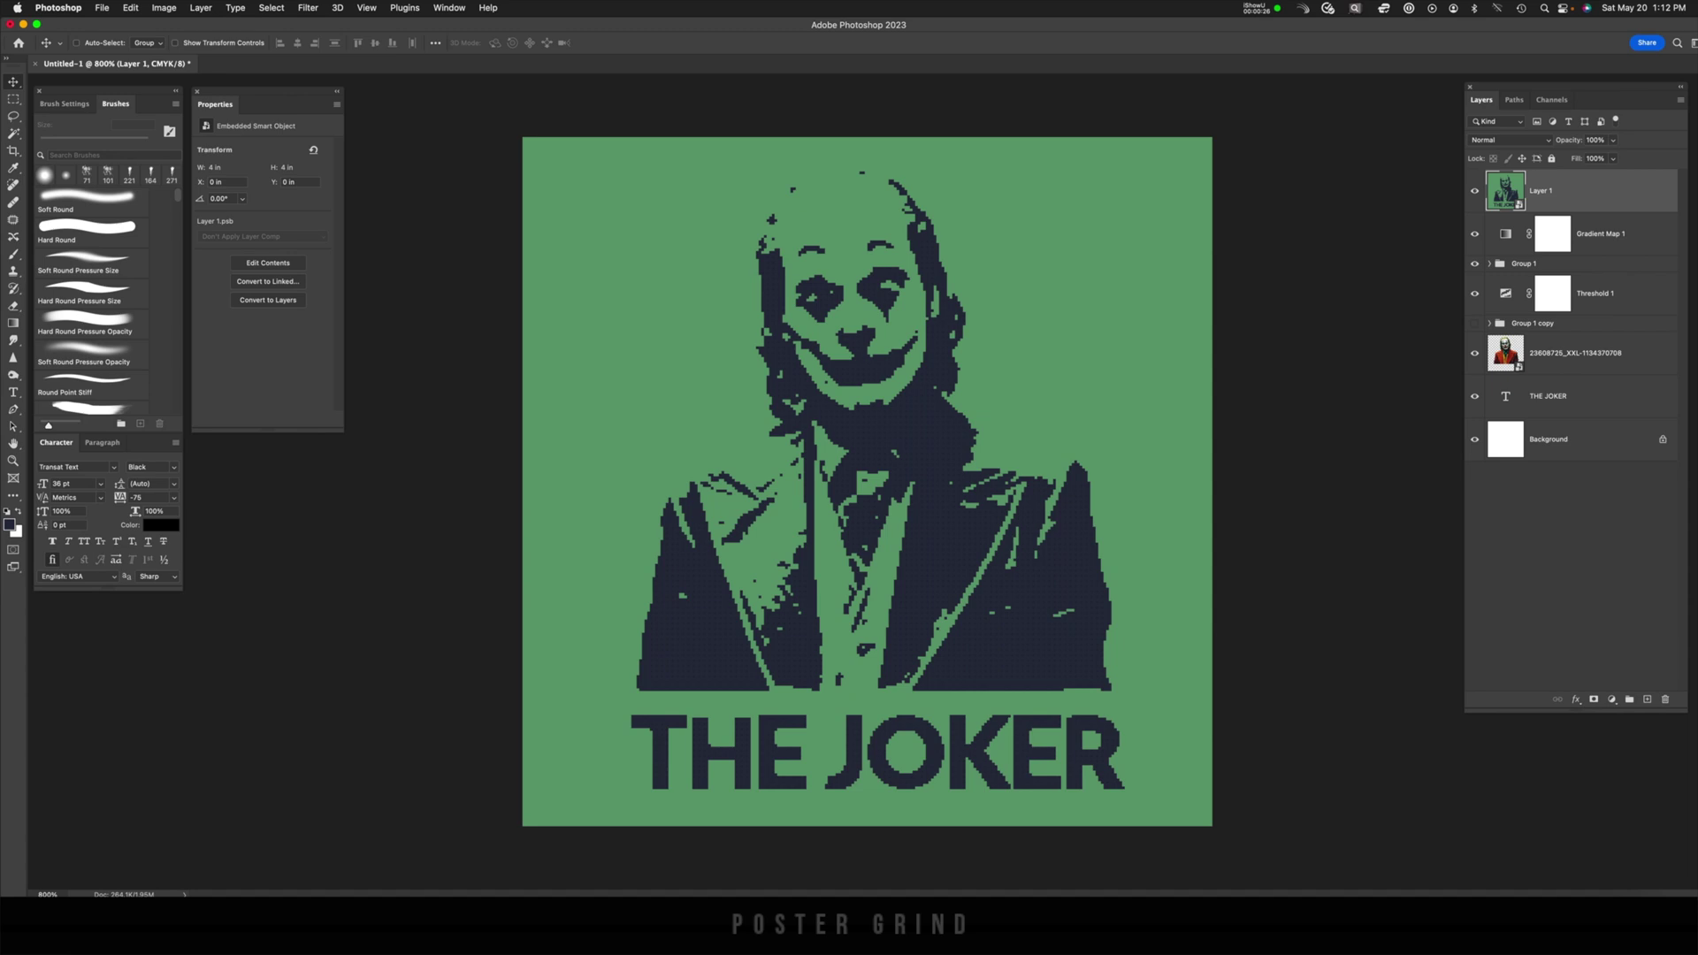
Create a new white RGB document measuring 8.5 x 11 in at 150 ppi.
click(101, 8)
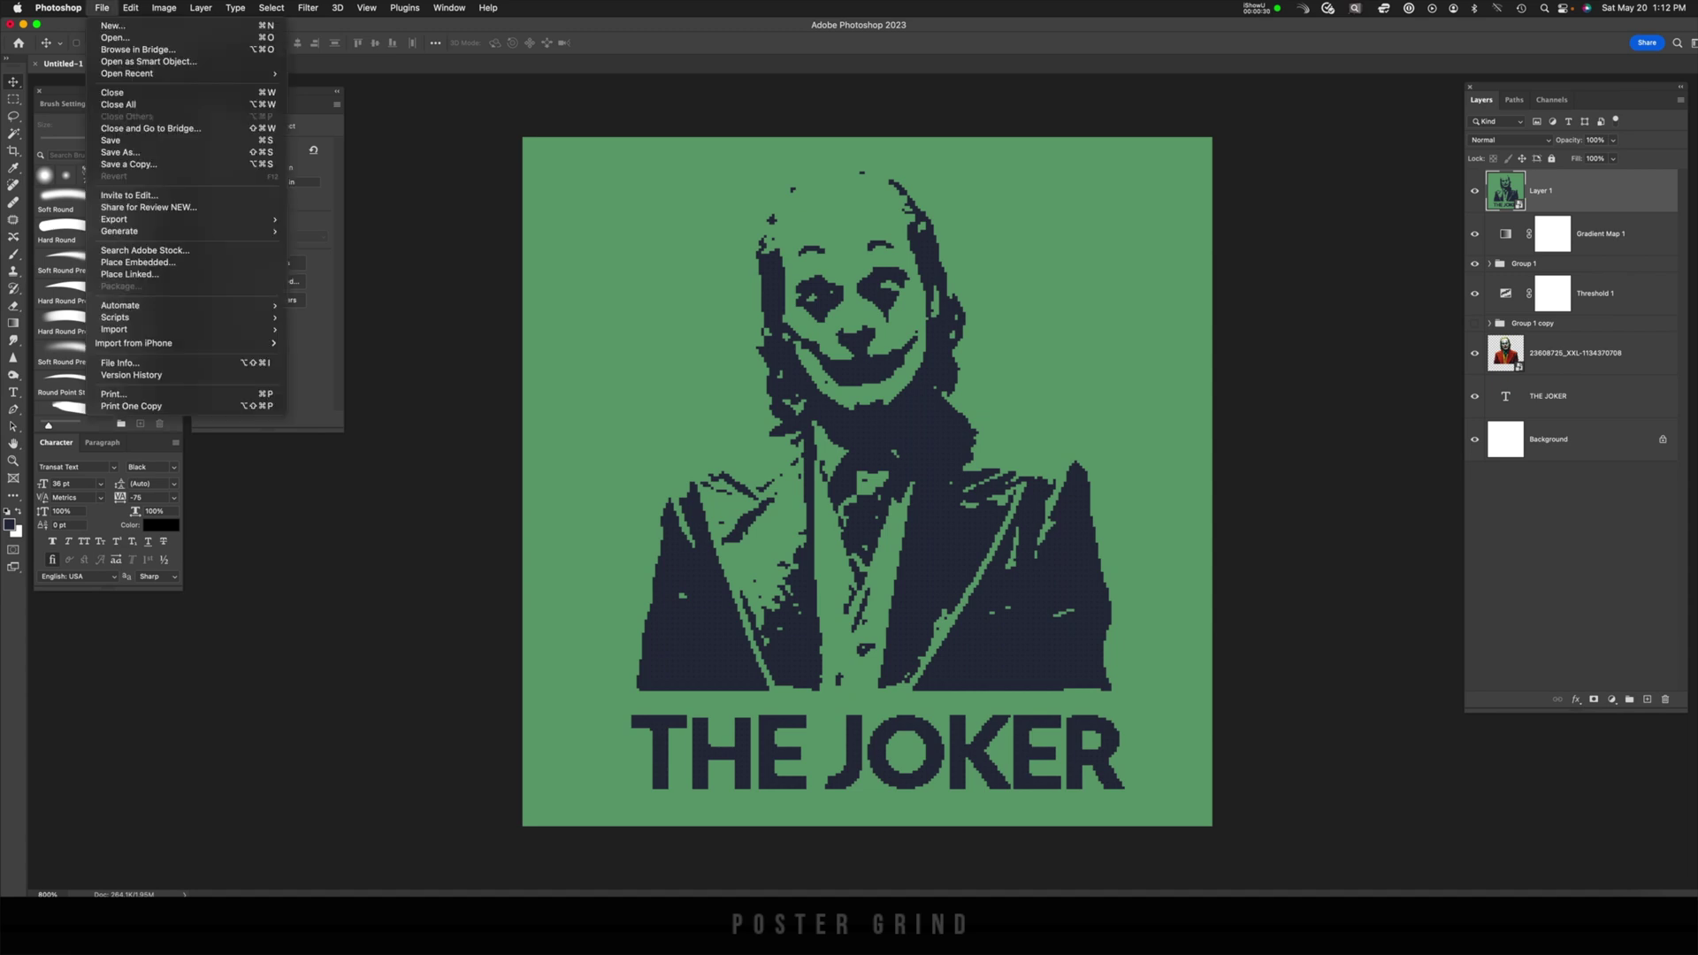
click(112, 26)
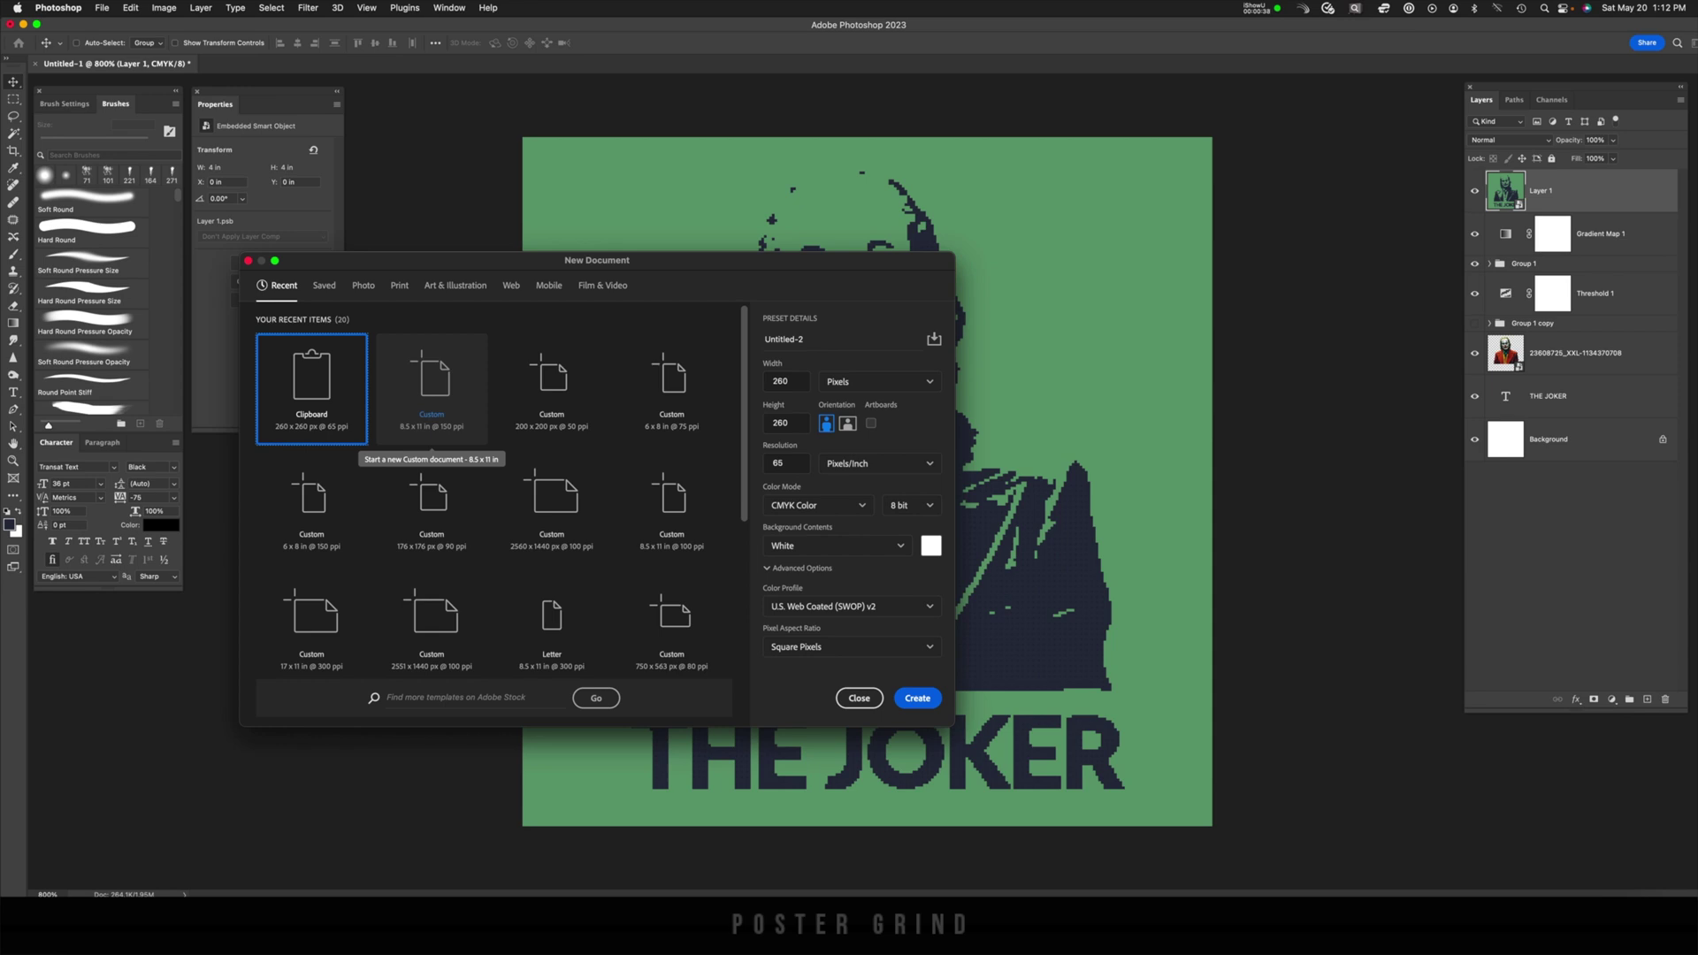
click(432, 389)
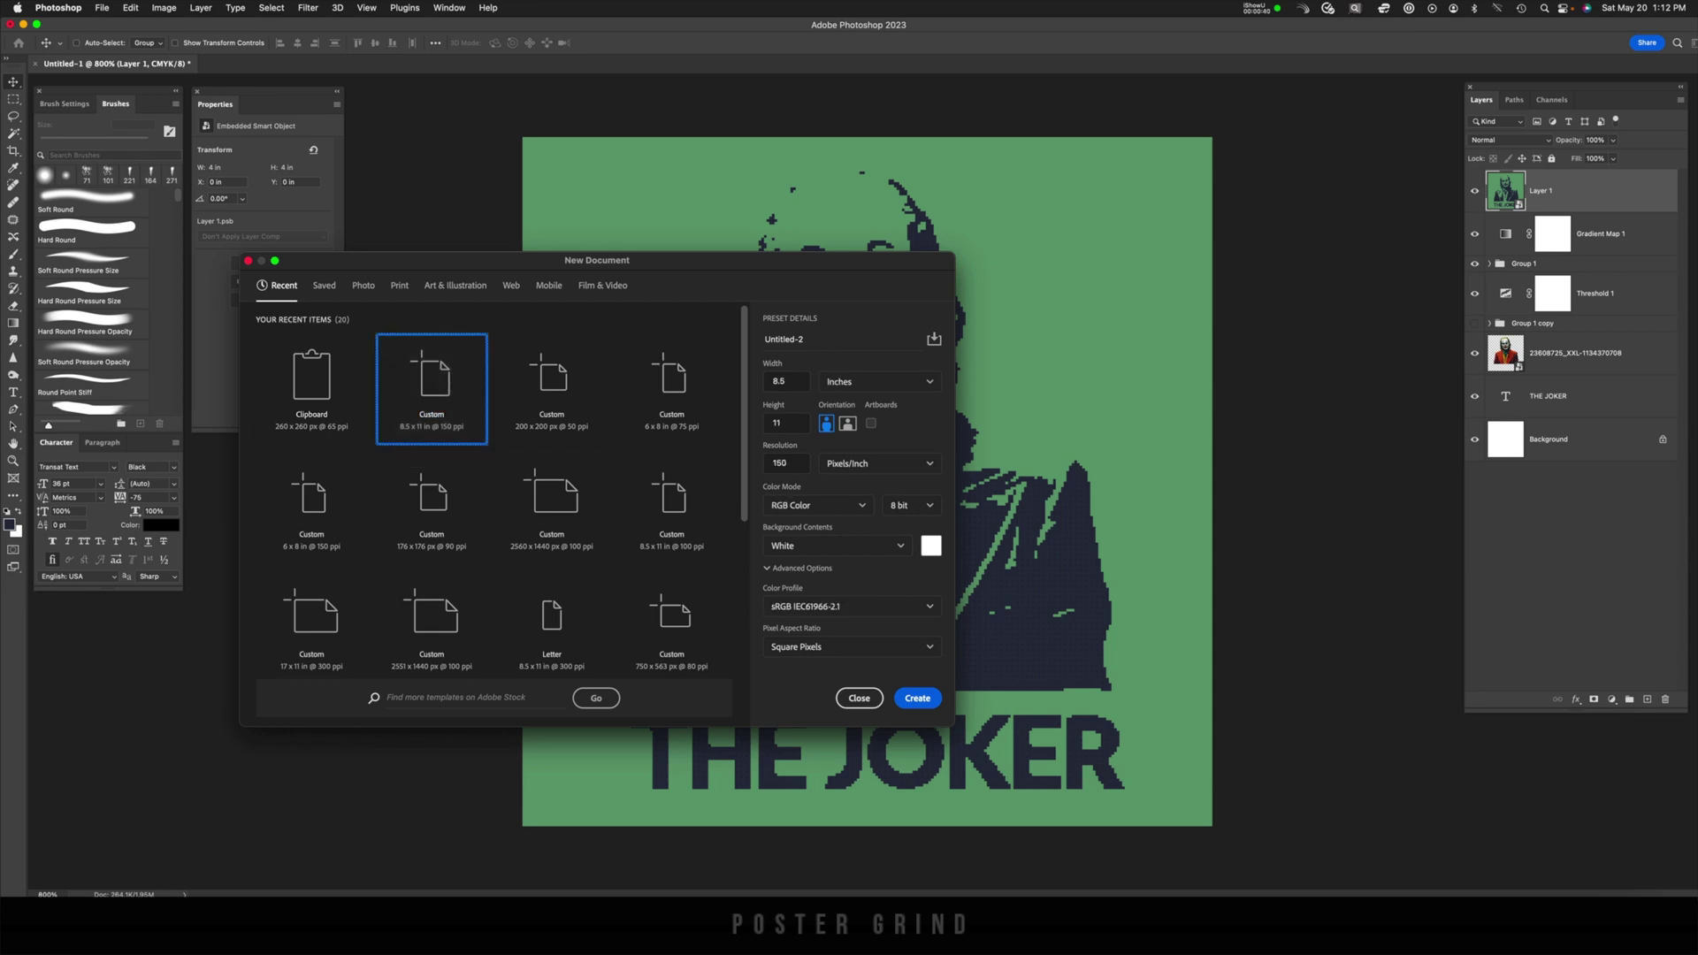
key(Return)
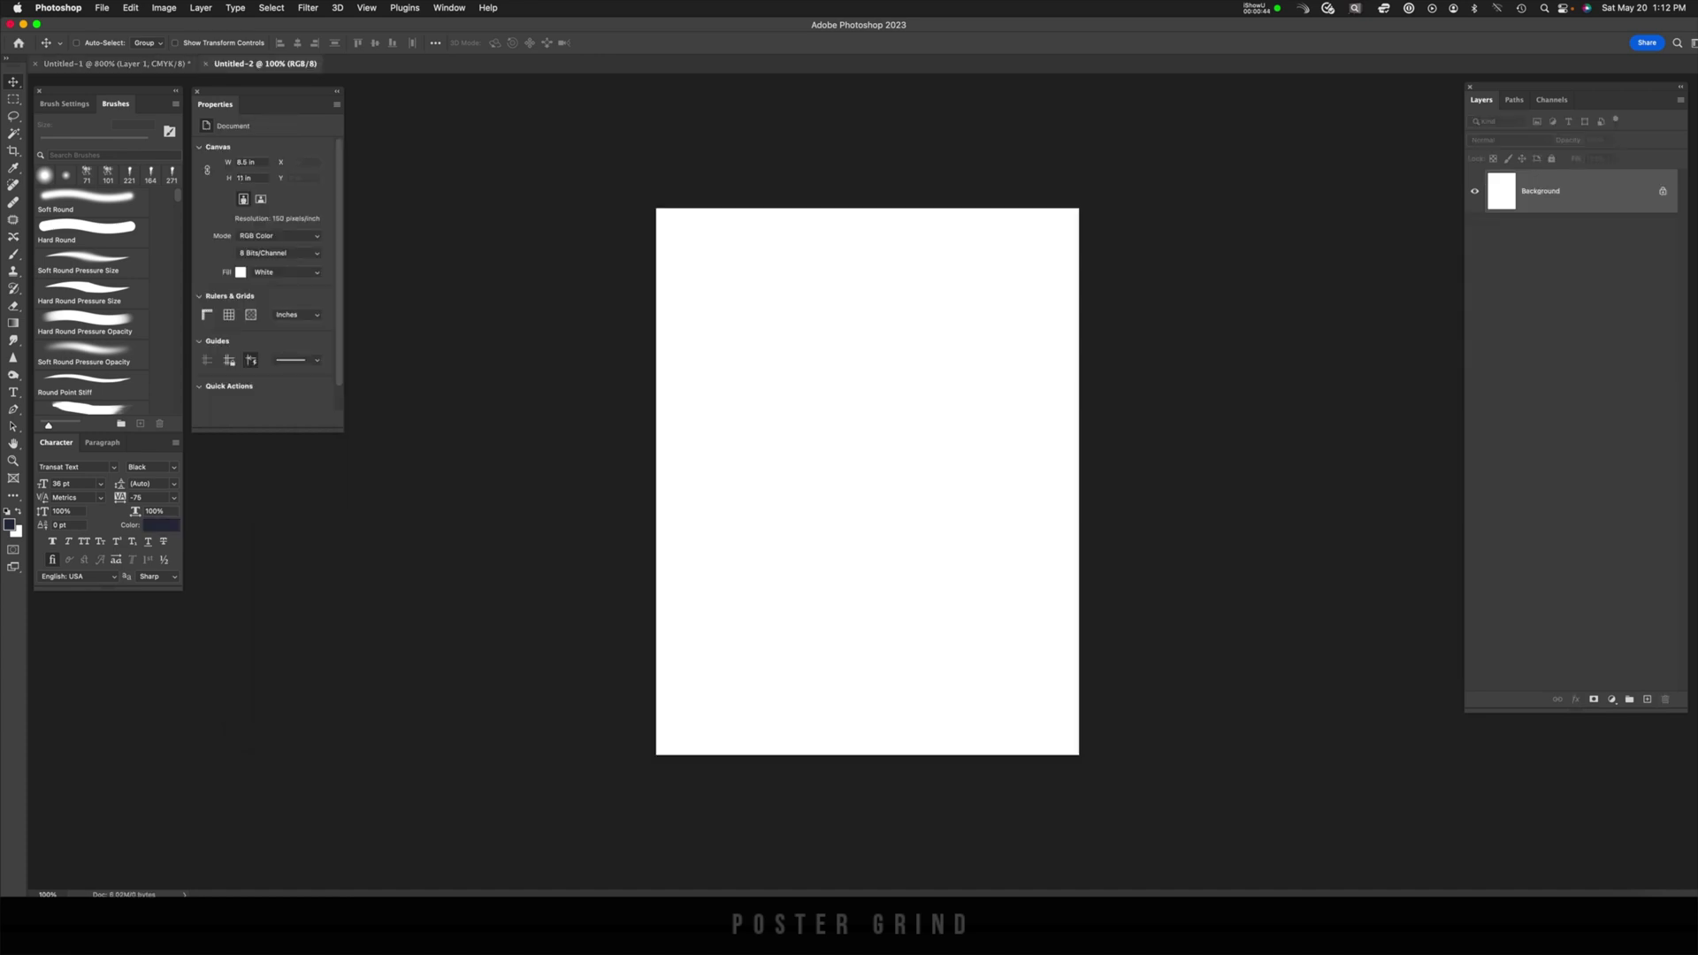
Copy the merged Joker smart object from the first document and paste it into the new one.
click(100, 64)
key(super+c)
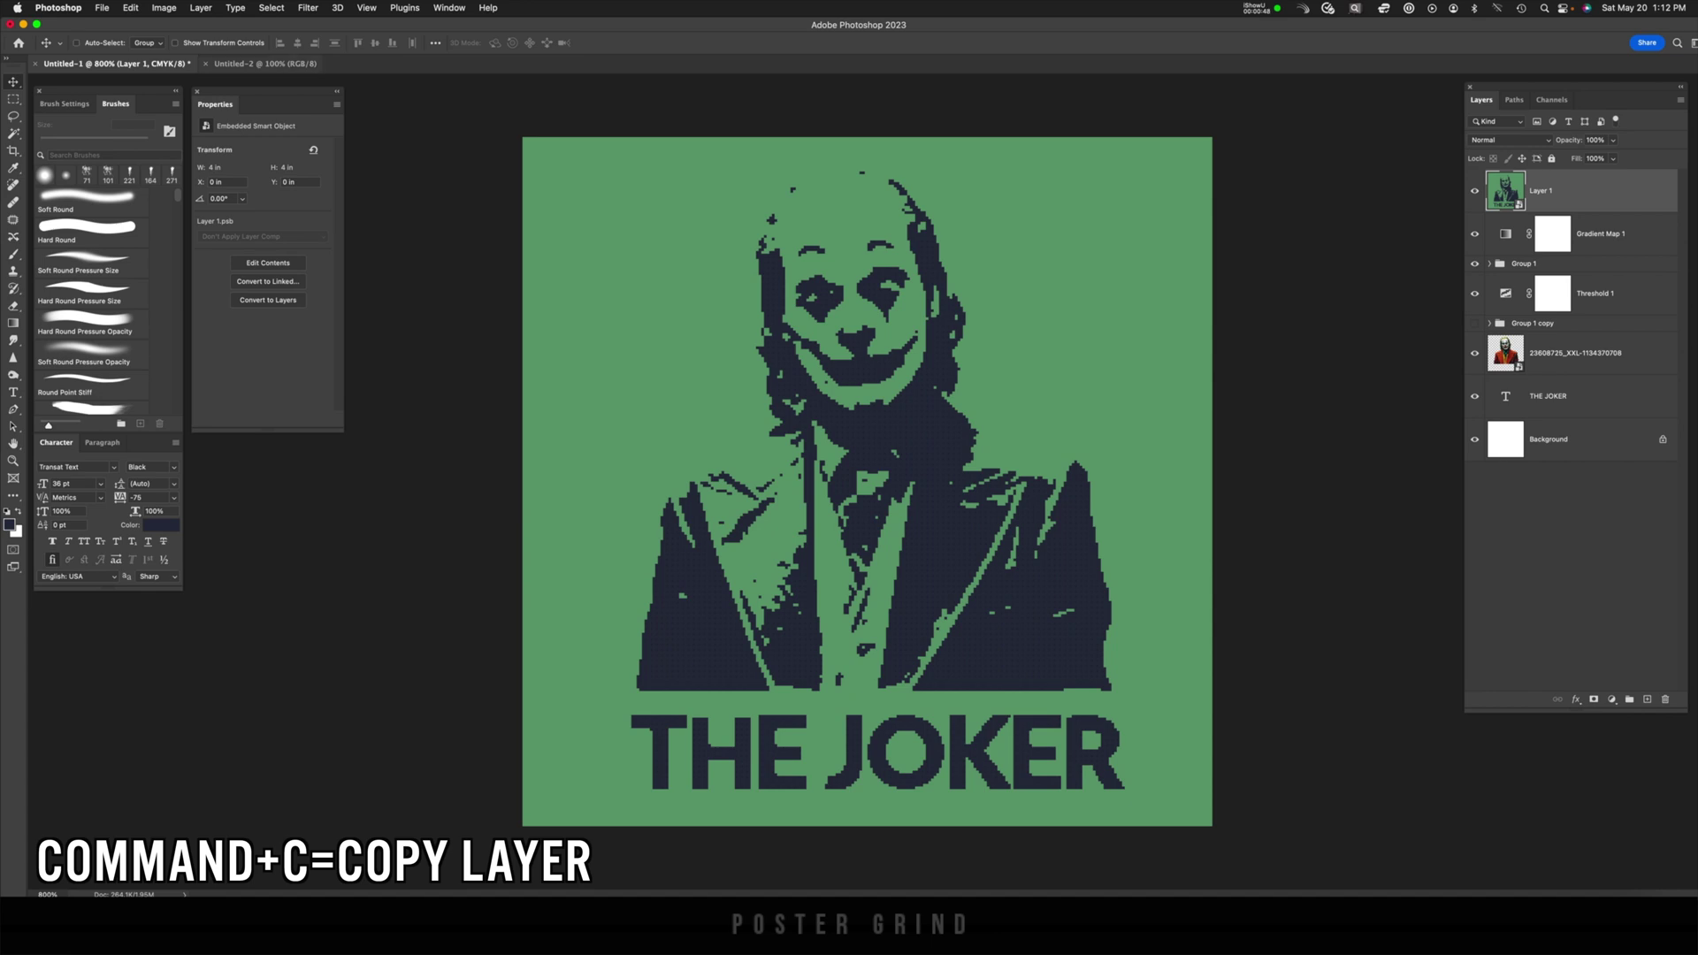
key(ctrl+Tab)
key(super+v)
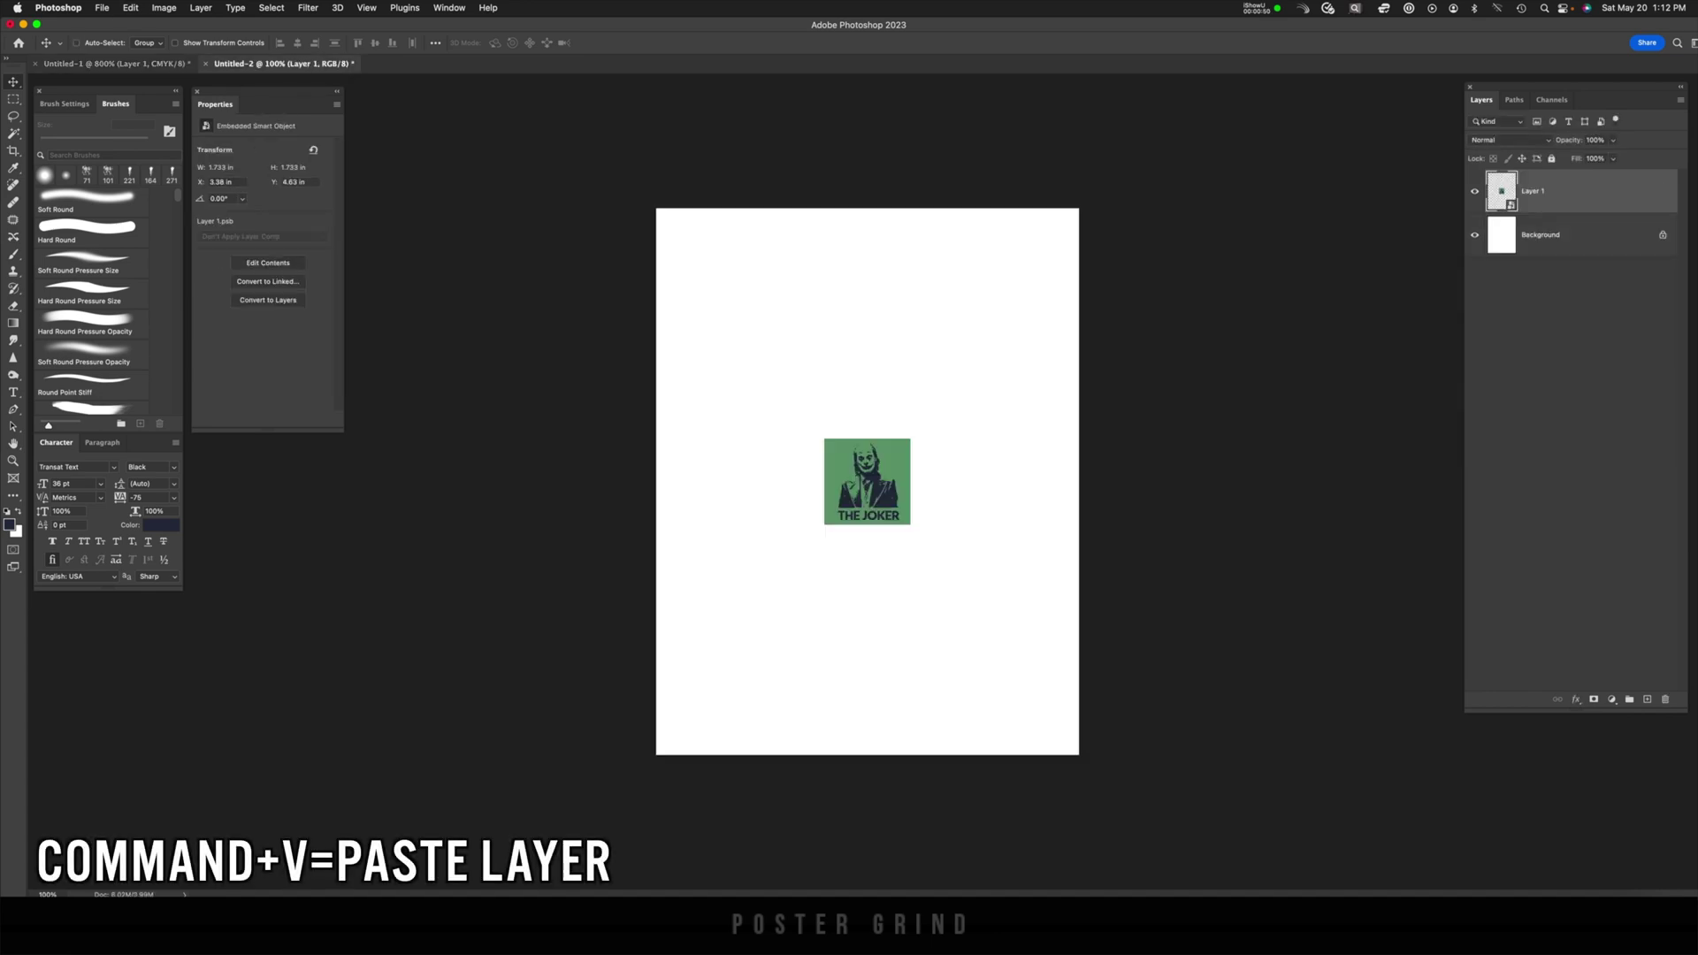
Enlarge the pasted Joker artwork about its center to about 8 in wide and check its pixels up close.
key(super+t)
drag(911, 438, 1052, 297)
key(Return)
key(super+equal)
key(super+equal)
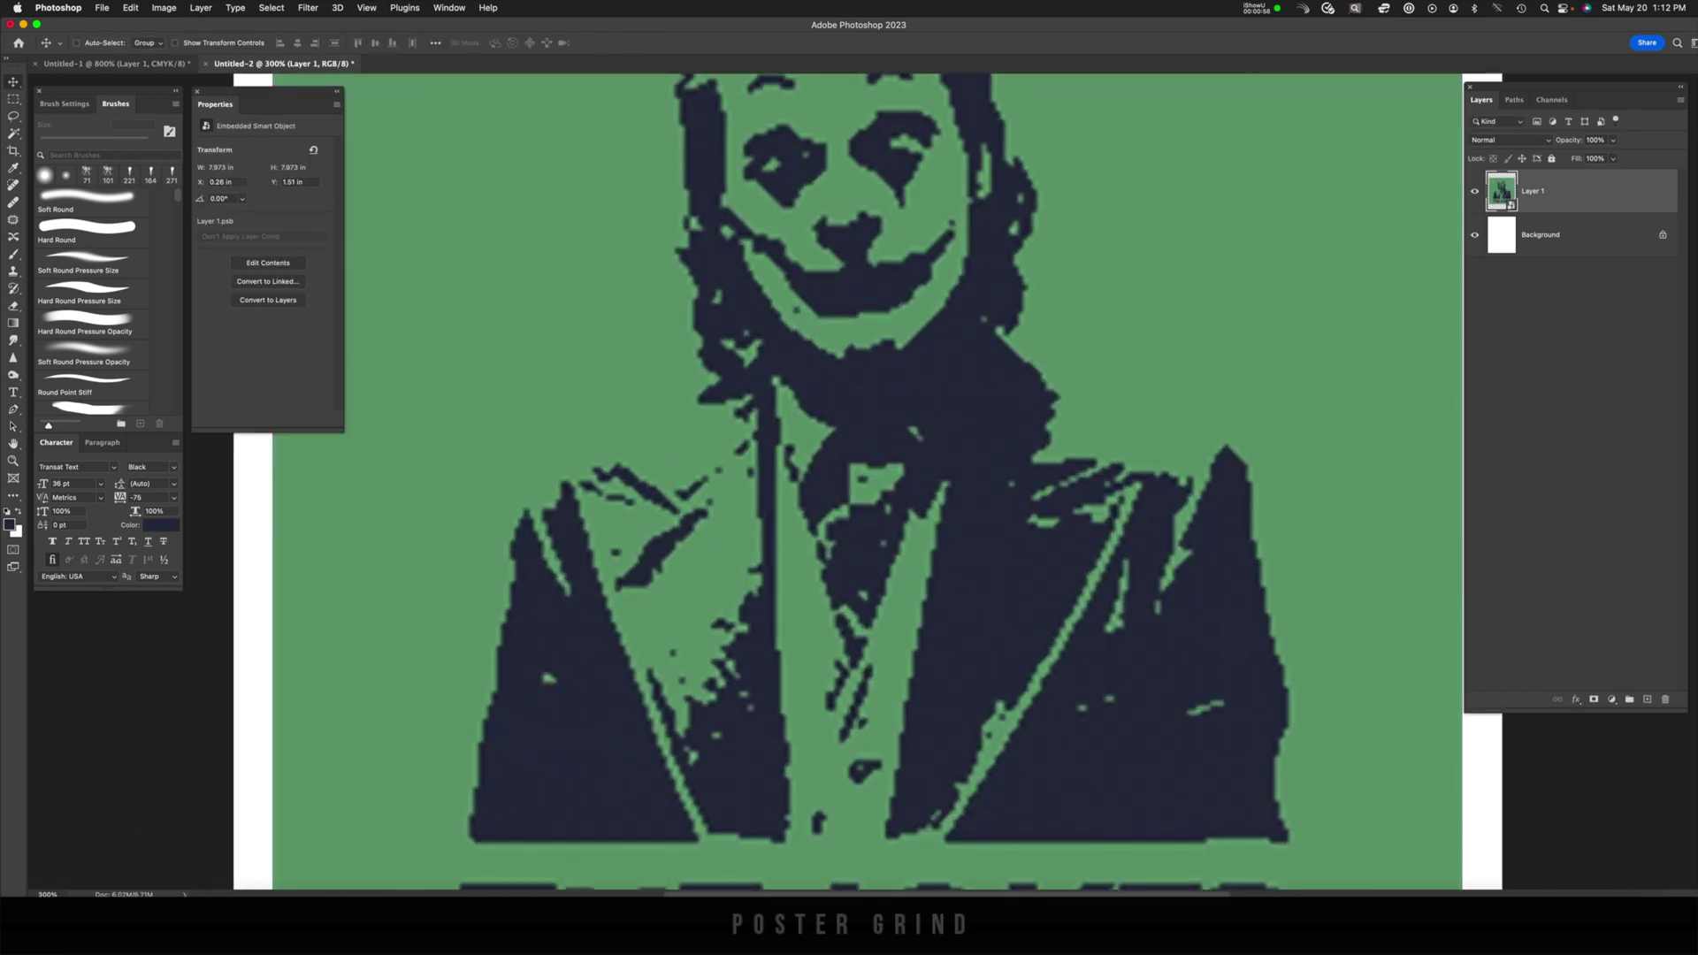
Scale down the Joker artwork behind the masked phone image to fit it to the phone's screen.
key(super+minus)
key(super+minus)
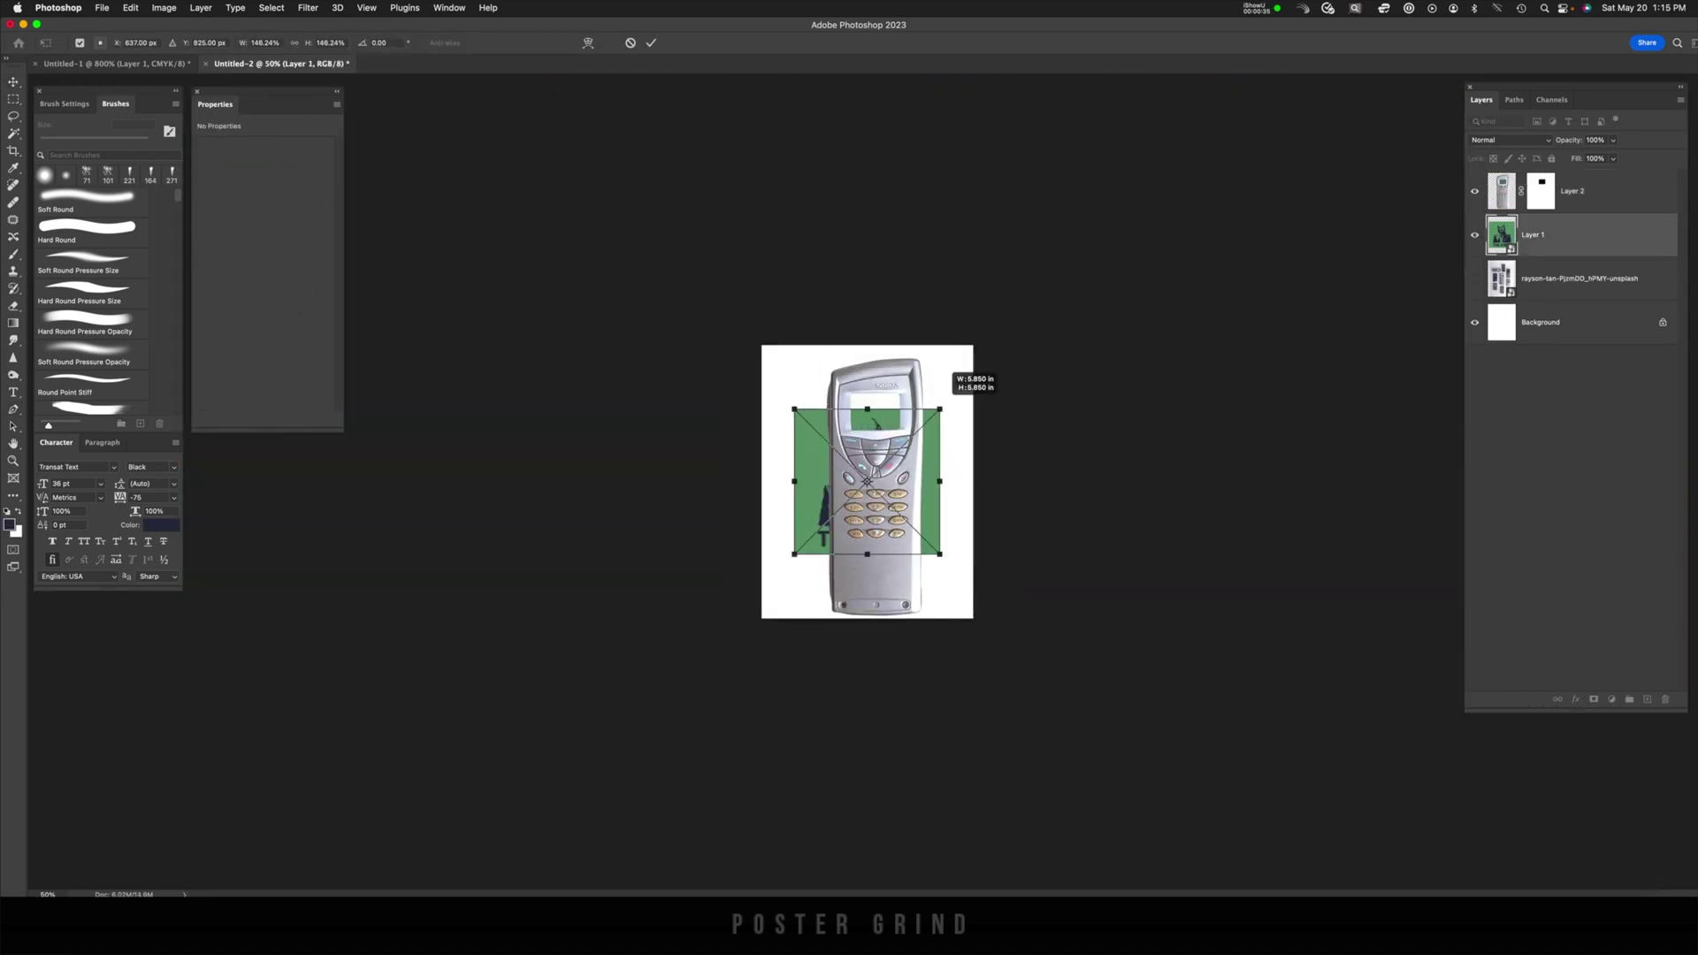
key(Return)
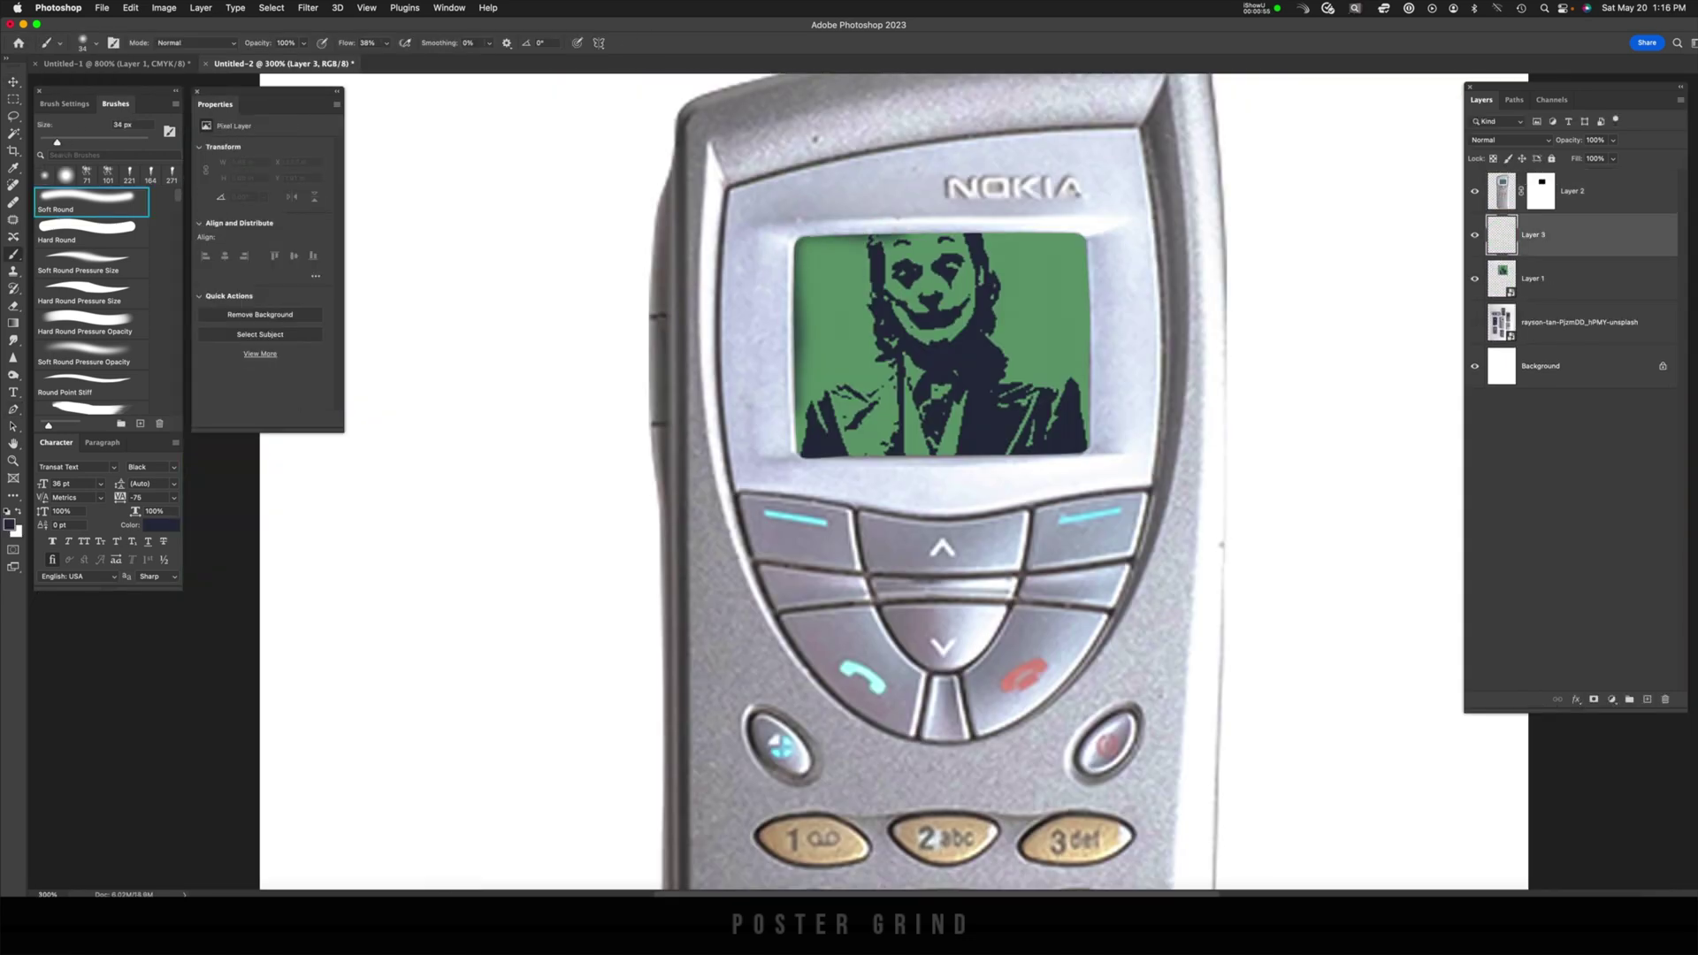